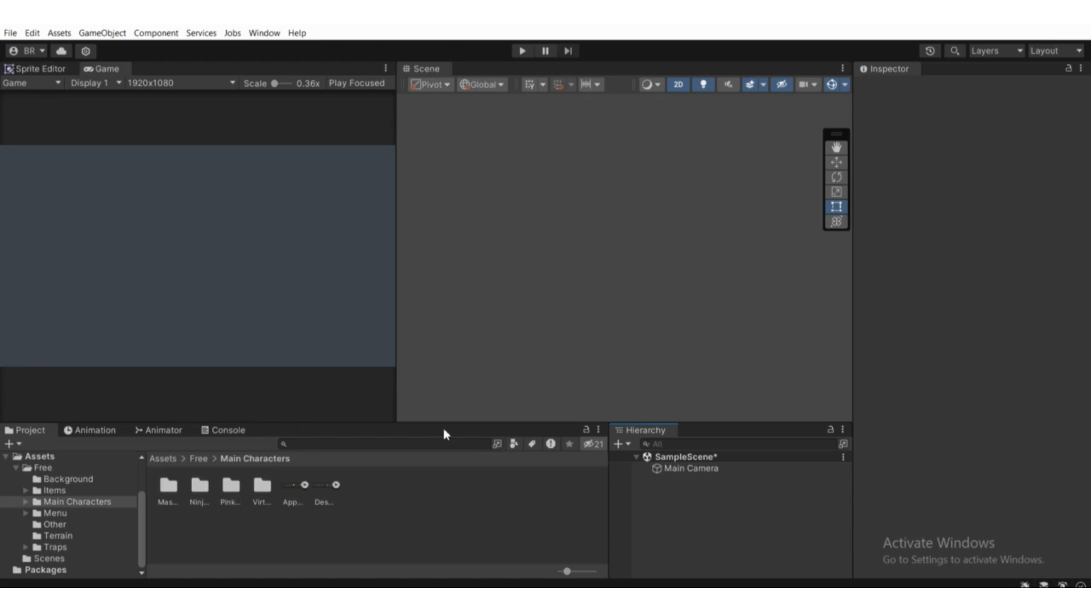
# - Show the Console and close it
pyautogui.click(231, 432)
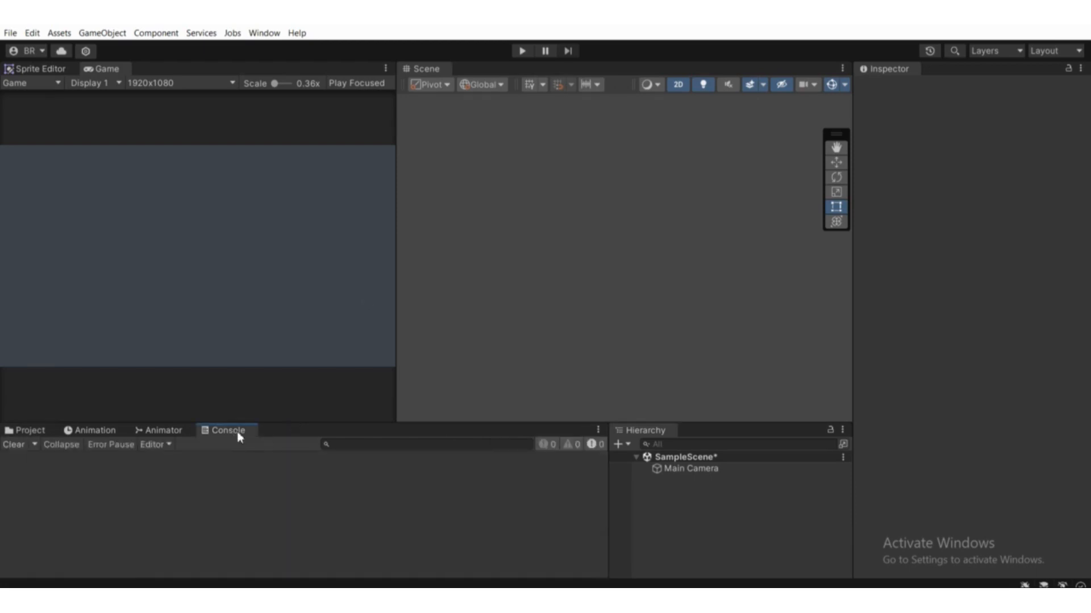
pyautogui.rightClick(238, 438)
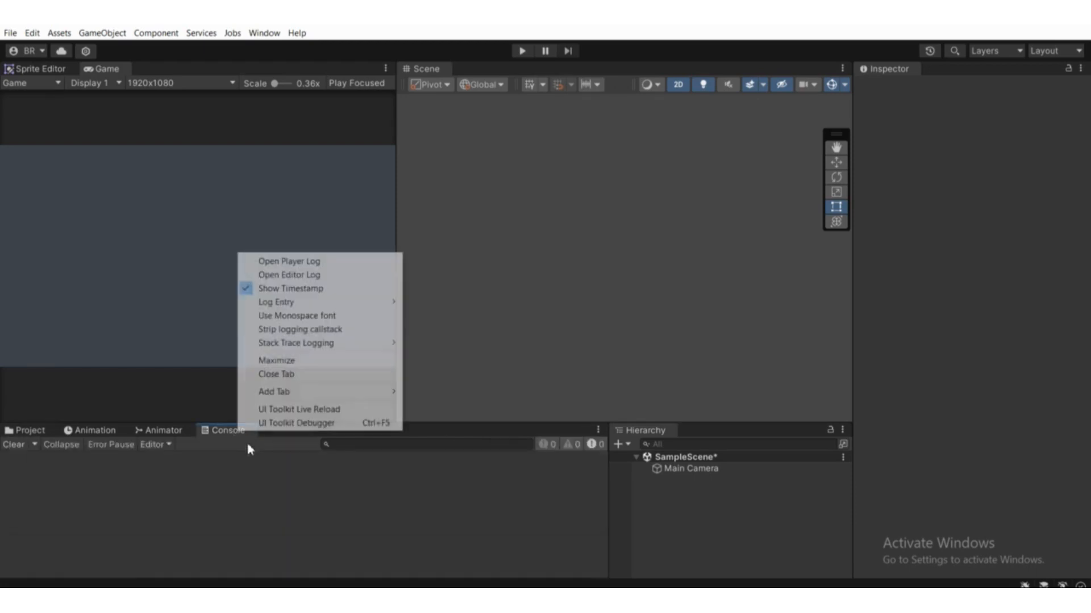
pyautogui.click(295, 377)
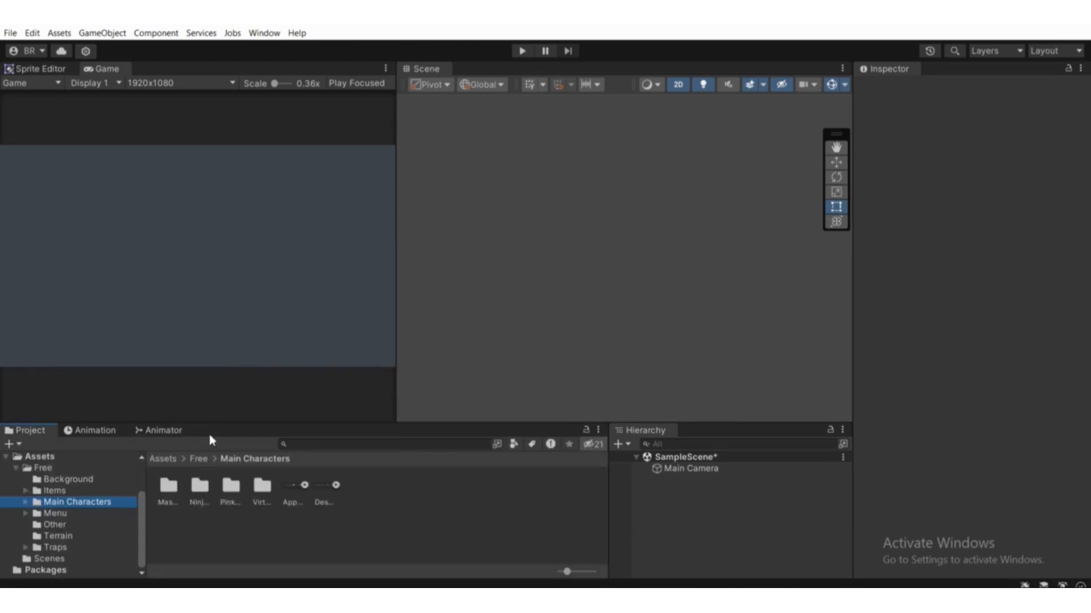
# - Reopen the Console window, dock it beside the Animator, and return to the Project view
pyautogui.click(264, 33)
pyautogui.moveTo(344, 214)
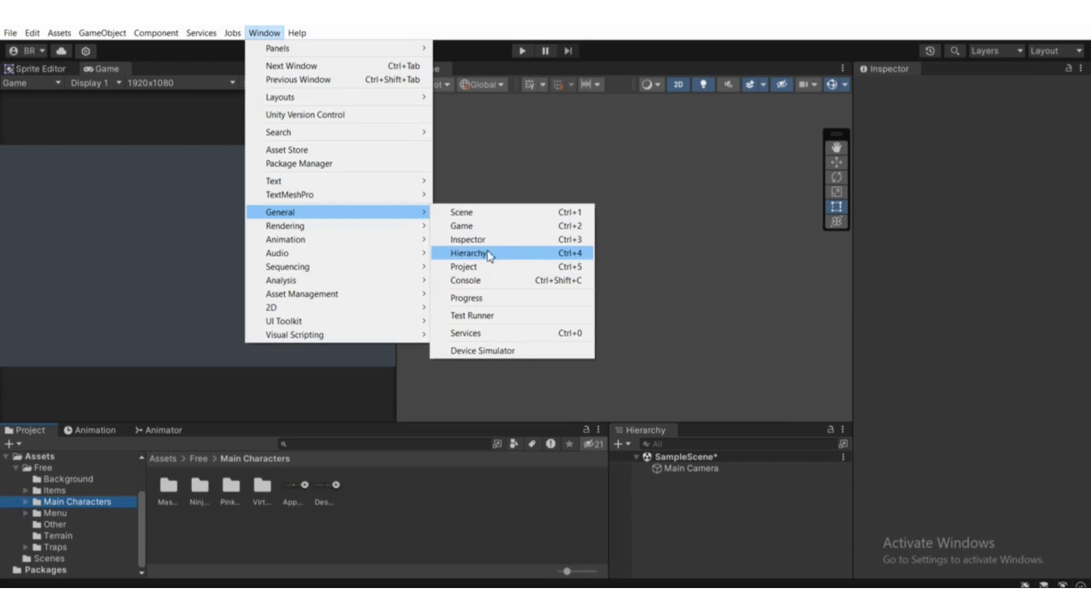
pyautogui.click(465, 280)
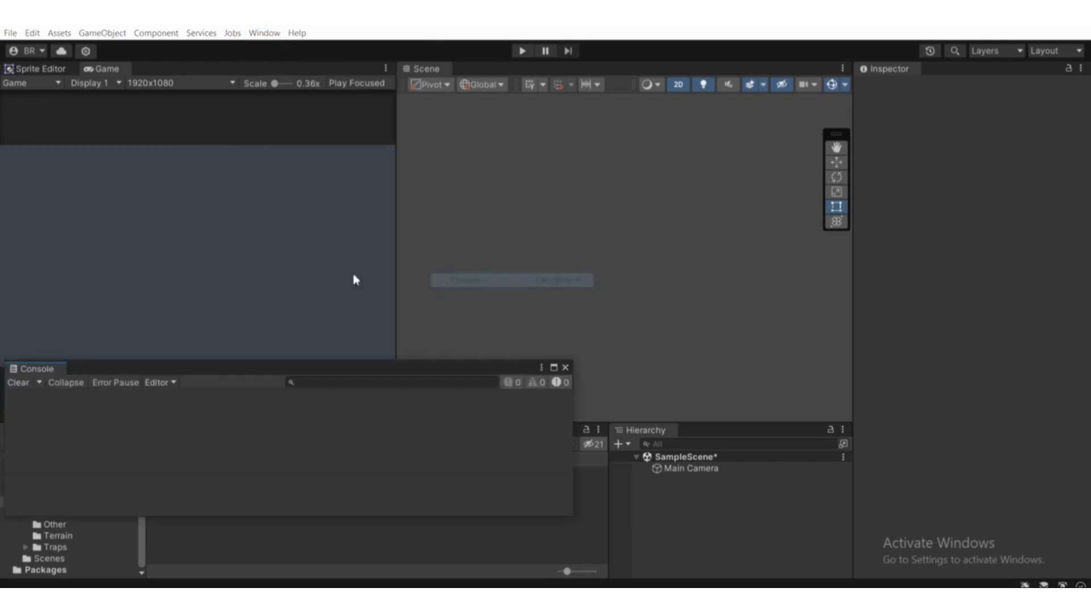
pyautogui.moveTo(30, 370); pyautogui.dragTo(223, 435)
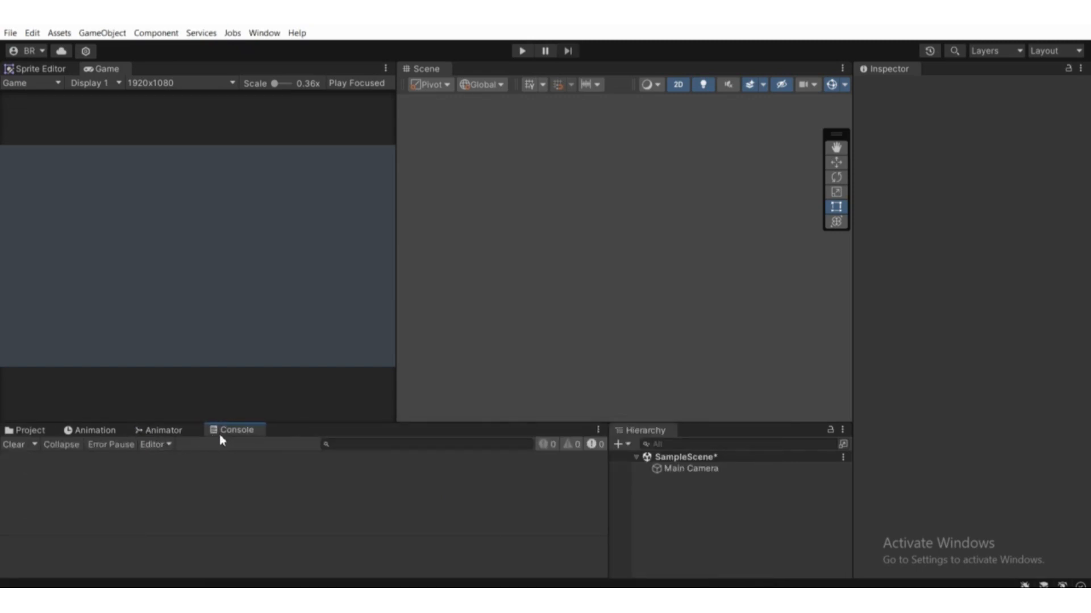
pyautogui.click(23, 433)
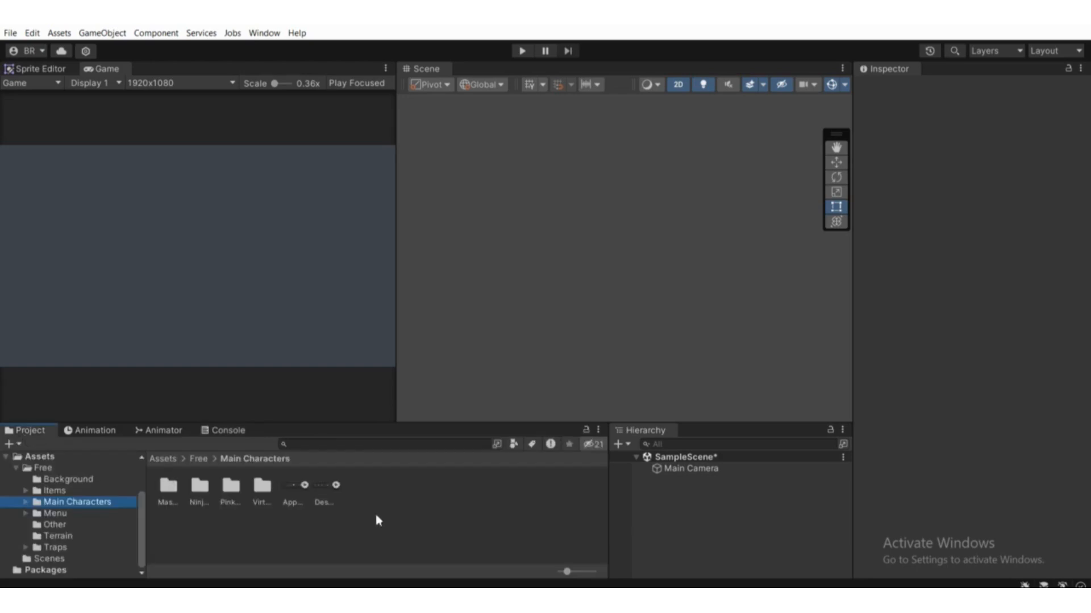
# - Frame the Main Camera in the Scene view and examine its view rectangle
pyautogui.click(692, 469)
pyautogui.moveTo(532, 334); pyautogui.dragTo(607, 239, button='middle')
pyautogui.press('f')
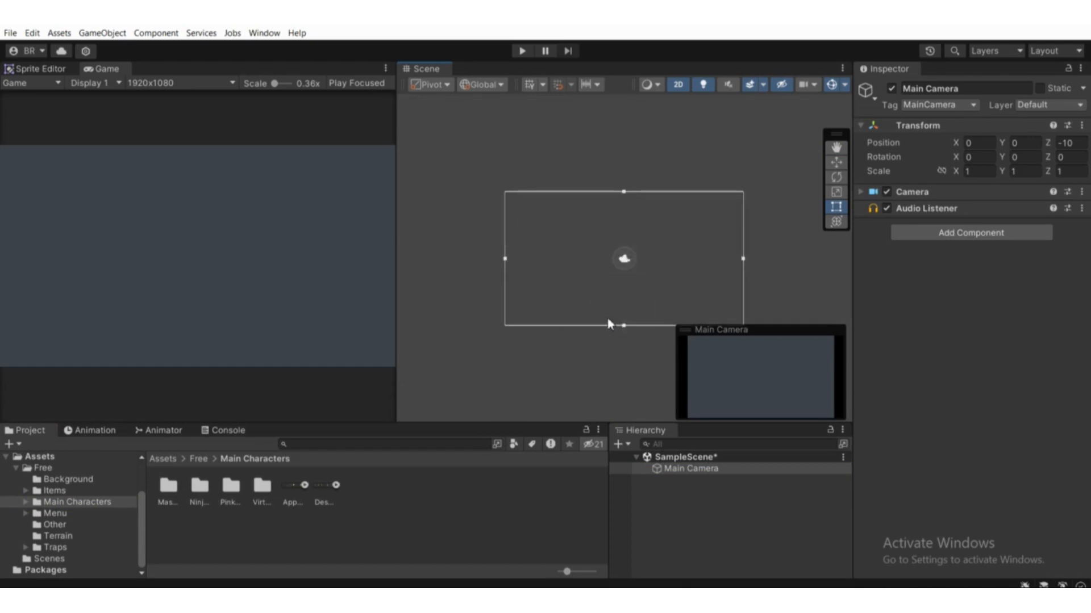
pyautogui.moveTo(643, 295)
pyautogui.mouseDown(button='middle')
pyautogui.moveTo(521, 288)
pyautogui.moveTo(531, 324)
pyautogui.moveTo(638, 303)
pyautogui.mouseUp(button='middle')
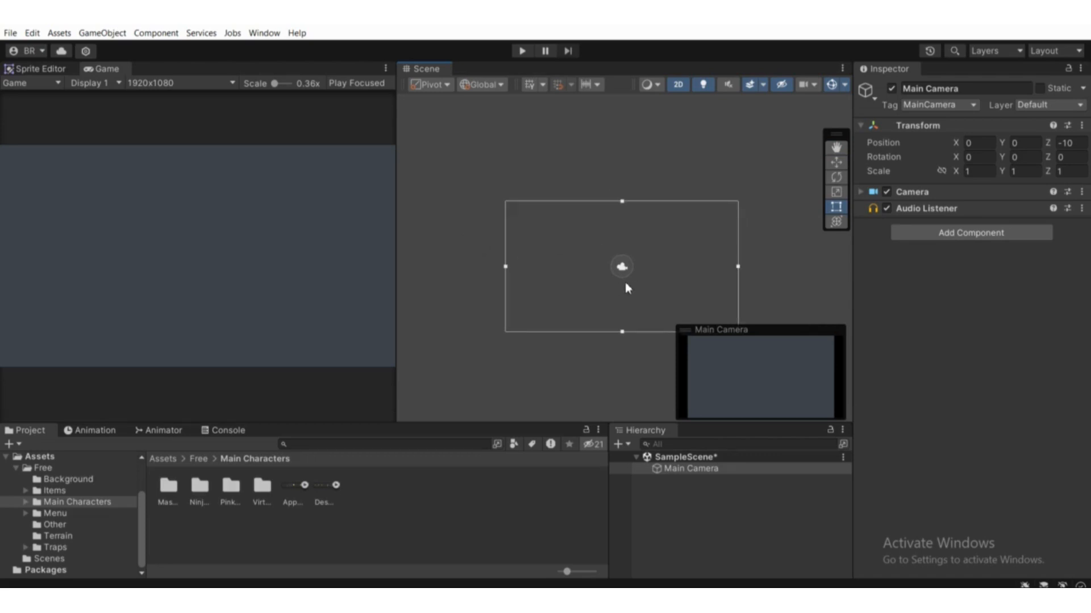
pyautogui.moveTo(624, 282)
pyautogui.mouseDown(button='middle')
pyautogui.moveTo(508, 300)
pyautogui.moveTo(611, 283)
pyautogui.moveTo(617, 300)
pyautogui.mouseUp(button='middle')
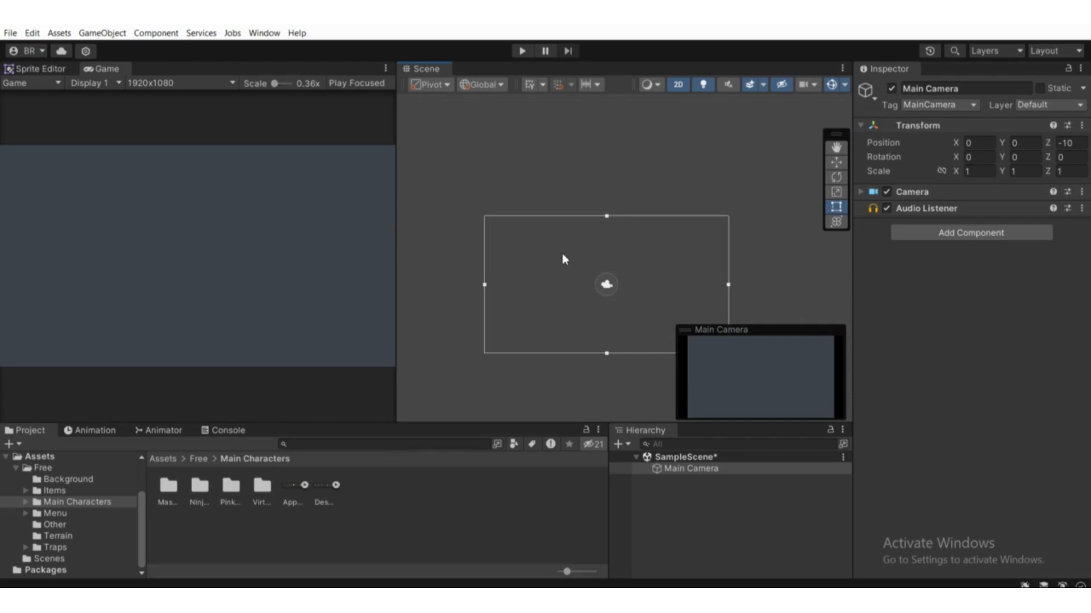
pyautogui.moveTo(634, 272)
pyautogui.mouseDown(button='middle')
pyautogui.moveTo(610, 269)
pyautogui.moveTo(611, 292)
pyautogui.moveTo(630, 277)
pyautogui.mouseUp(button='middle')
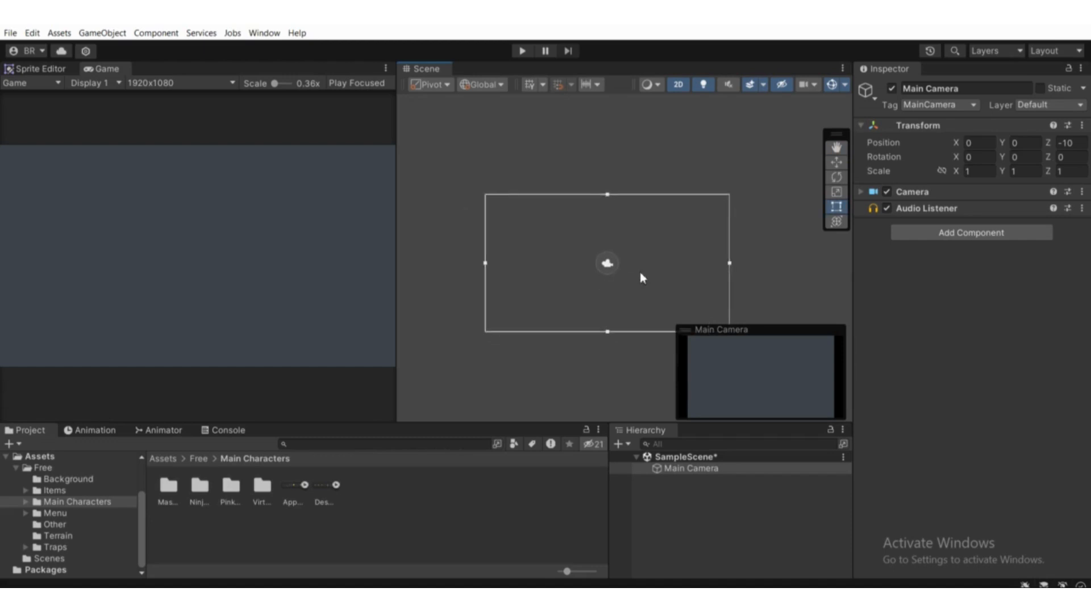
pyautogui.scroll(2, 641, 272)
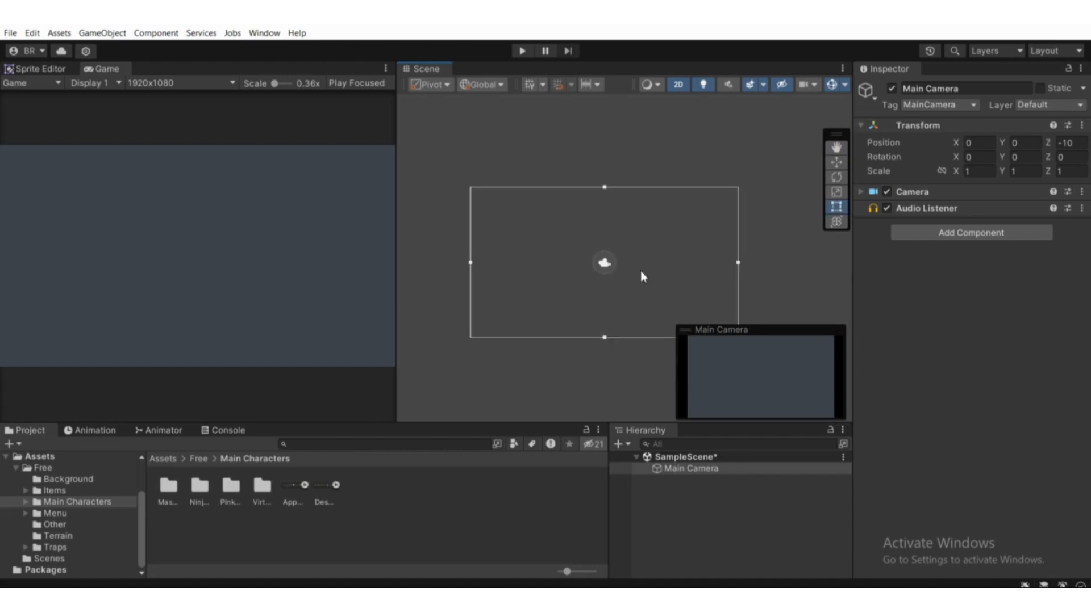
pyautogui.click(720, 536)
pyautogui.click(700, 468)
pyautogui.scroll(-1, 636, 309)
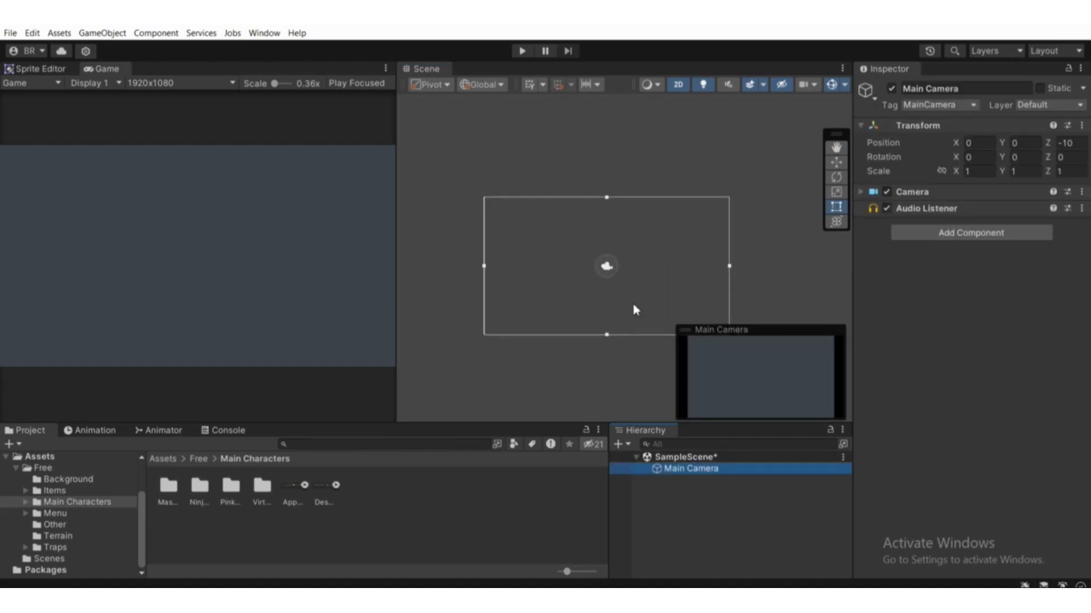
pyautogui.scroll(3, 577, 280)
pyautogui.scroll(-1, 578, 295)
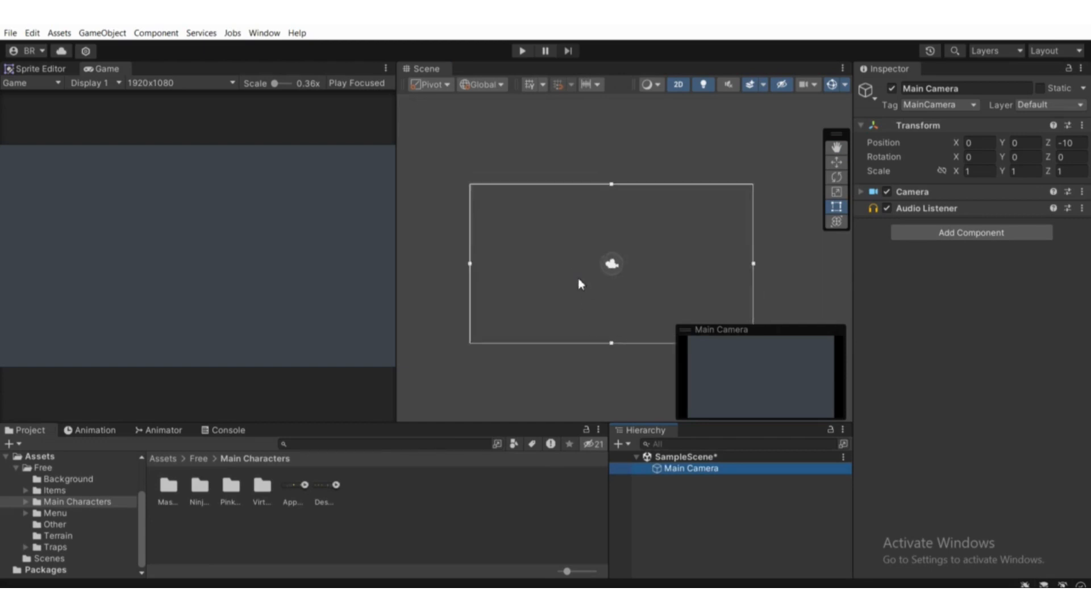
# - Create an empty game object at the root of SampleScene
pyautogui.click(684, 419)
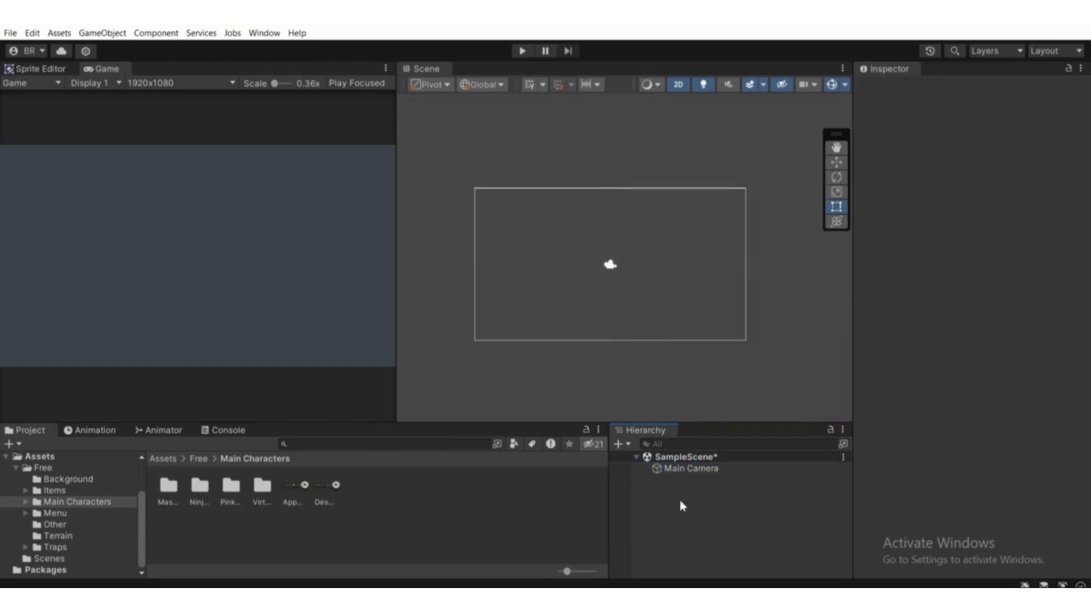
pyautogui.rightClick(673, 514)
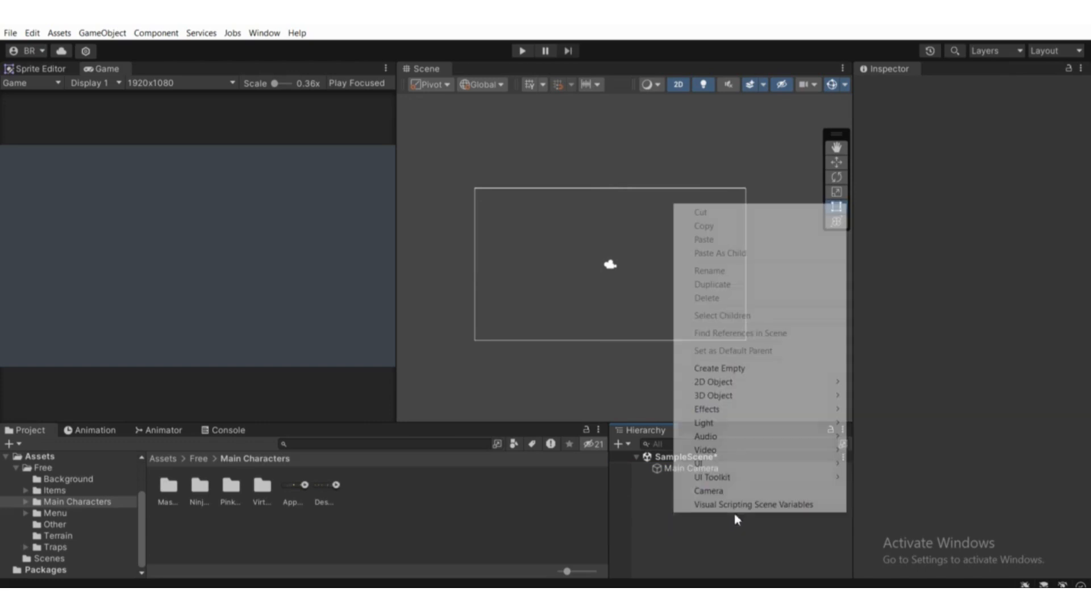
pyautogui.click(739, 368)
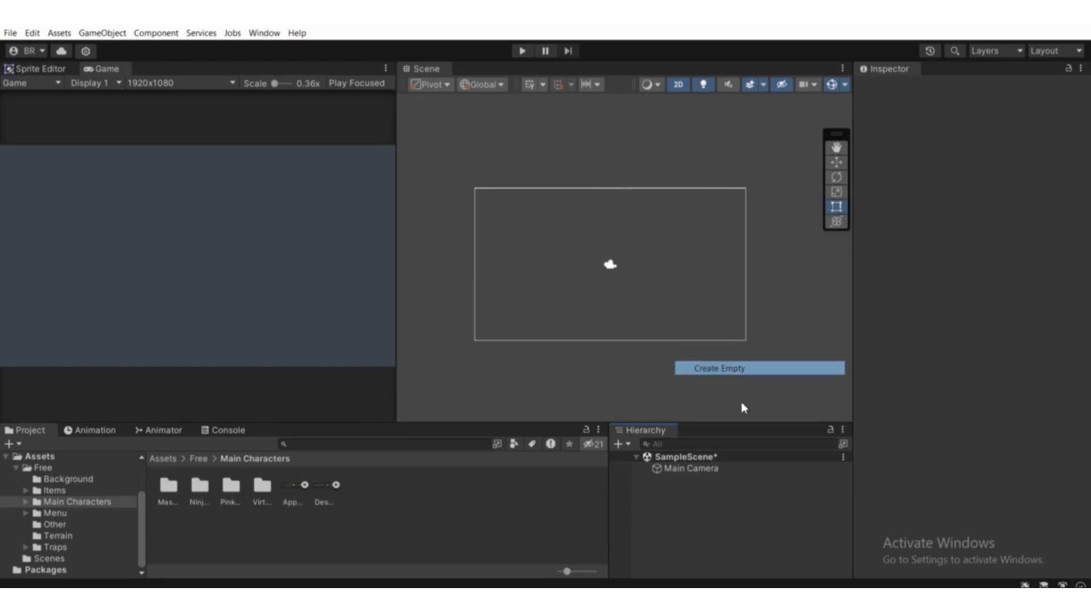
pyautogui.scroll(2, 629, 288)
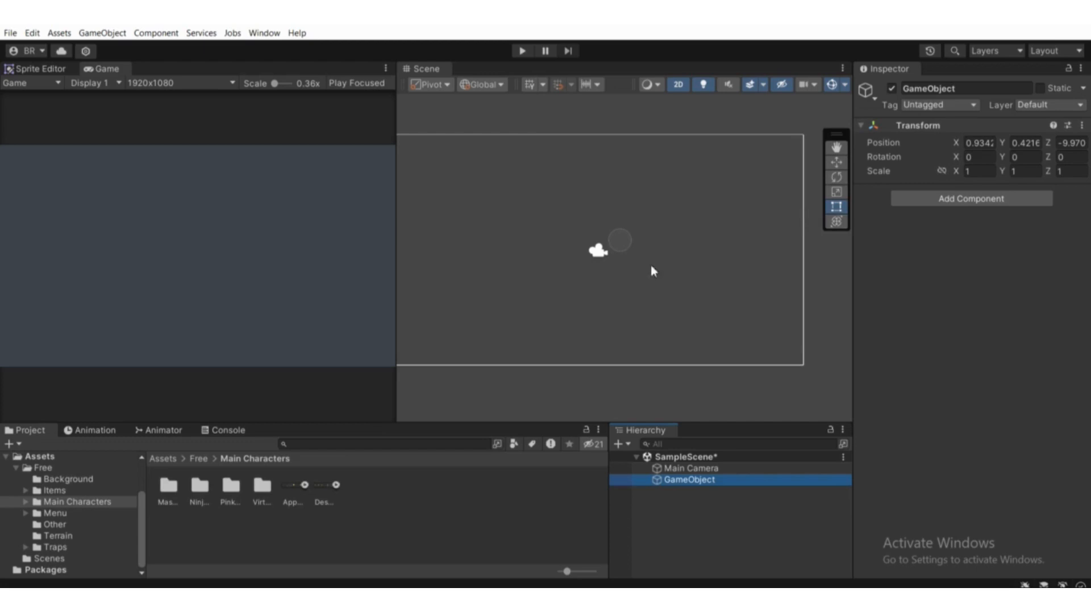
pyautogui.scroll(-1, 648, 264)
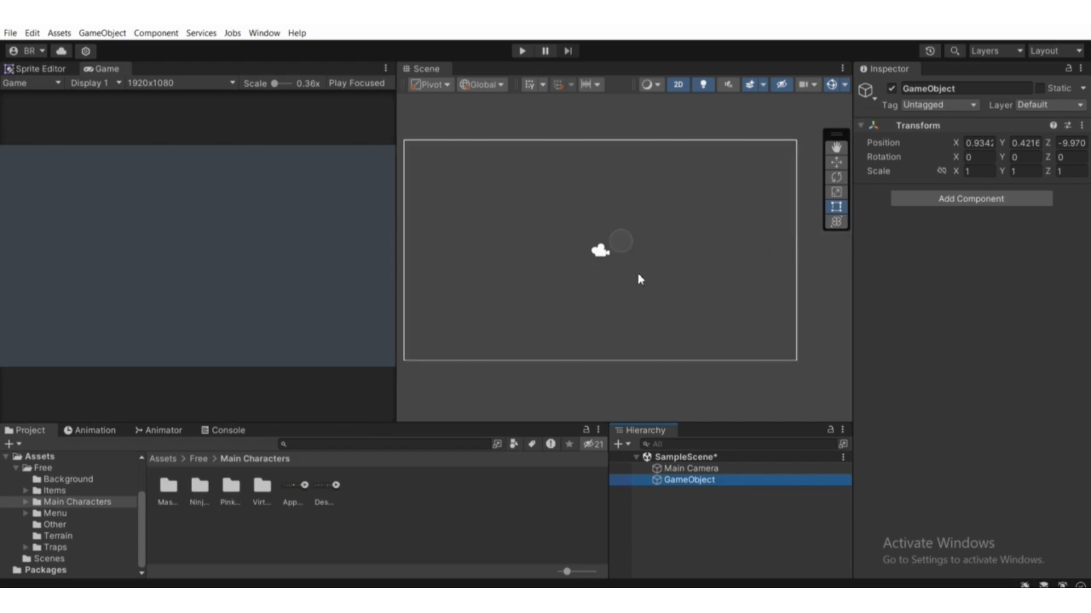
# - Add a Sprite Renderer component to the new empty game object
pyautogui.click(973, 200)
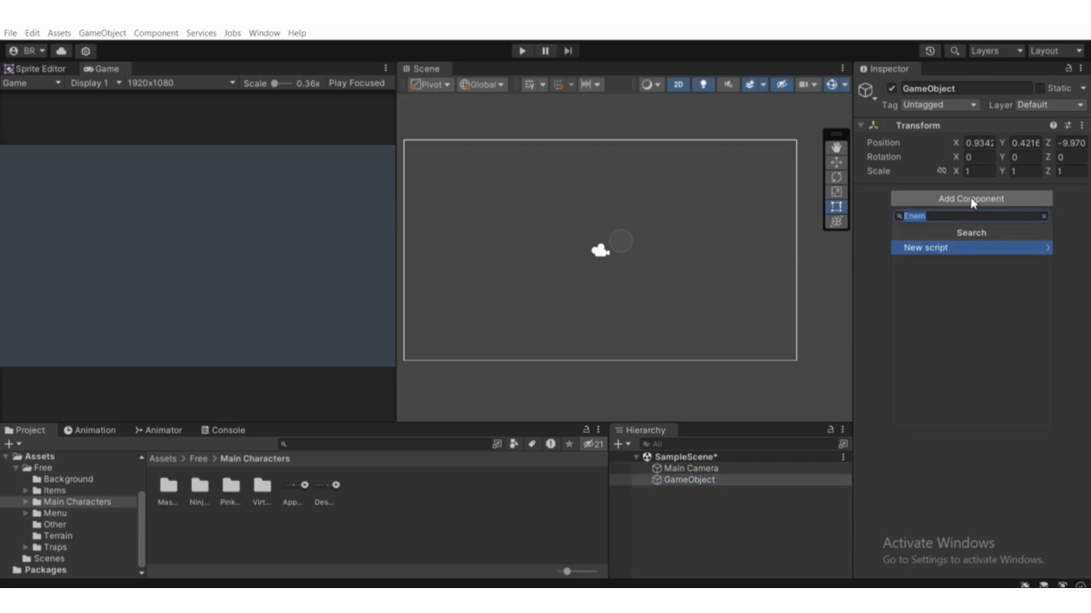
pyautogui.write('spri')
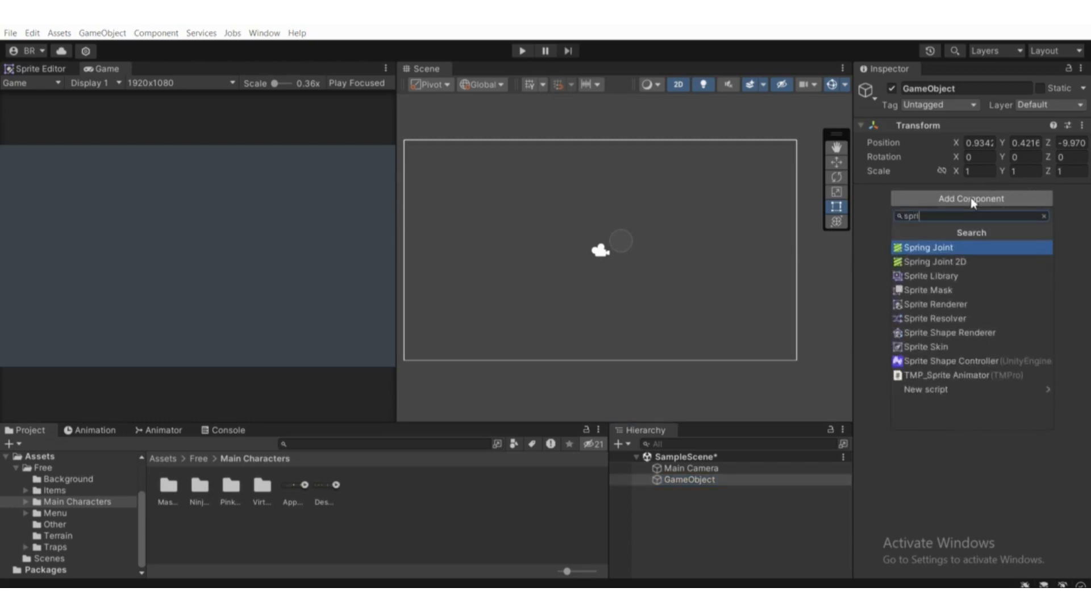
pyautogui.write('te')
pyautogui.press('Down')
pyautogui.press('Down')
pyautogui.press('Down')
pyautogui.press('Down')
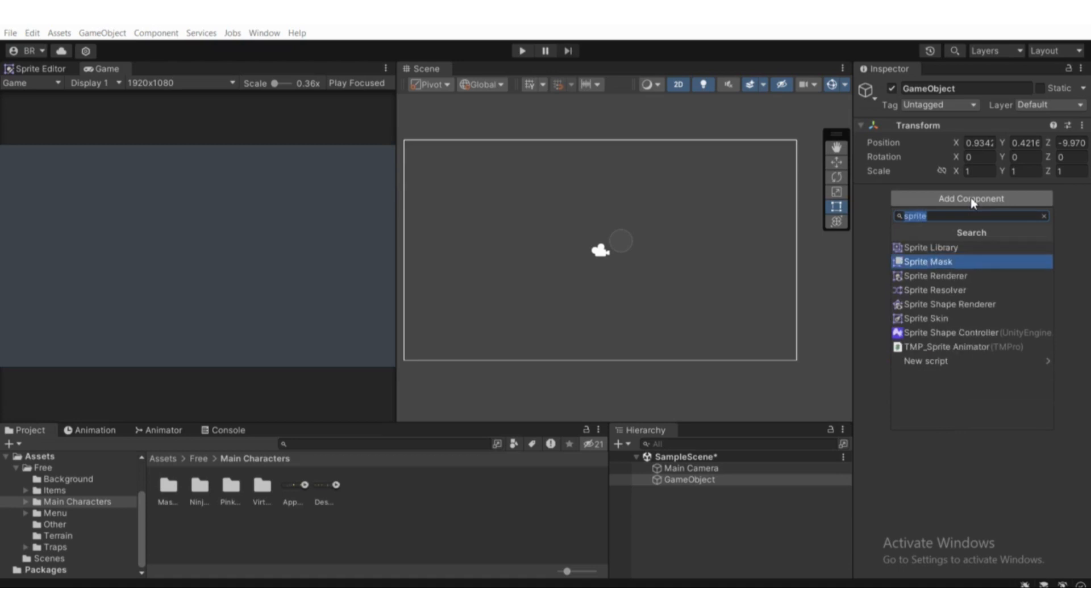
pyautogui.press('Up')
pyautogui.press('Up')
pyautogui.press('Up')
pyautogui.press('Down')
pyautogui.press('Return')
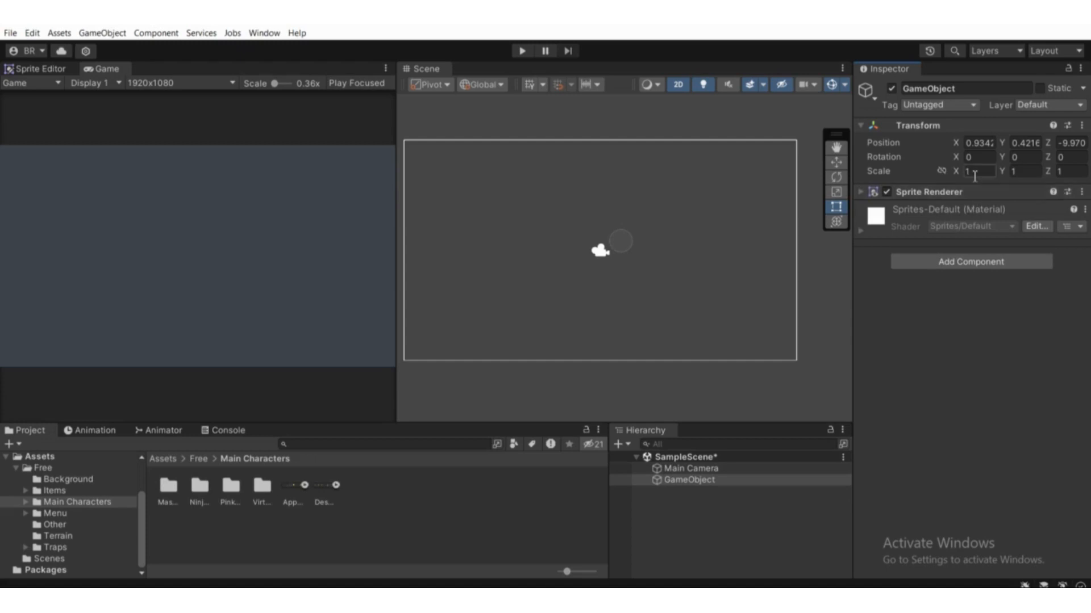
# - Expand the Sprite Renderer settings and assign the sprite 04 from the Menu/Levels assets
pyautogui.click(950, 193)
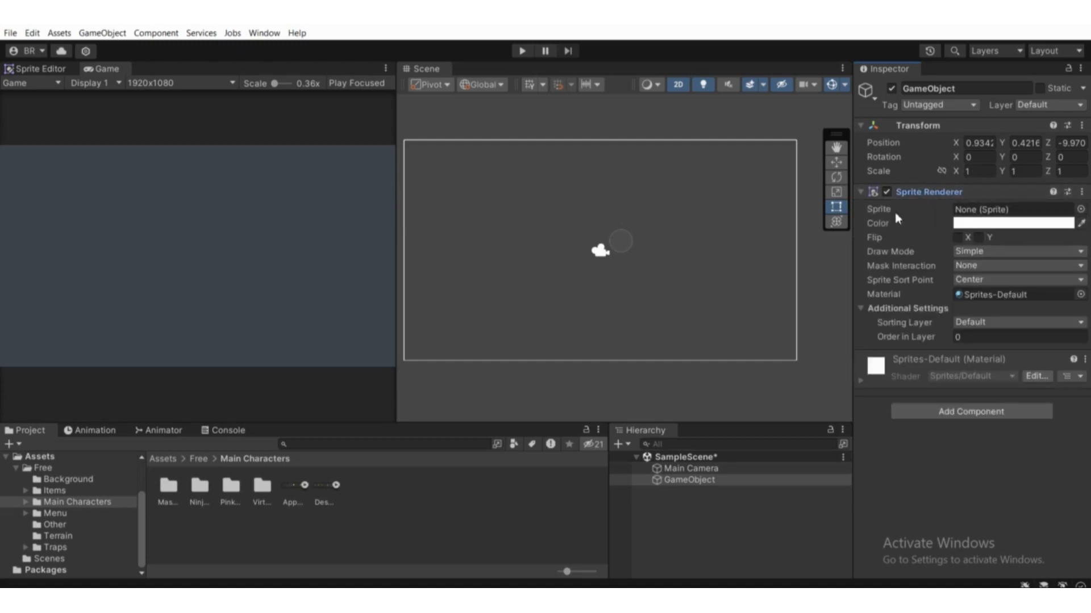
pyautogui.scroll(-2, 601, 250)
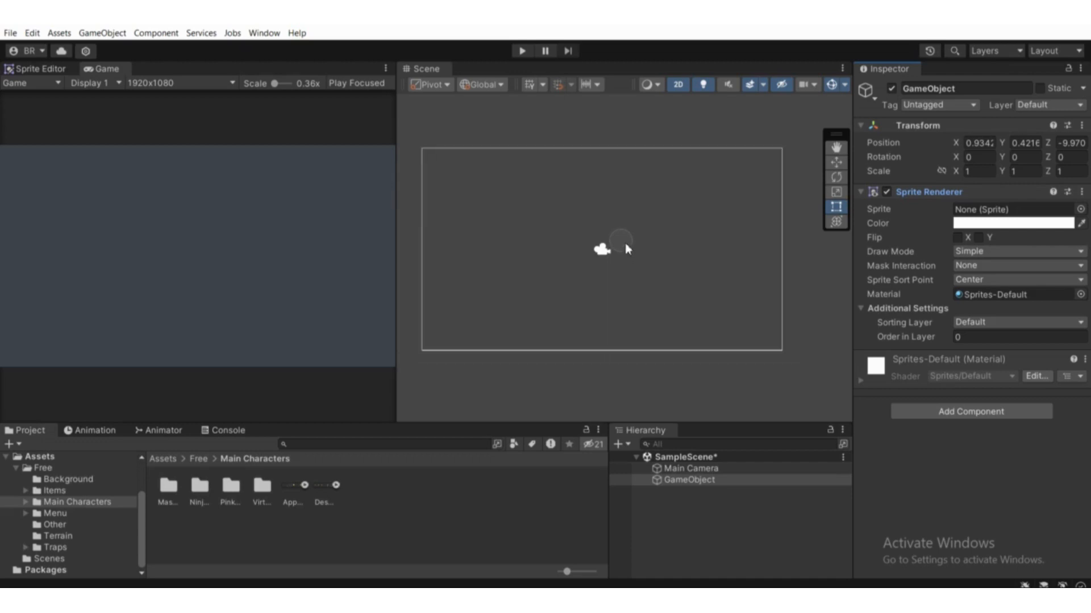
pyautogui.click(1080, 210)
pyautogui.click(995, 312)
pyautogui.scroll(2, 616, 230)
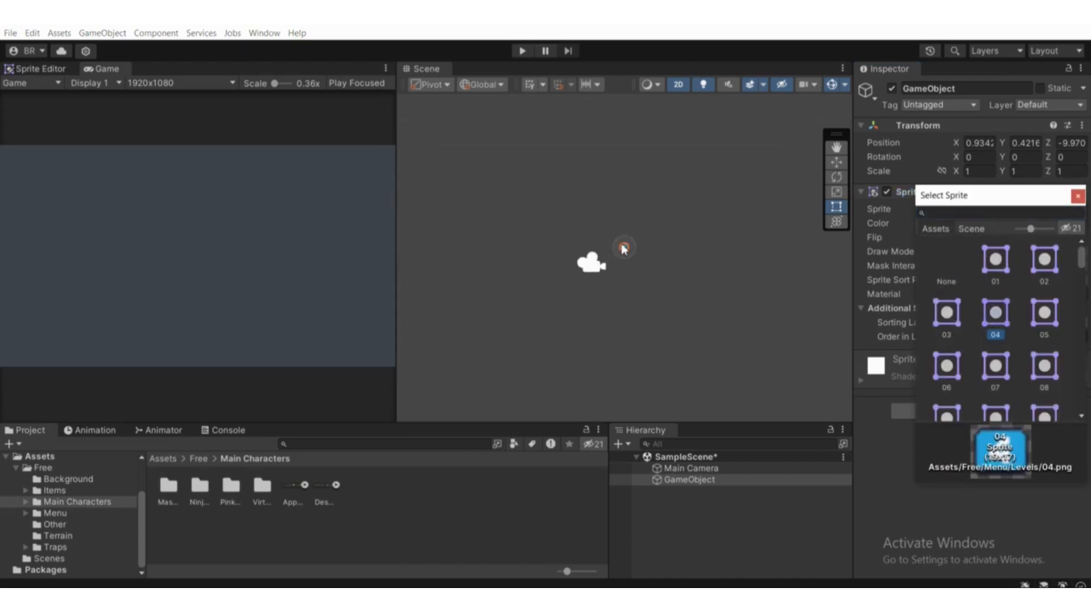
pyautogui.click(623, 248)
# - Examine the 04 sprite in the Scene view and its size relative to the camera icon
pyautogui.scroll(5, 598, 238)
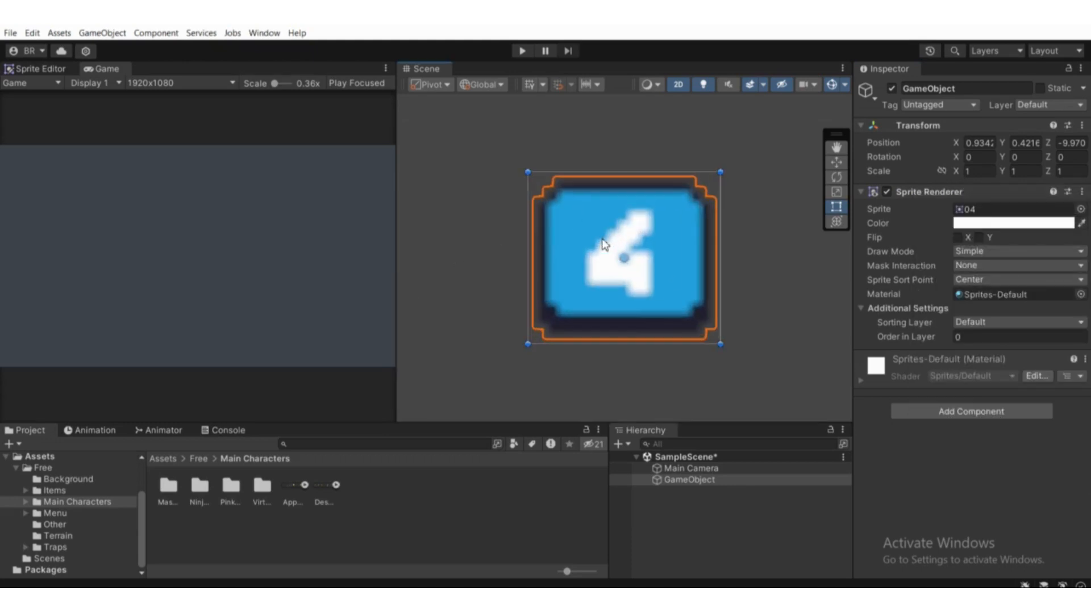
pyautogui.scroll(-6, 603, 244)
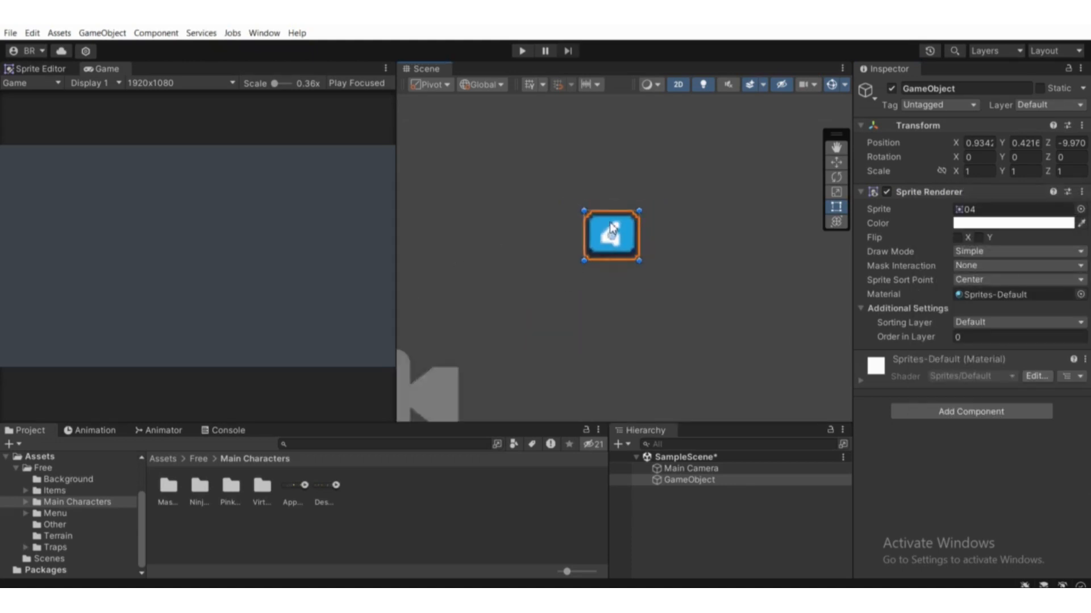
pyautogui.scroll(-2, 611, 226)
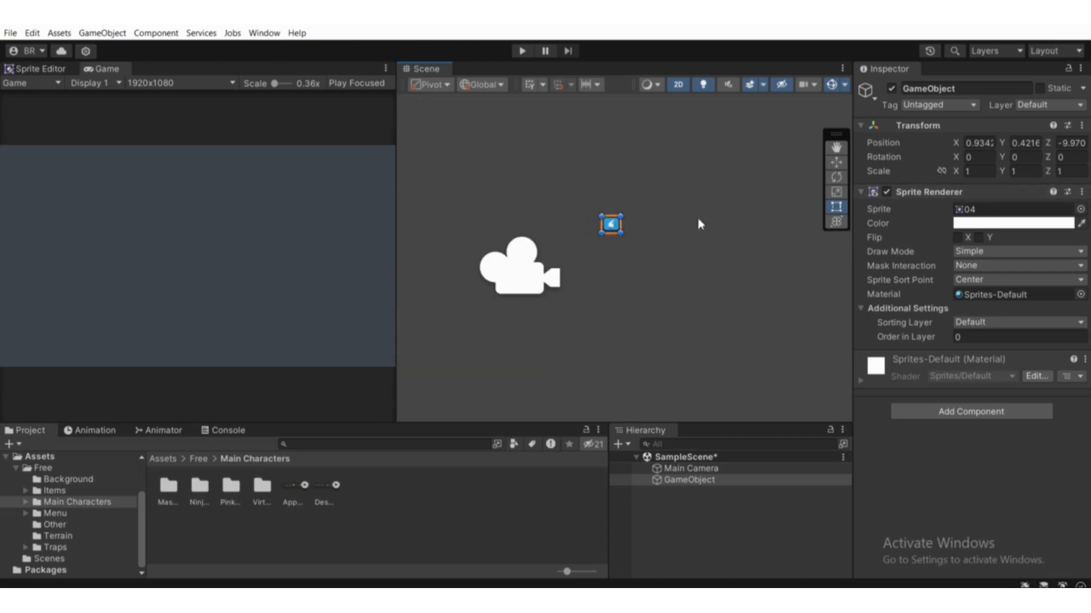
pyautogui.scroll(-2, 630, 227)
pyautogui.moveTo(601, 239); pyautogui.dragTo(635, 250, button='middle')
pyautogui.scroll(-3, 675, 232)
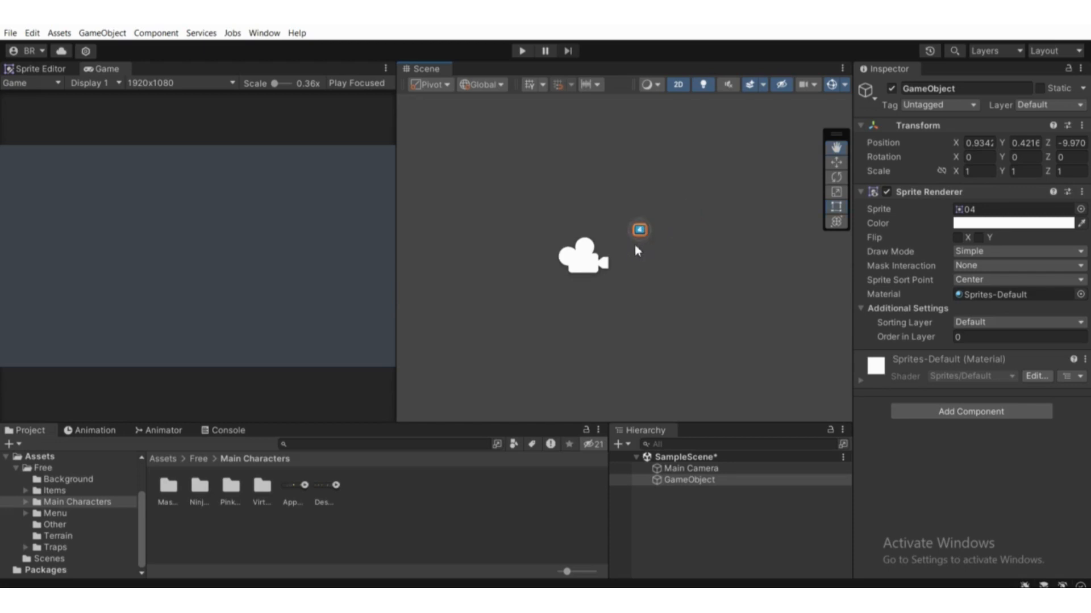
pyautogui.click(676, 506)
pyautogui.click(689, 479)
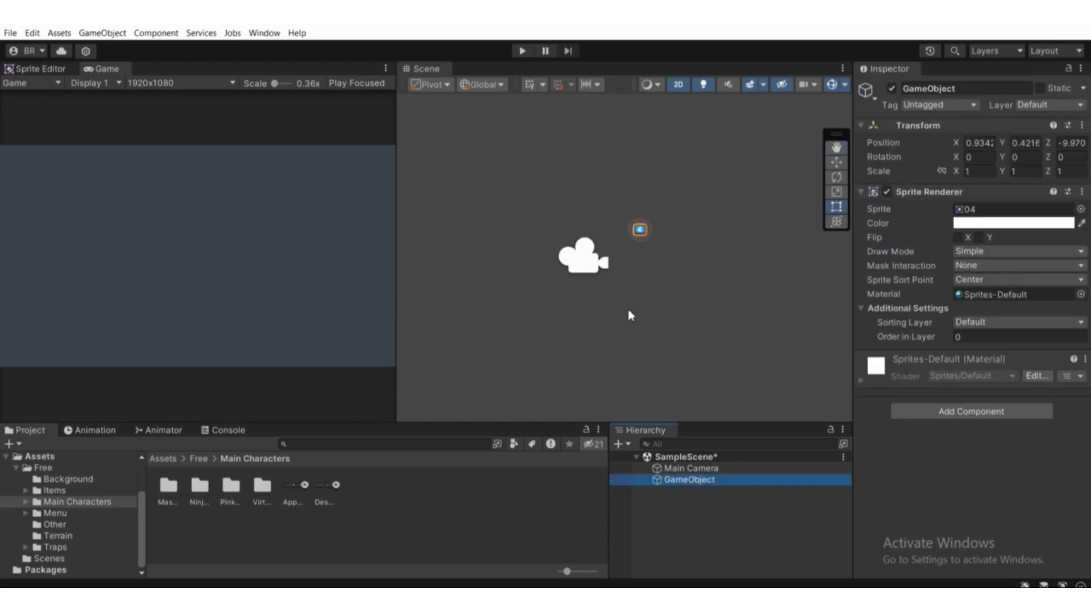
pyautogui.scroll(1, 620, 225)
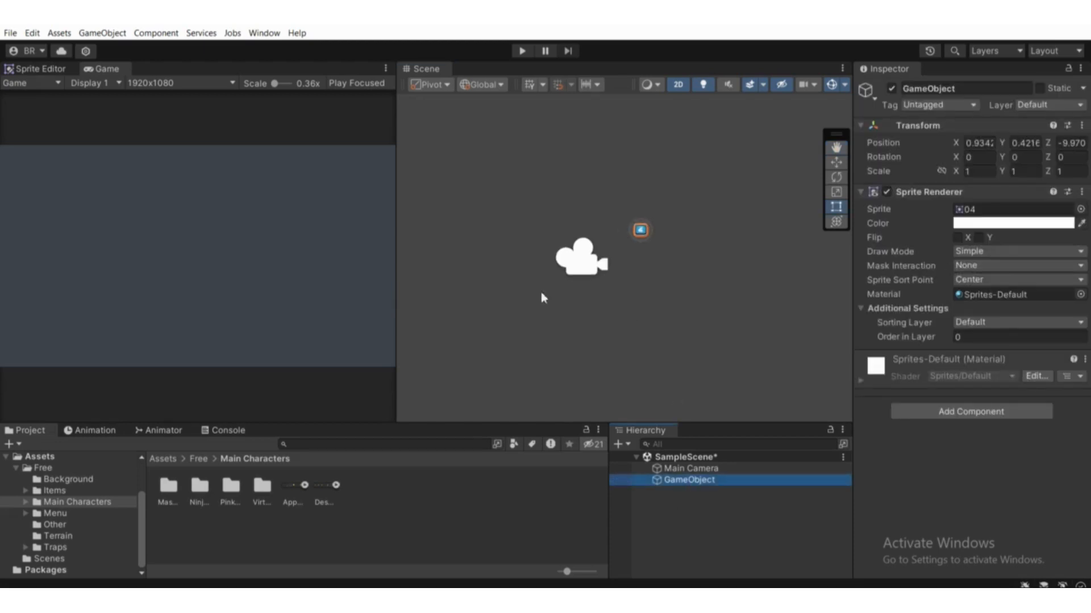
# - Delete the game object that holds the 04 sprite from SampleScene
pyautogui.click(694, 514)
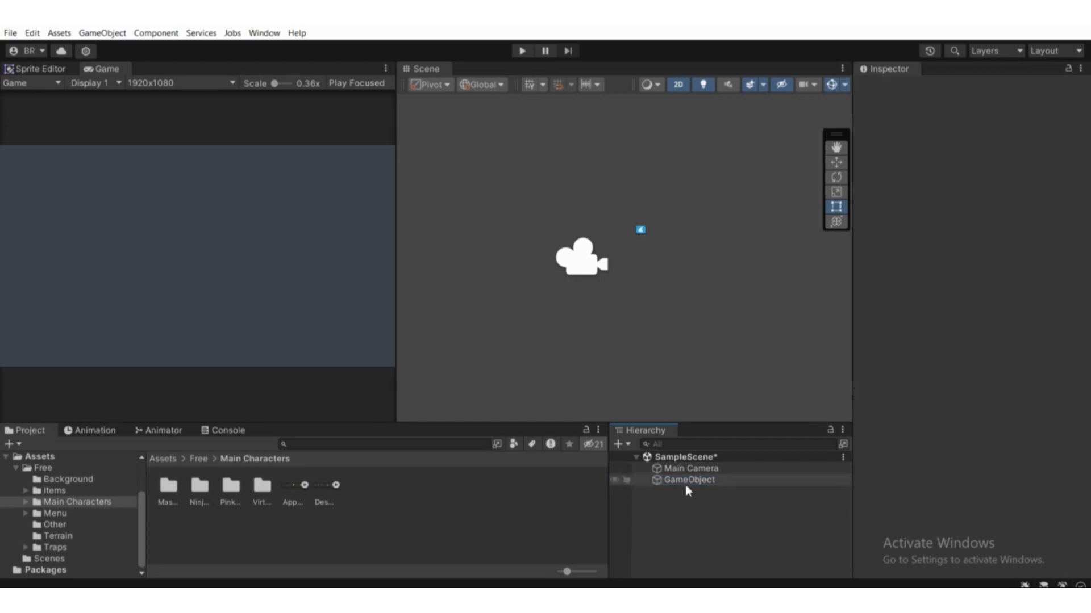
pyautogui.click(689, 481)
pyautogui.click(644, 398)
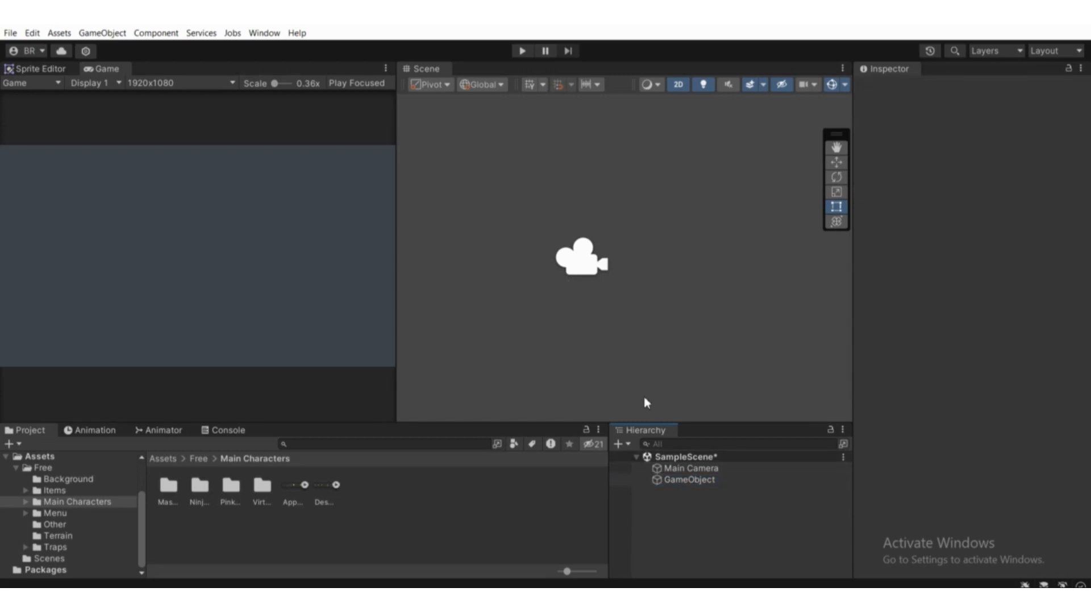
pyautogui.press('Delete')
# - Browse the Free asset folders, expand Main Characters, look through its character subfolders and open Virtual Guy
pyautogui.click(55, 548)
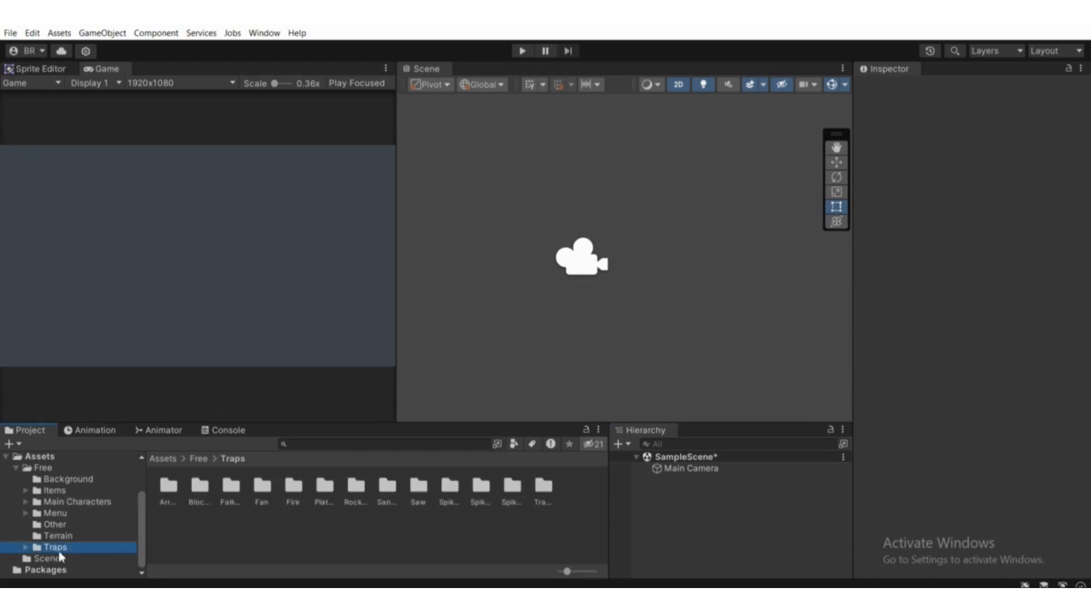
pyautogui.click(57, 479)
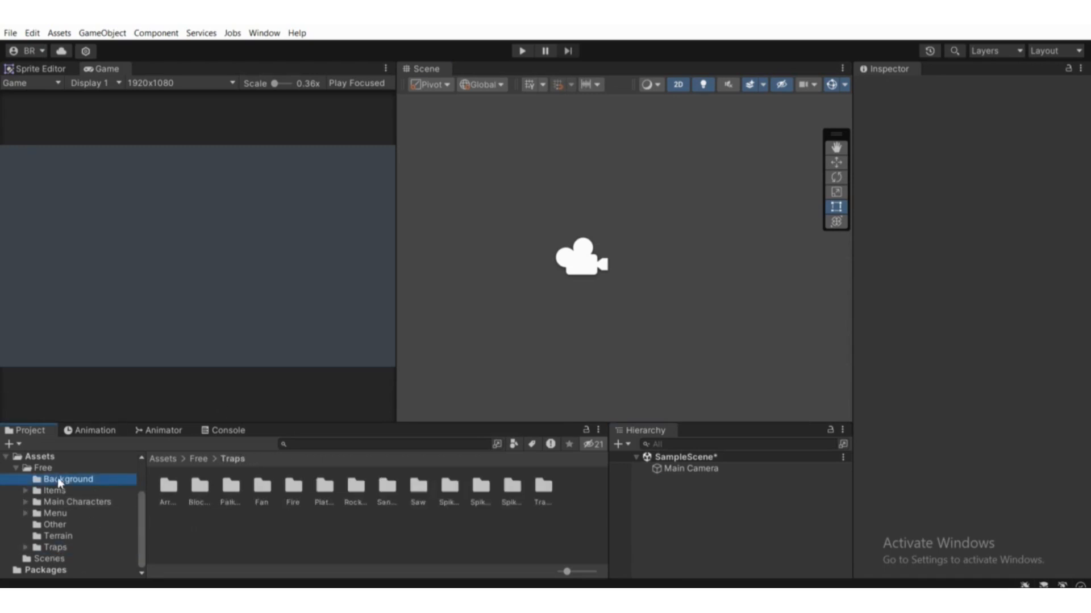
pyautogui.click(39, 467)
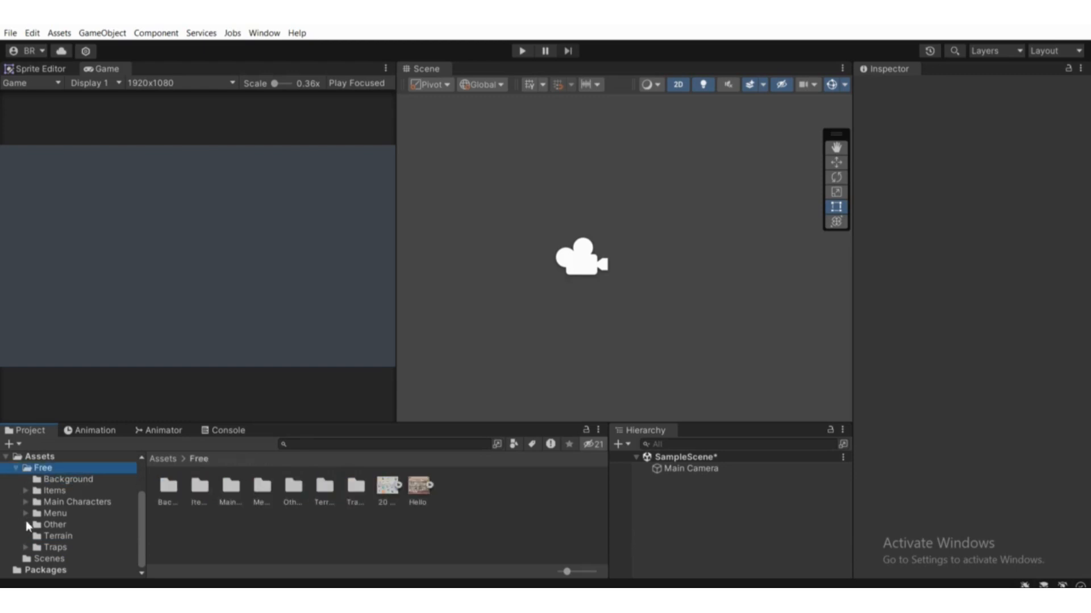
pyautogui.click(25, 503)
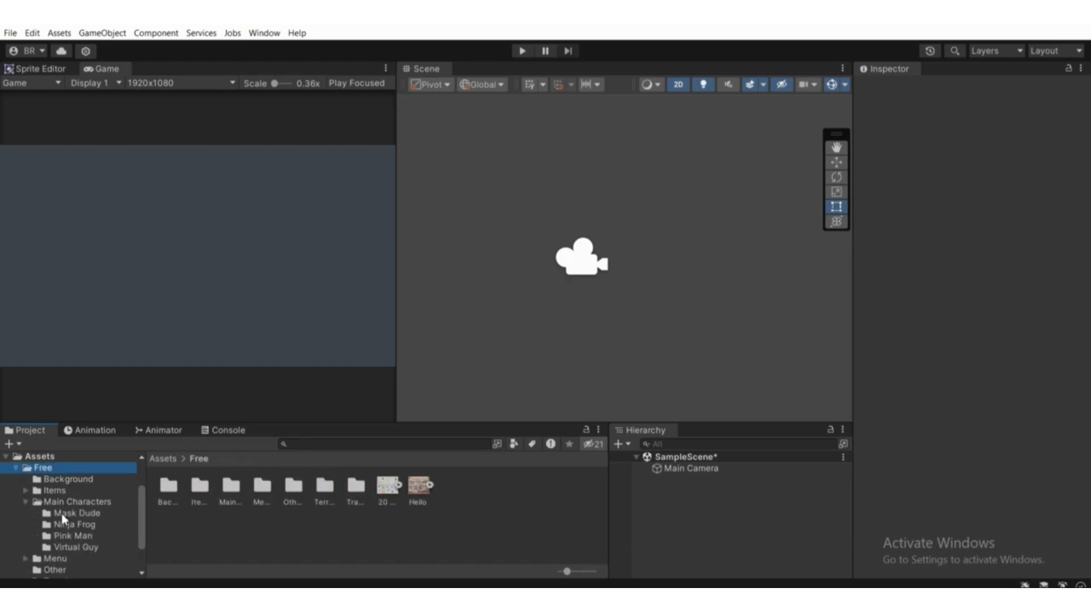
pyautogui.click(61, 513)
pyautogui.click(177, 512)
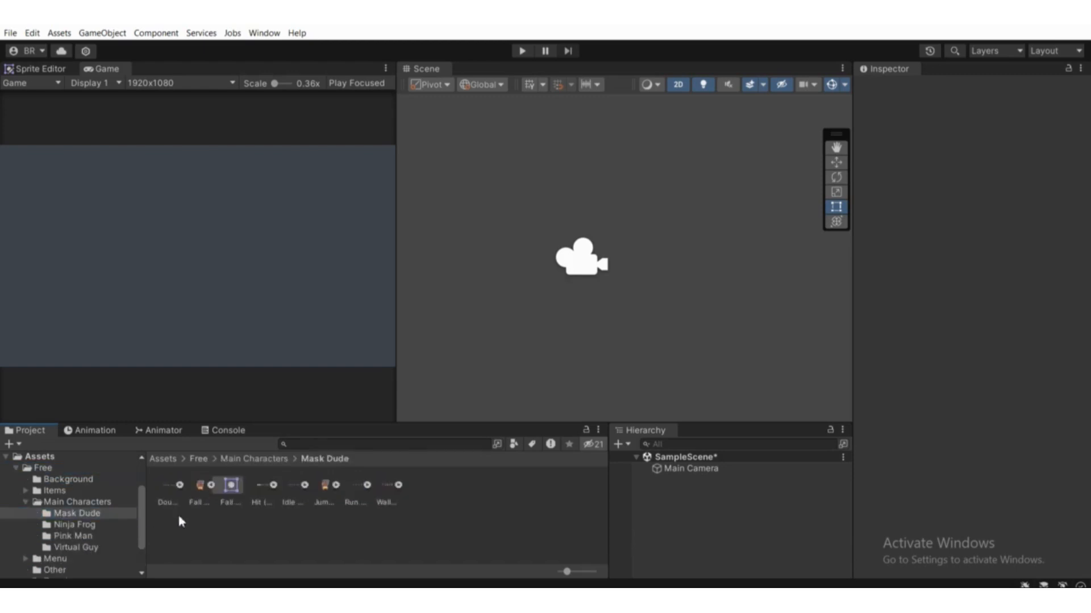
pyautogui.click(71, 524)
pyautogui.click(79, 536)
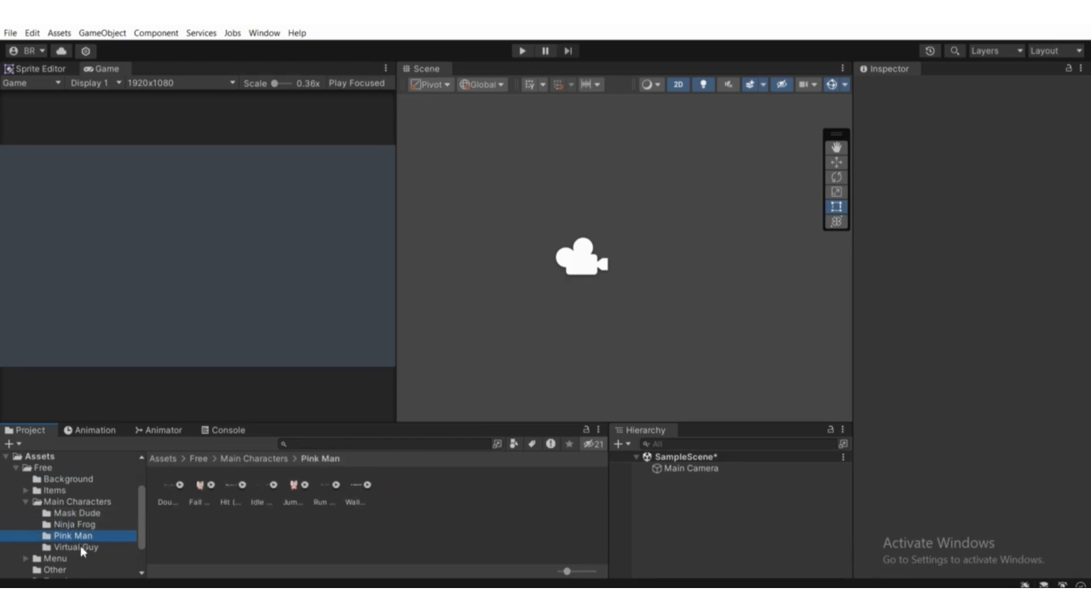
pyautogui.click(82, 547)
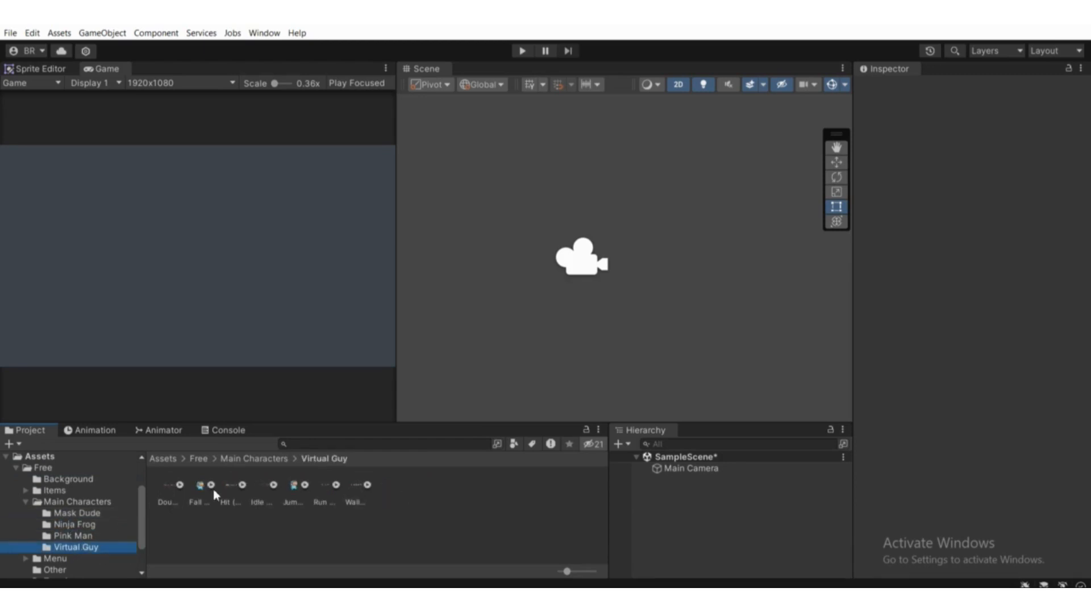
# - Place the Virtual Guy Fall (32x32) sprite in the Scene view, just beside the camera icon
pyautogui.click(181, 486)
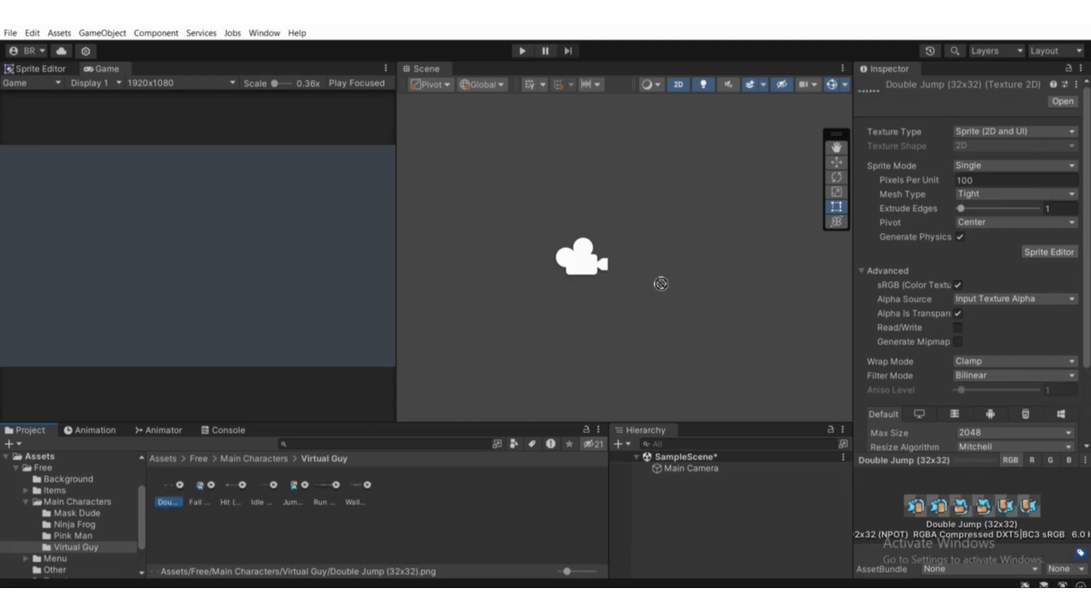
pyautogui.moveTo(661, 284); pyautogui.dragTo(607, 289)
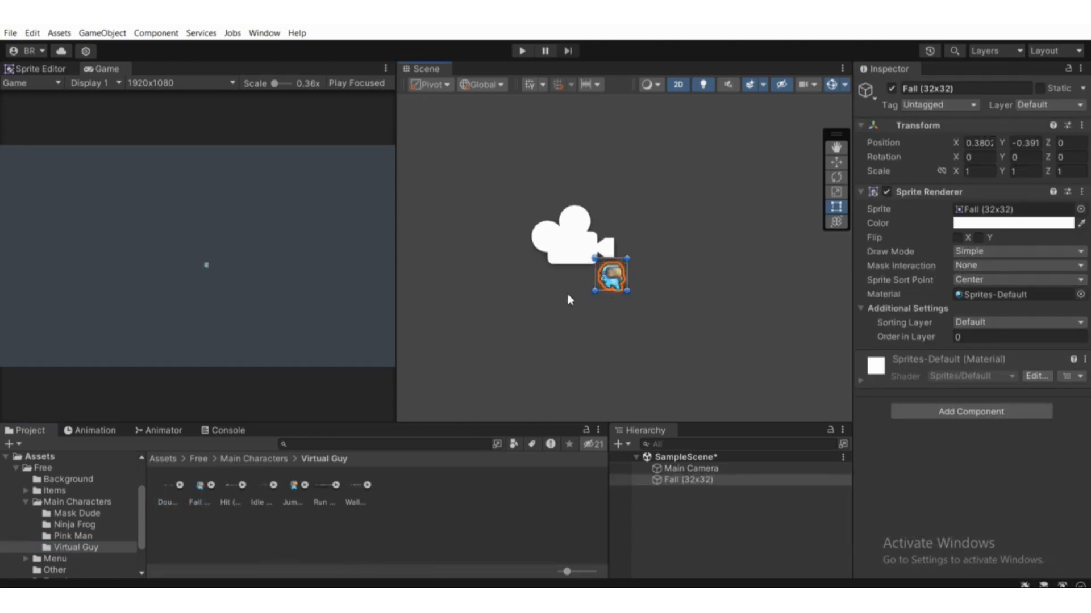
pyautogui.scroll(-4, 567, 294)
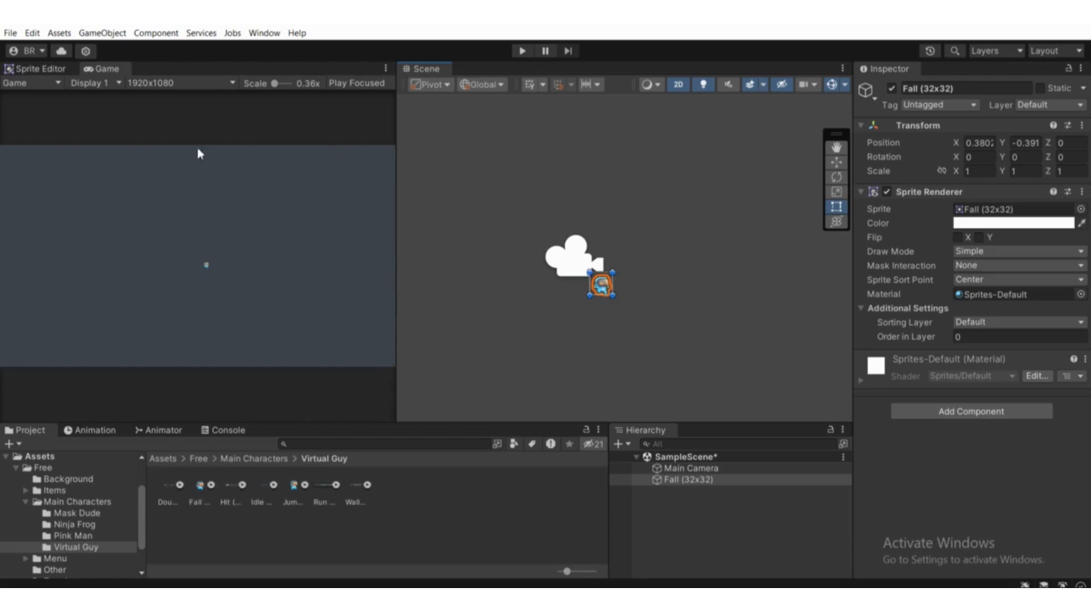
# - Widen the Game view slightly and move the Fall (32x32) sprite away from the camera icon to about X 0.817, Y -0.191
pyautogui.moveTo(397, 299); pyautogui.dragTo(414, 300)
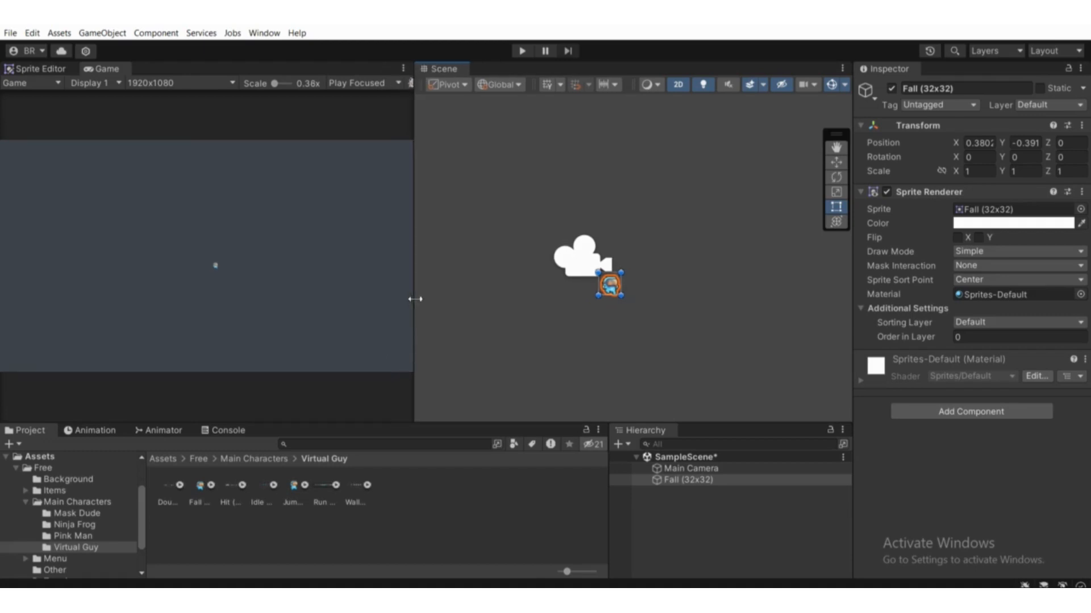
pyautogui.moveTo(575, 291); pyautogui.dragTo(532, 302, button='middle')
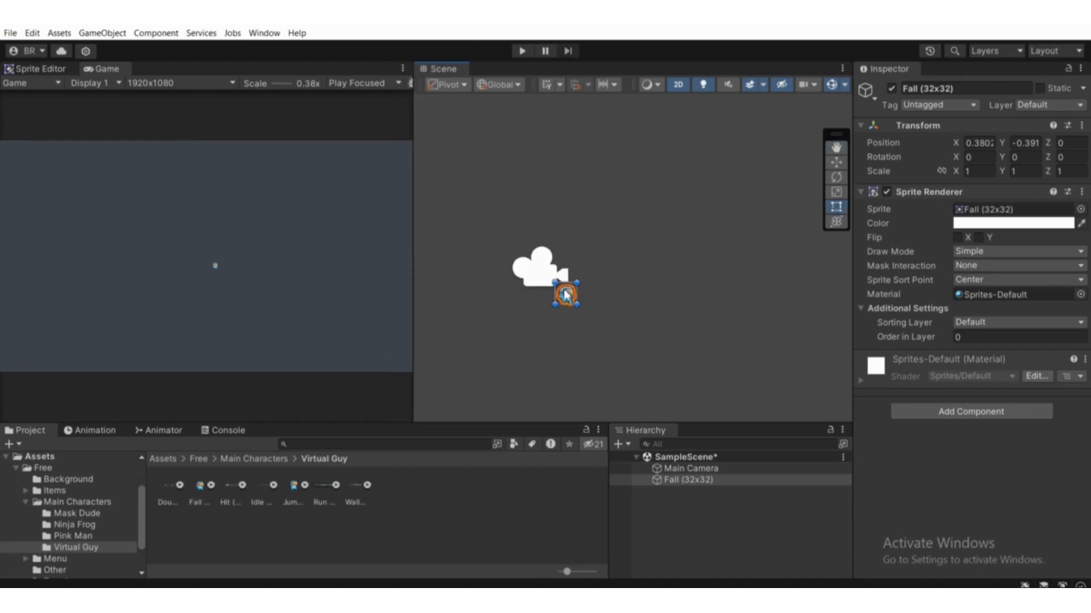
pyautogui.moveTo(563, 295); pyautogui.dragTo(596, 280)
pyautogui.scroll(2, 597, 281)
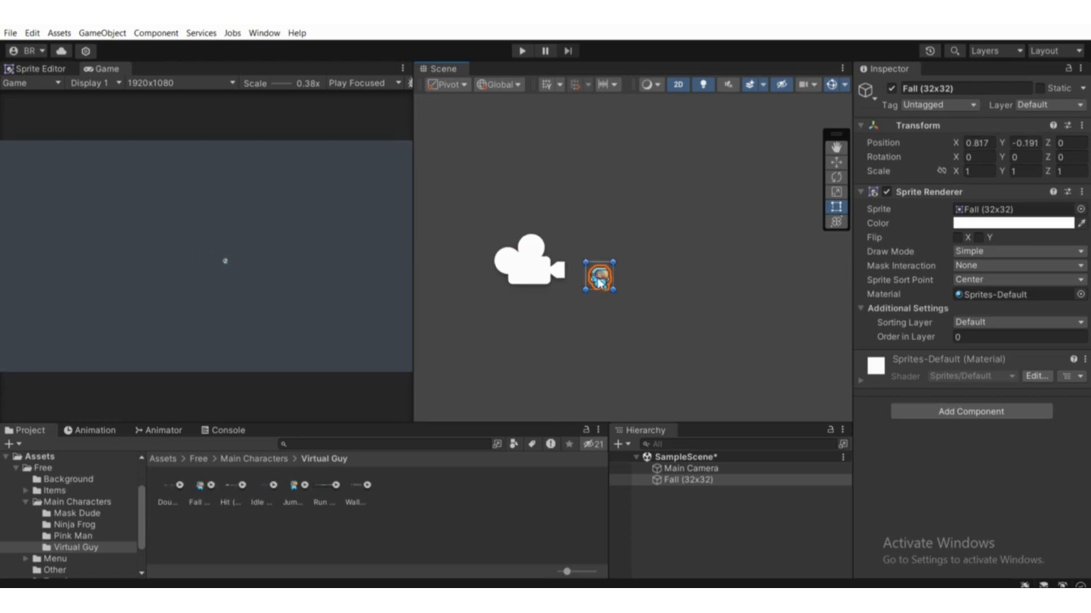
pyautogui.scroll(-1, 588, 281)
# - Set Pixels Per Unit to 32 for all seven Virtual Guy textures together
pyautogui.click(170, 489)
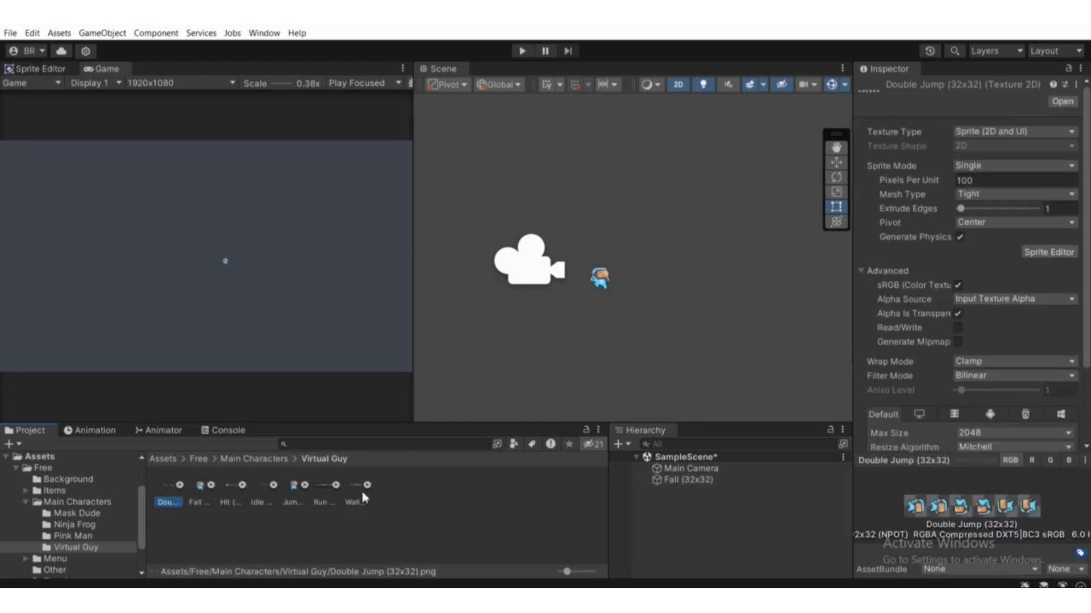
pyautogui.keyDown('shift'); pyautogui.click(360, 490); pyautogui.keyUp('shift')
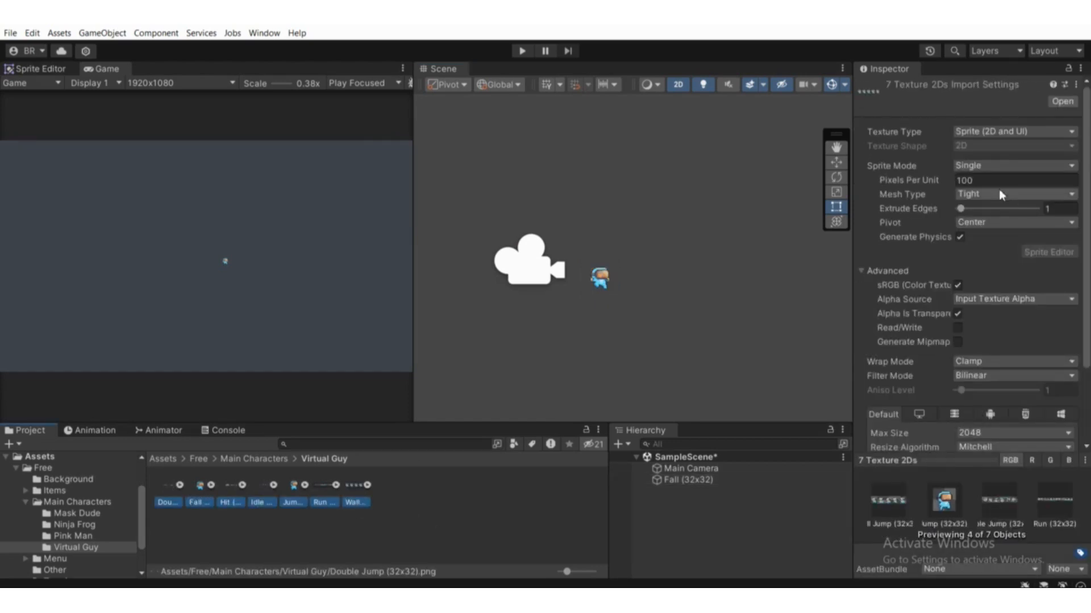
pyautogui.click(966, 180)
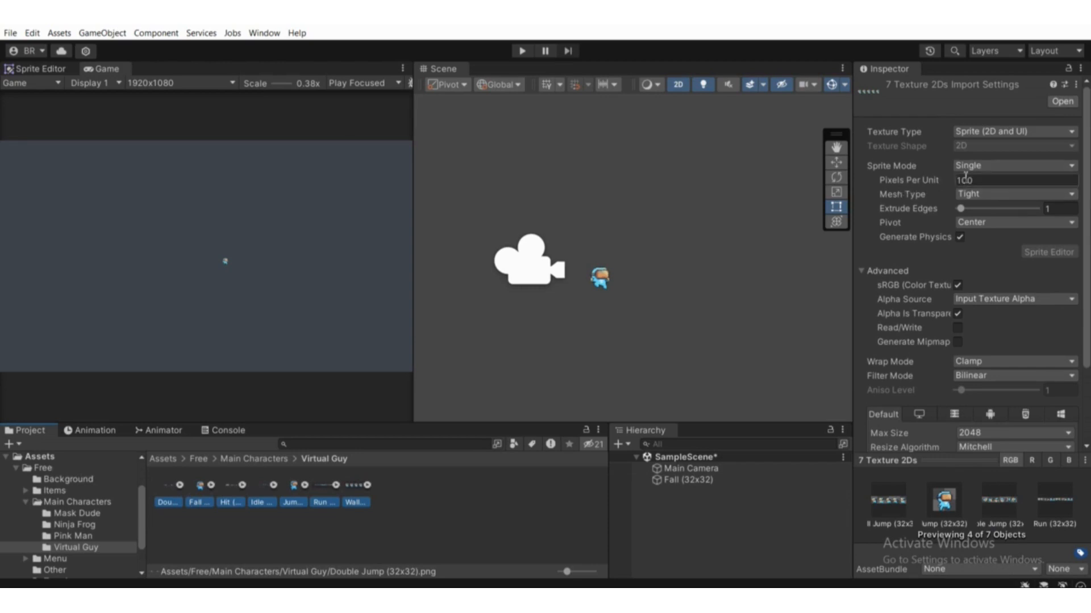
pyautogui.doubleClick(968, 180)
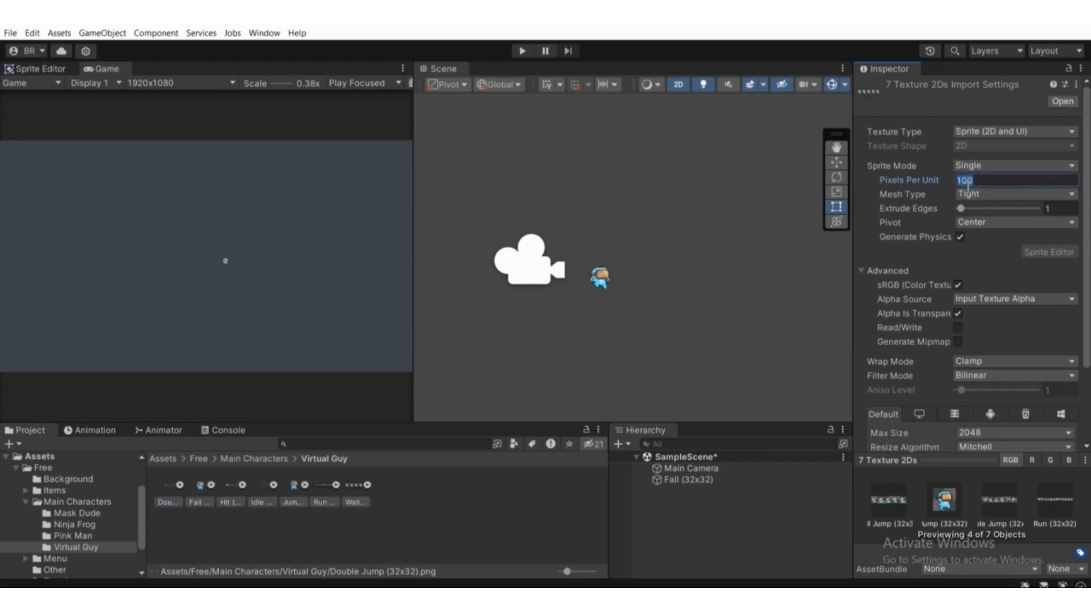
pyautogui.write('32')
# - Set the seven textures' Filter Mode to Point (no filter) and Compression to None, and apply the import settings
pyautogui.click(986, 376)
pyautogui.click(981, 390)
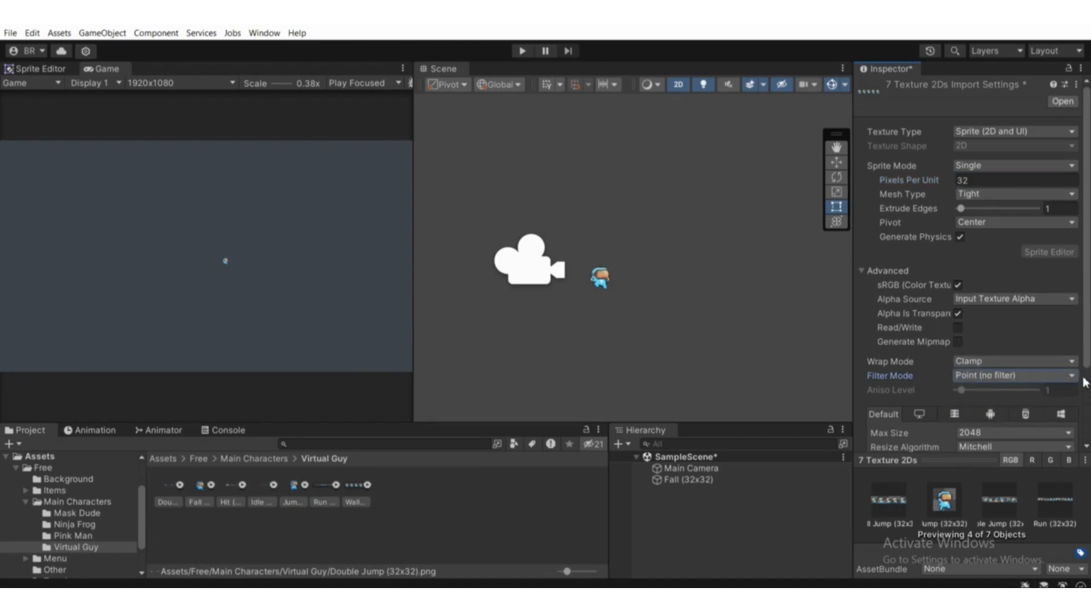
pyautogui.scroll(-3, 1067, 380)
pyautogui.click(975, 382)
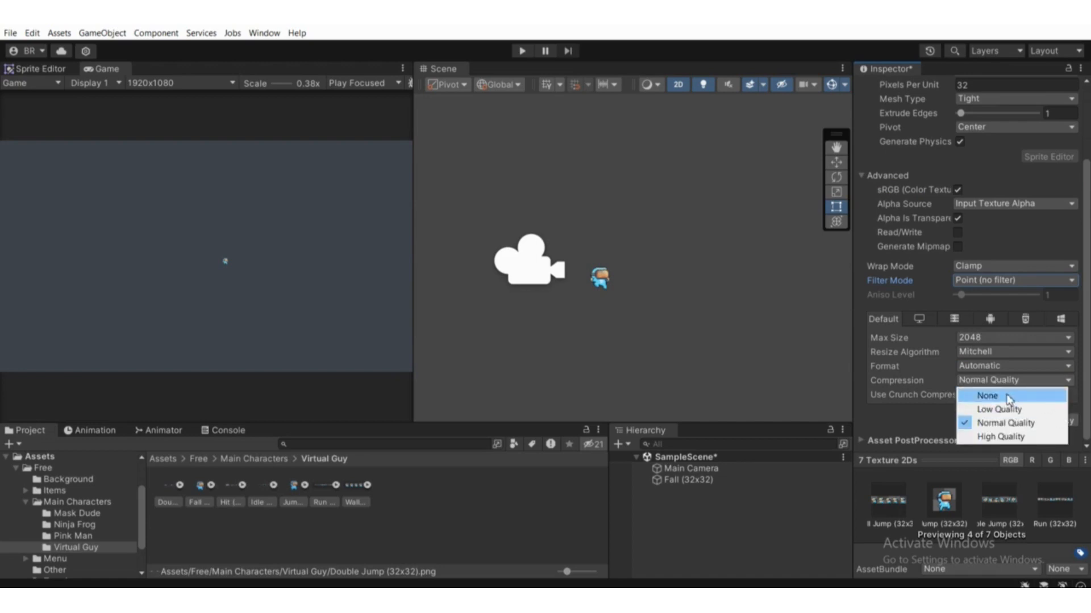
pyautogui.click(1008, 396)
pyautogui.click(1062, 421)
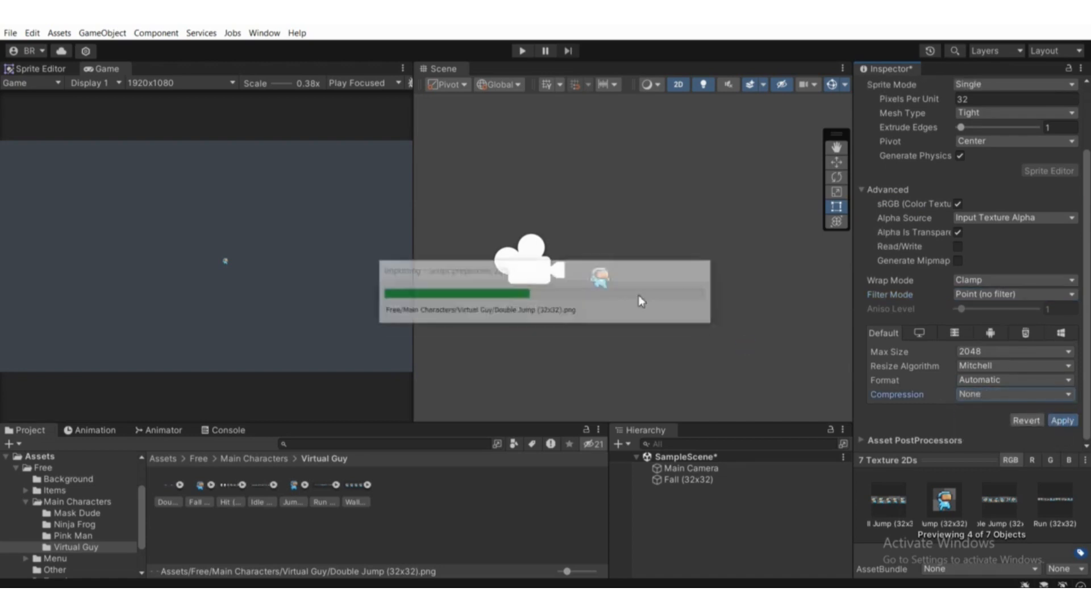
pyautogui.scroll(4, 598, 273)
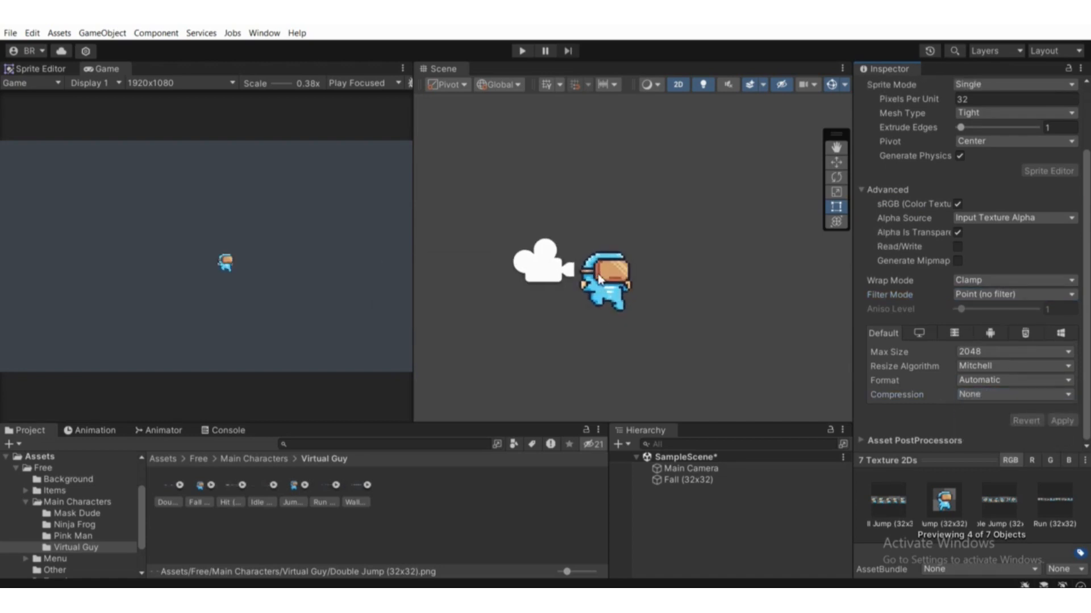
# - Move the Fall (32x32) object onto the camera icon, at about X -0.07, Y 0.15
pyautogui.click(687, 480)
pyautogui.scroll(-3, 592, 282)
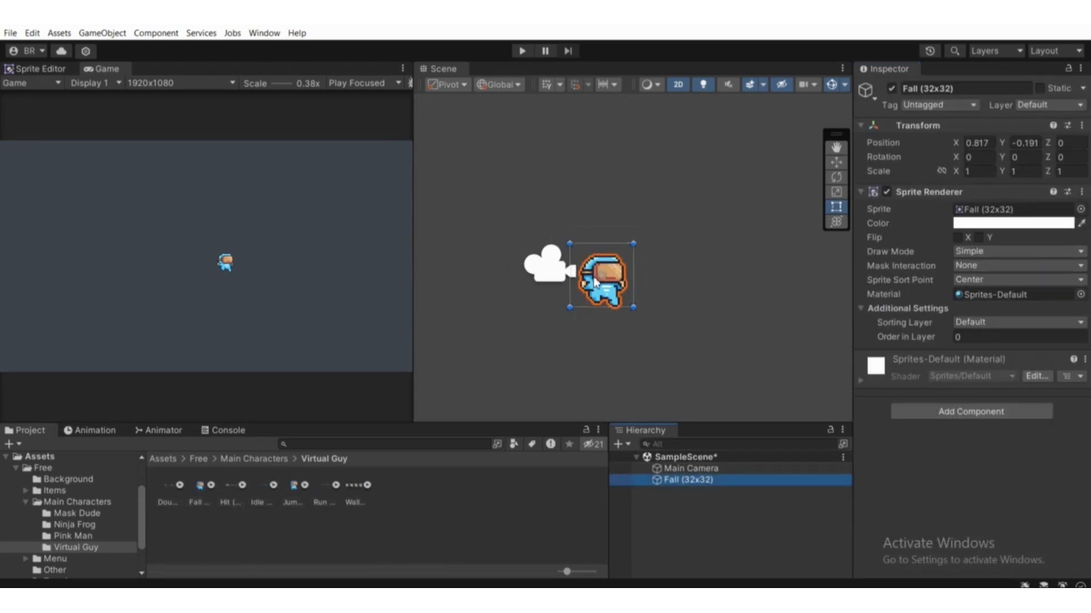
pyautogui.moveTo(619, 272); pyautogui.dragTo(569, 245)
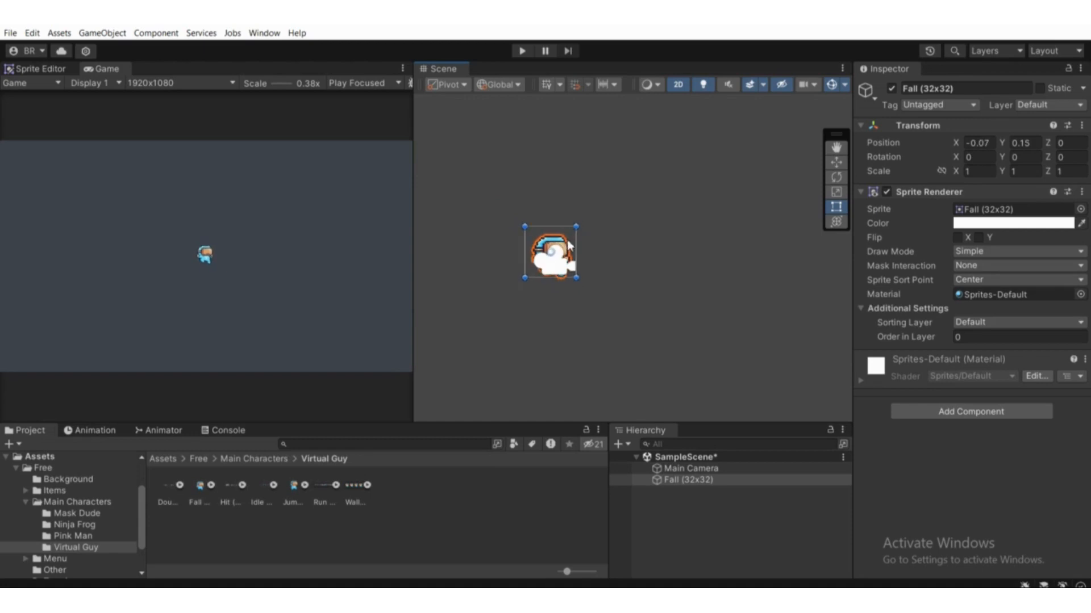
pyautogui.scroll(-3, 568, 245)
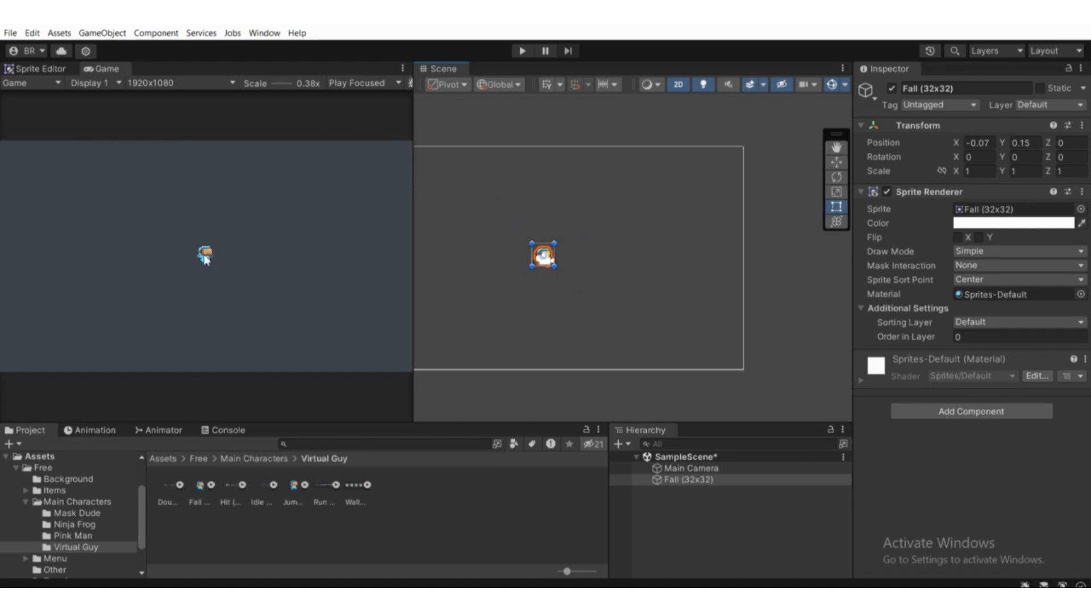
# - Change Pixels Per Unit to 16 for all seven Virtual Guy textures and apply the import settings
pyautogui.click(264, 504)
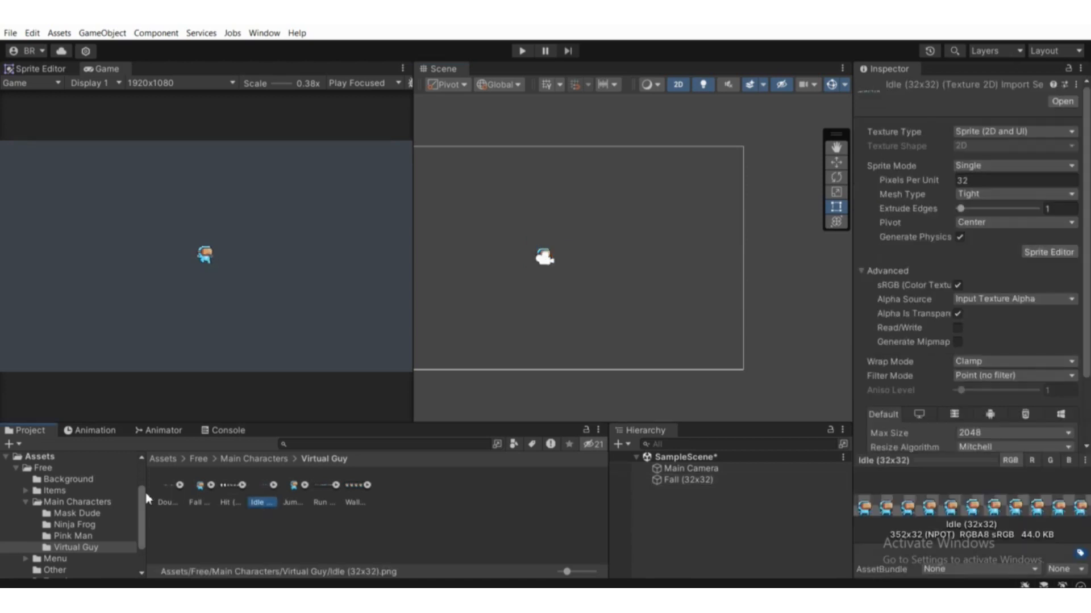
pyautogui.click(167, 502)
pyautogui.keyDown('shift'); pyautogui.click(355, 503); pyautogui.keyUp('shift')
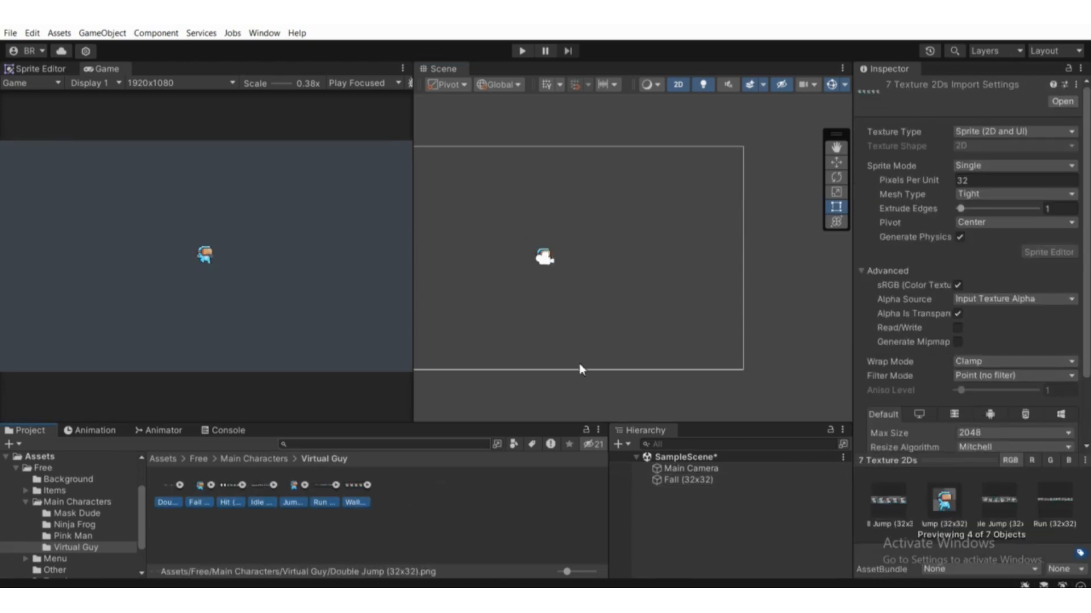
pyautogui.click(970, 181)
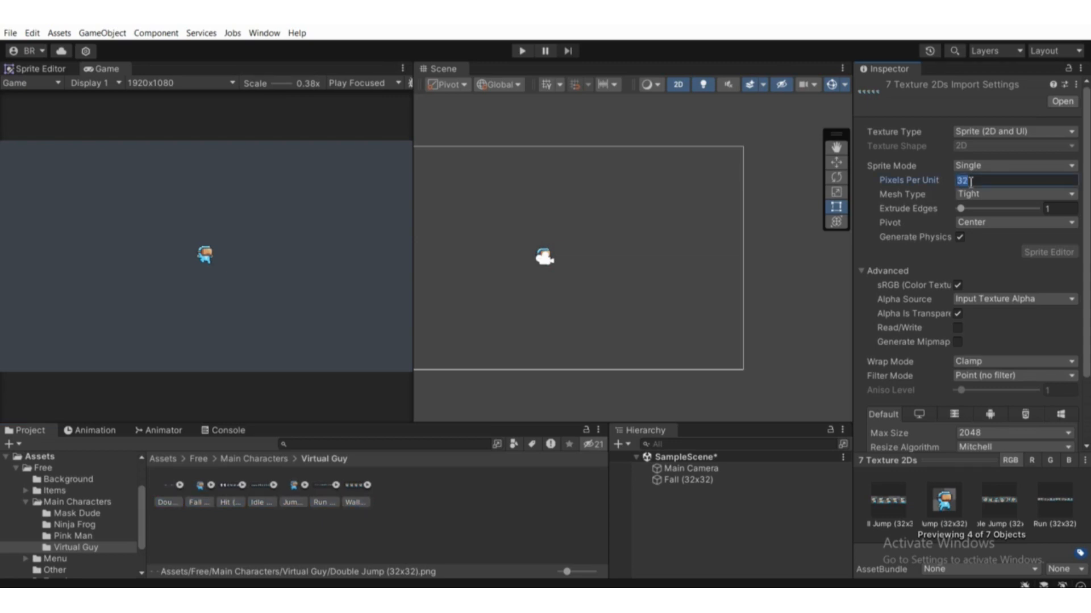
pyautogui.write('16')
pyautogui.scroll(-3, 1042, 391)
pyautogui.click(1061, 421)
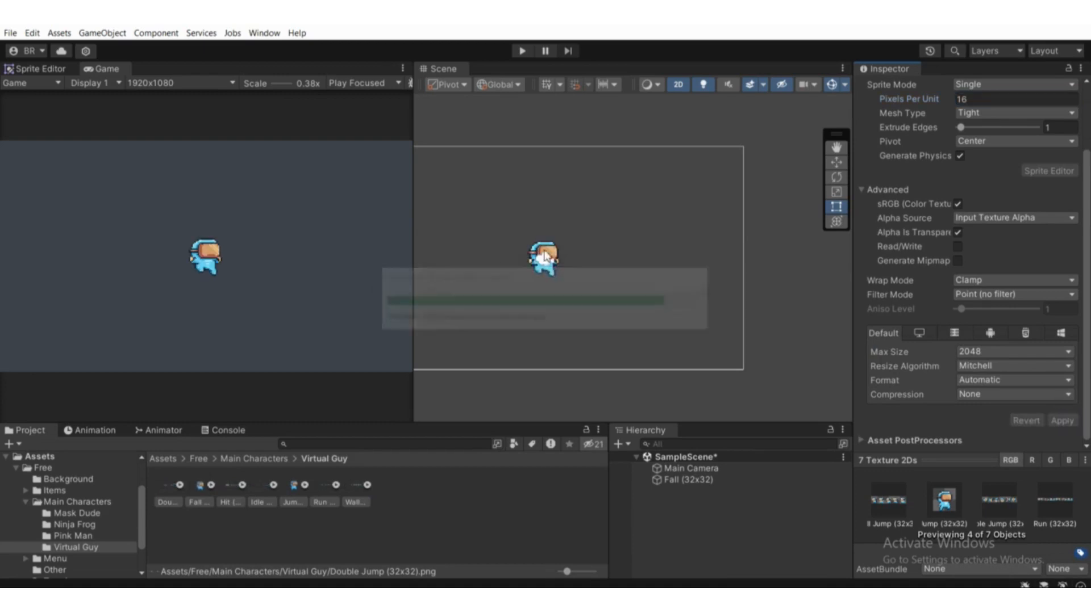
pyautogui.scroll(-1, 559, 266)
# - Rename the Fall (32x32) game object to Player
pyautogui.click(730, 482)
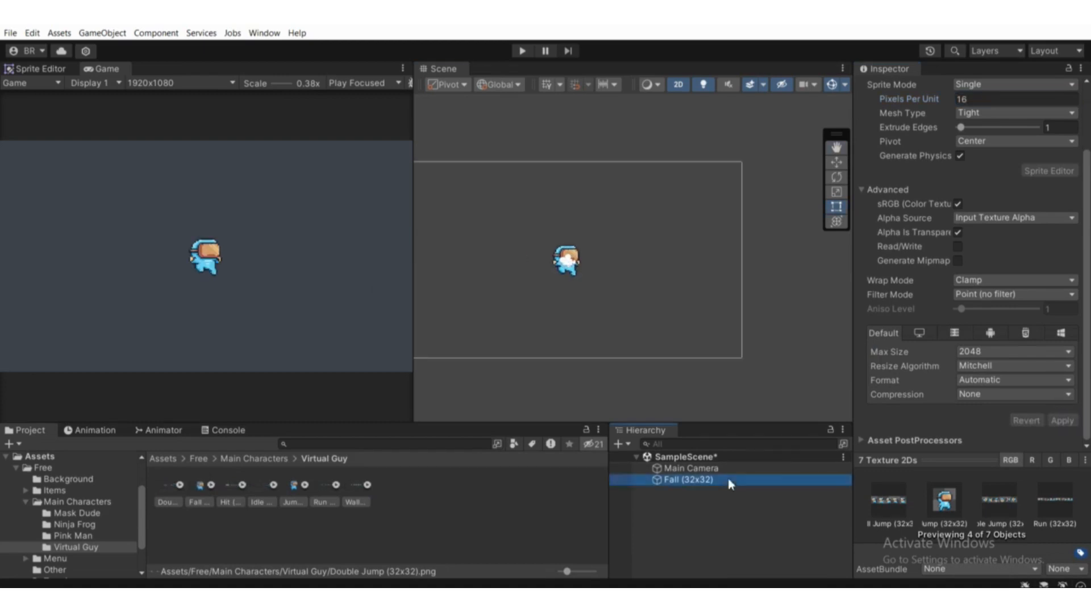
pyautogui.scroll(1, 568, 279)
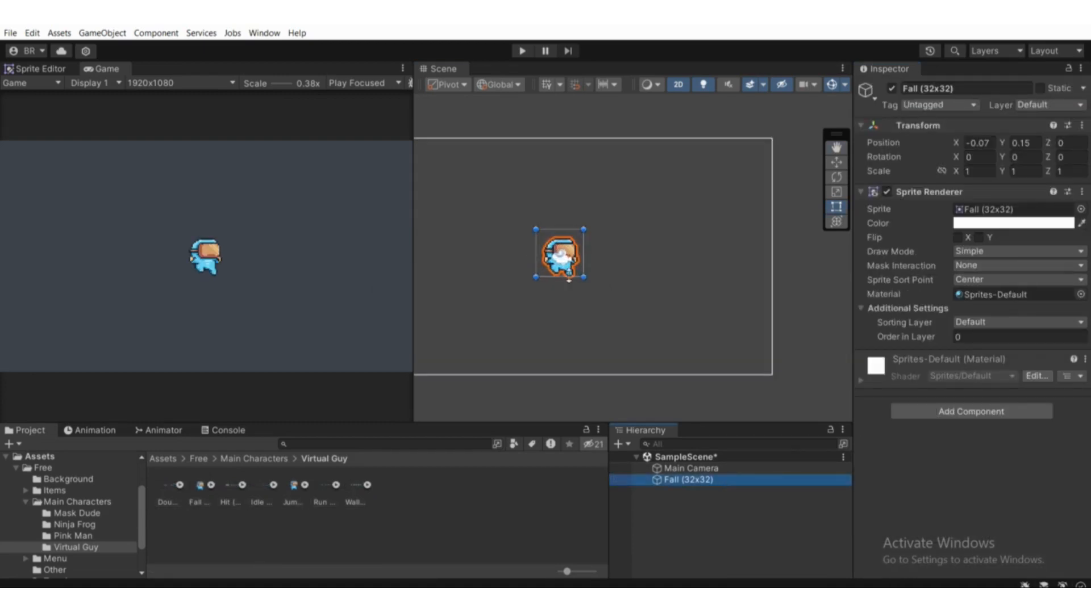
pyautogui.rightClick(686, 481)
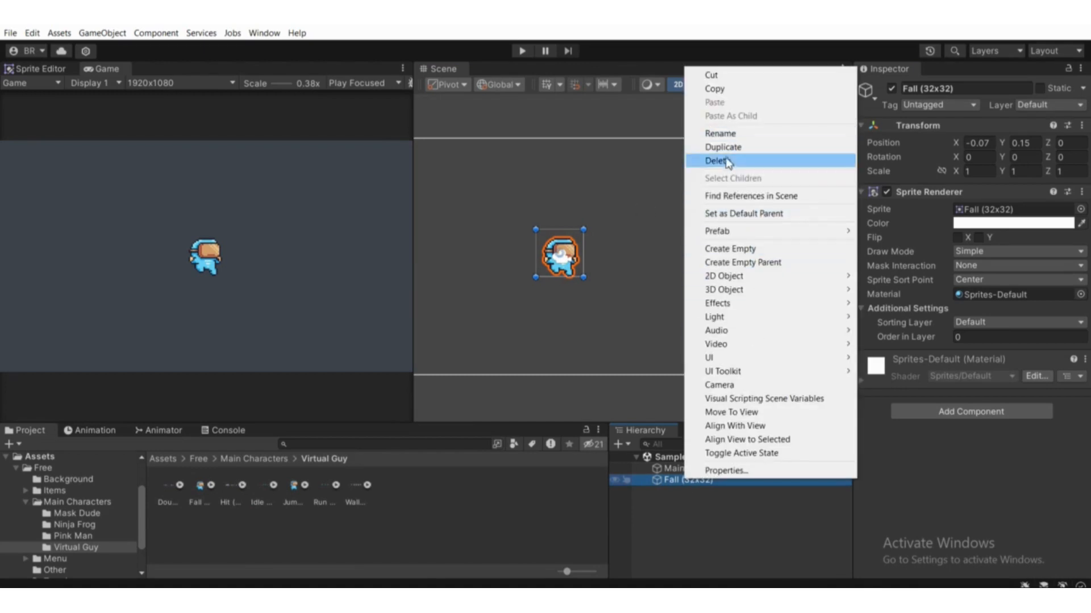
pyautogui.click(683, 560)
pyautogui.click(684, 479)
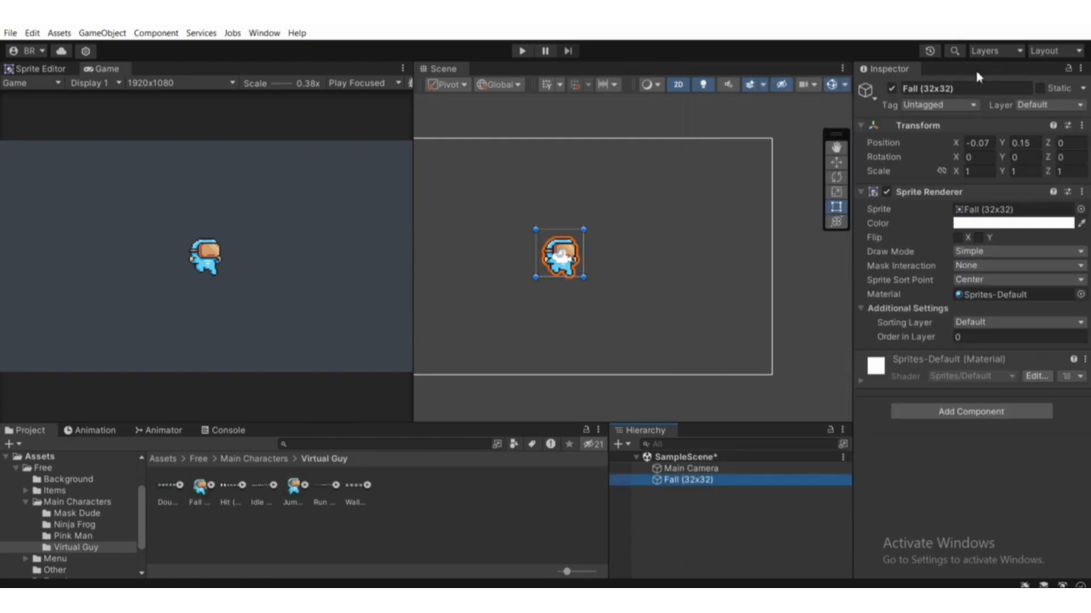
pyautogui.click(932, 88)
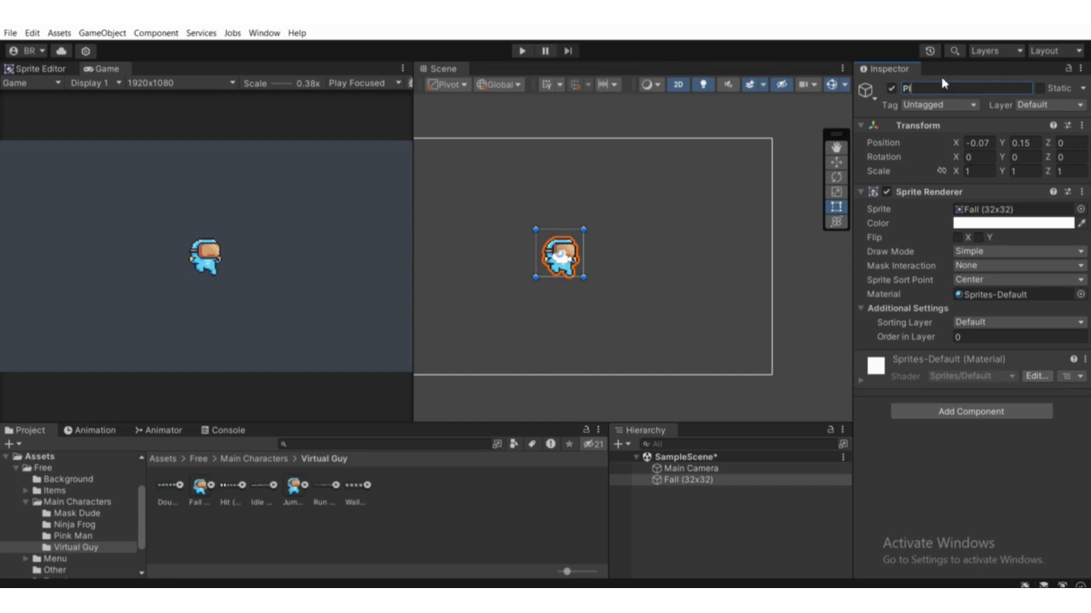
pyautogui.write('Player')
pyautogui.press('Return')
# - Move the Player object slightly in the Scene view to about X -0.28, Y 0.03
pyautogui.scroll(2, 580, 238)
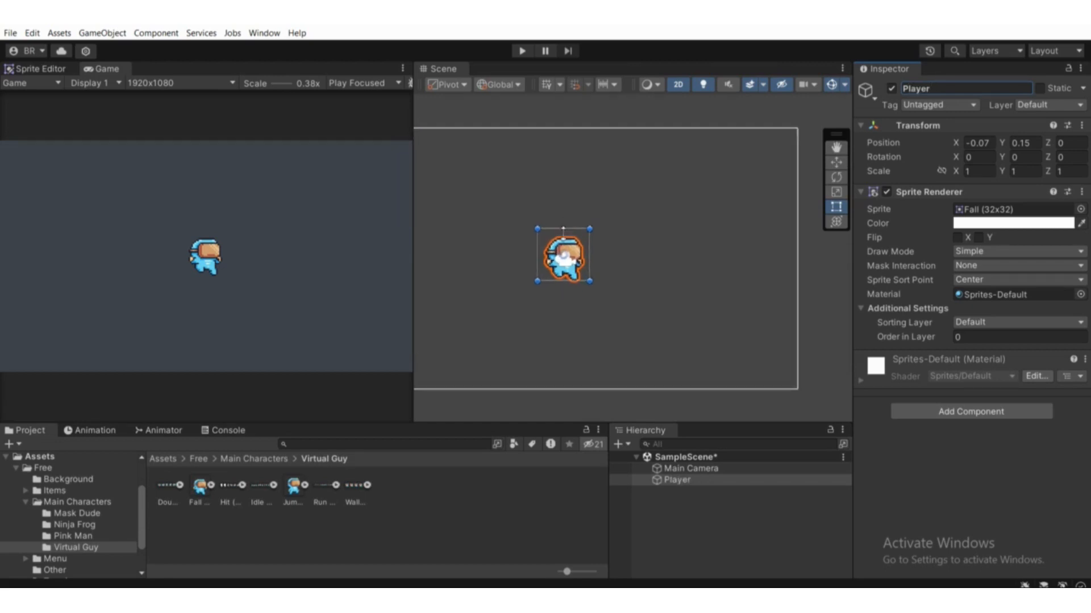
pyautogui.scroll(1, 581, 258)
pyautogui.moveTo(589, 245)
pyautogui.mouseDown()
pyautogui.moveTo(577, 240)
pyautogui.moveTo(584, 249)
pyautogui.mouseUp()
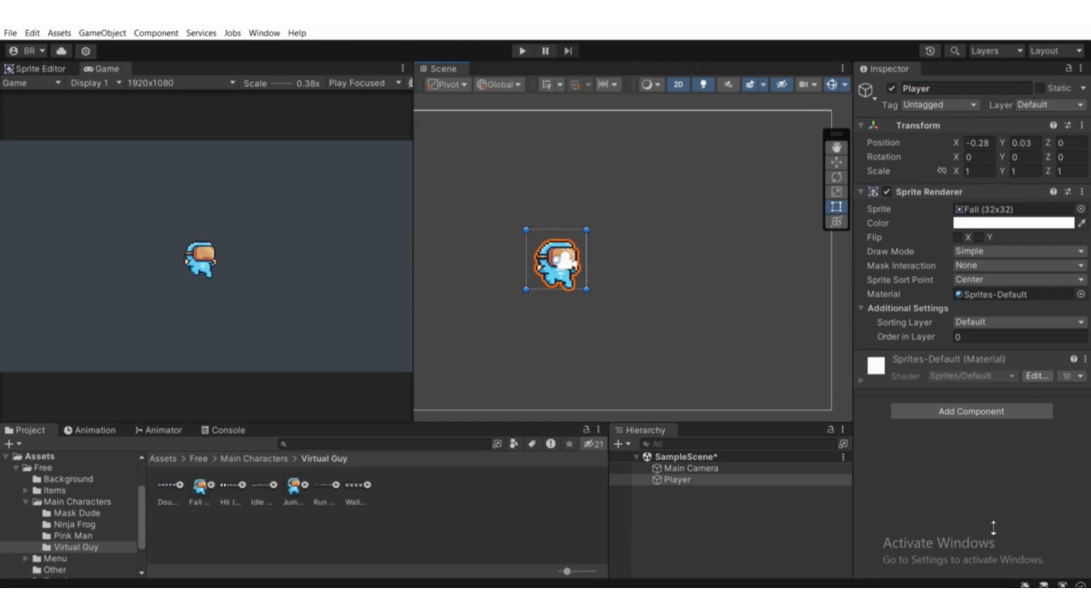
# - Open the Idle (32x32) texture in the Sprite Editor and examine the individual frames on the sheet
pyautogui.scroll(-1, 567, 367)
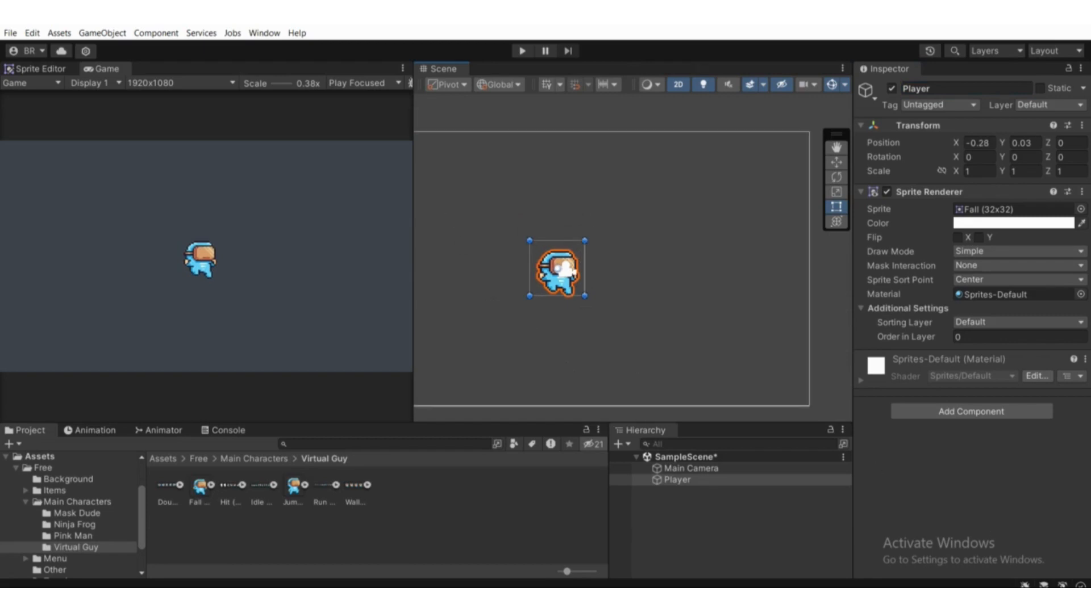
pyautogui.click(171, 488)
pyautogui.click(258, 487)
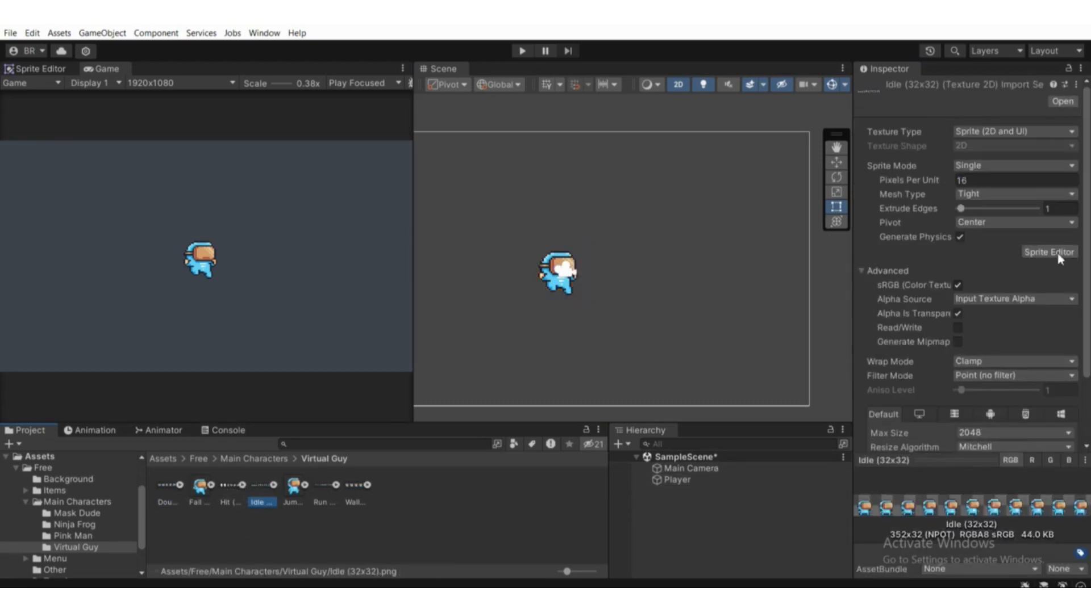
pyautogui.click(1075, 257)
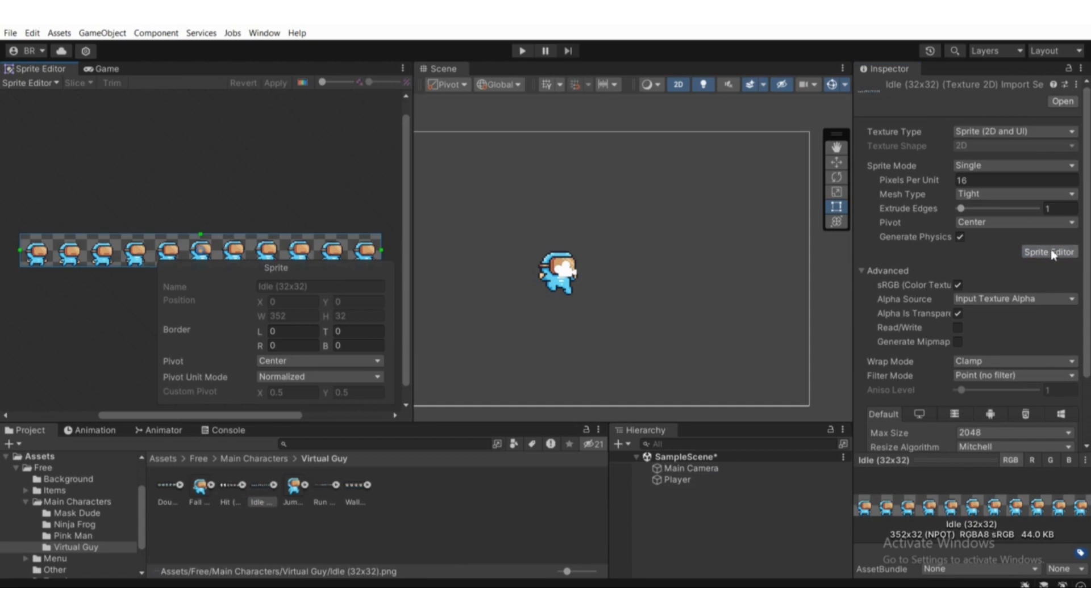
pyautogui.scroll(5, 74, 270)
pyautogui.moveTo(78, 267); pyautogui.dragTo(189, 207, button='middle')
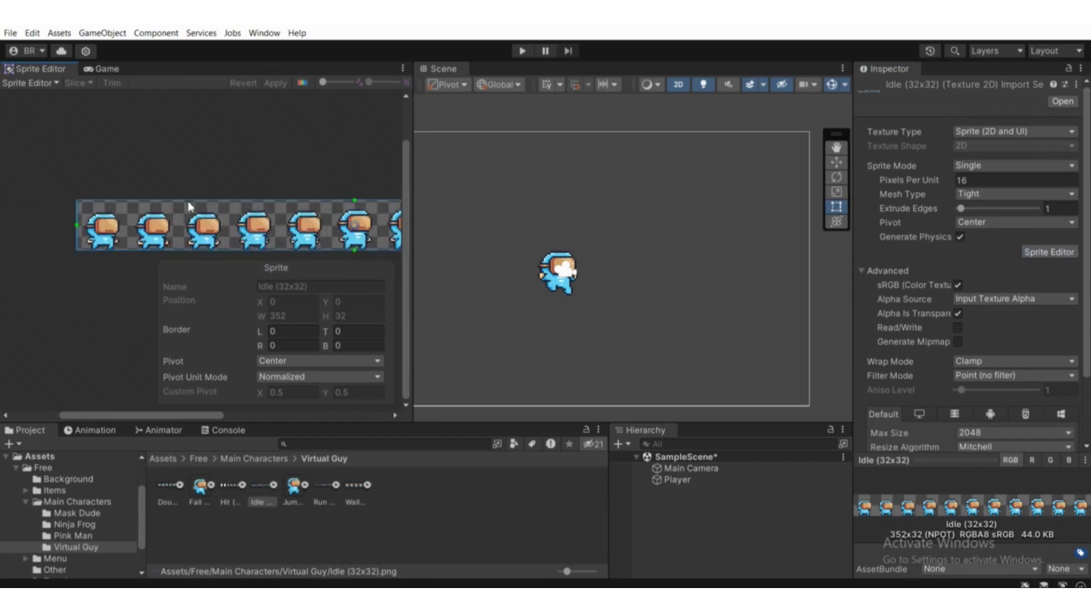
pyautogui.scroll(-5, 275, 230)
pyautogui.moveTo(275, 230); pyautogui.dragTo(194, 208, button='middle')
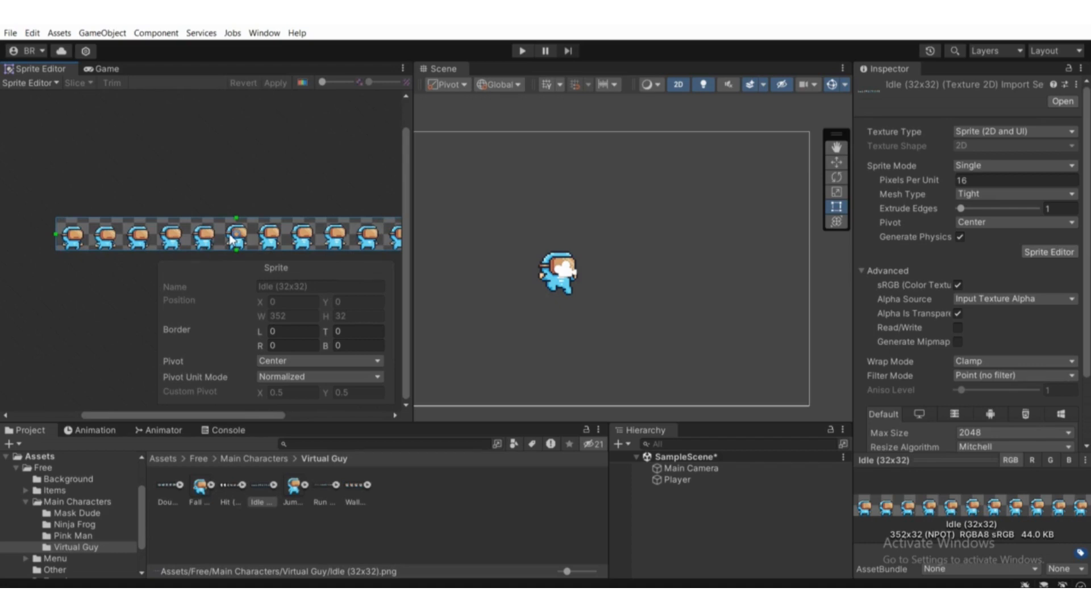
pyautogui.moveTo(109, 238); pyautogui.dragTo(116, 237, button='middle')
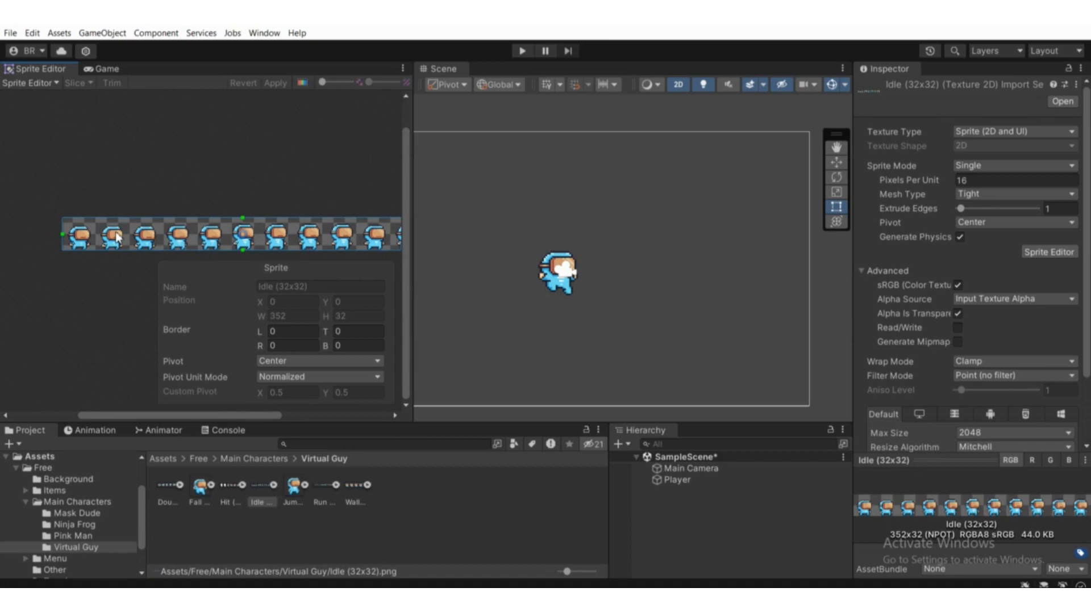
# - Change the Idle (32x32) texture's Sprite Mode to Multiple and apply the import settings
pyautogui.click(1014, 165)
pyautogui.click(980, 195)
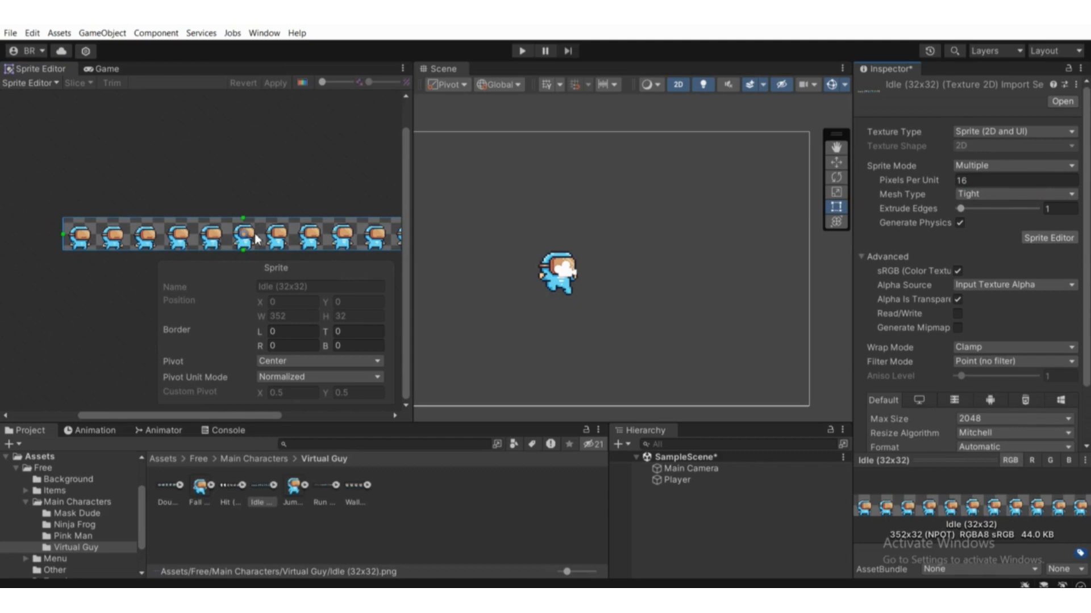
pyautogui.moveTo(256, 238); pyautogui.dragTo(218, 239, button='middle')
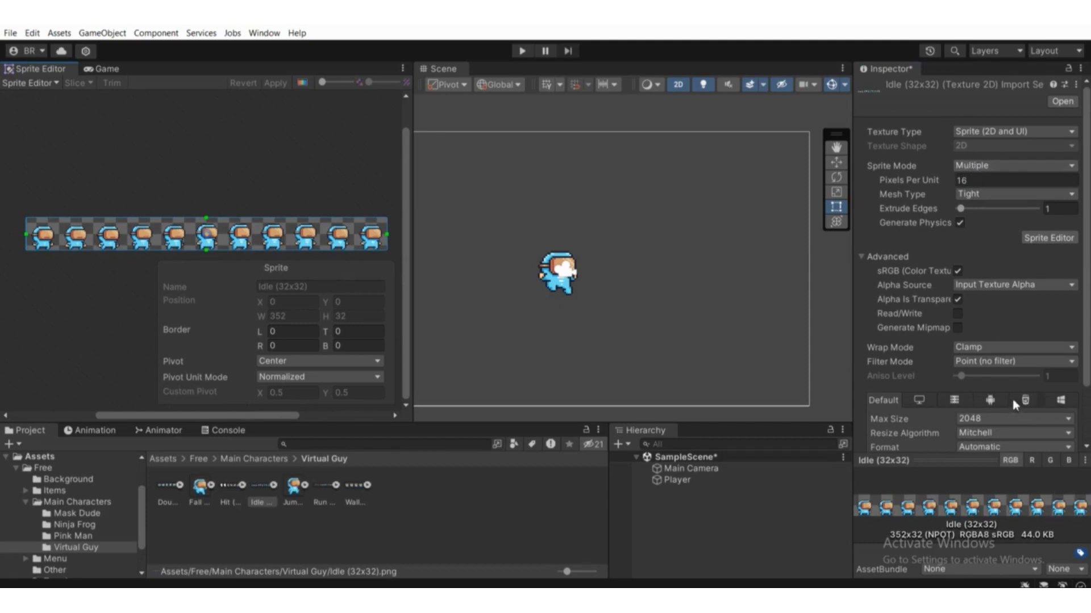
pyautogui.scroll(-3, 1017, 407)
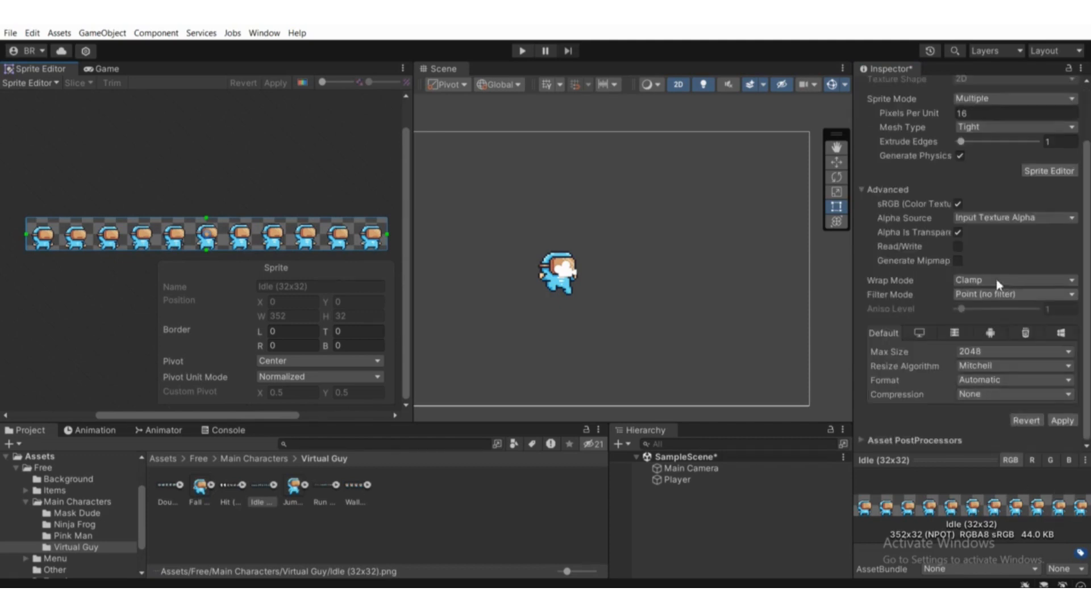
pyautogui.click(1061, 421)
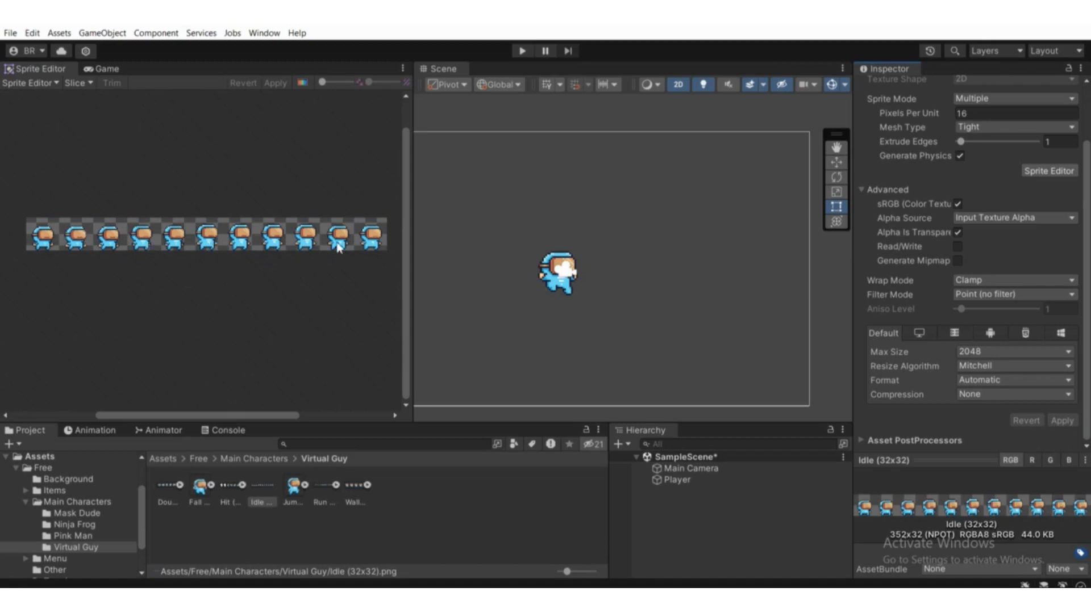
# - Set the slicing type for the Idle sheet to Grid By Cell Count
pyautogui.click(76, 83)
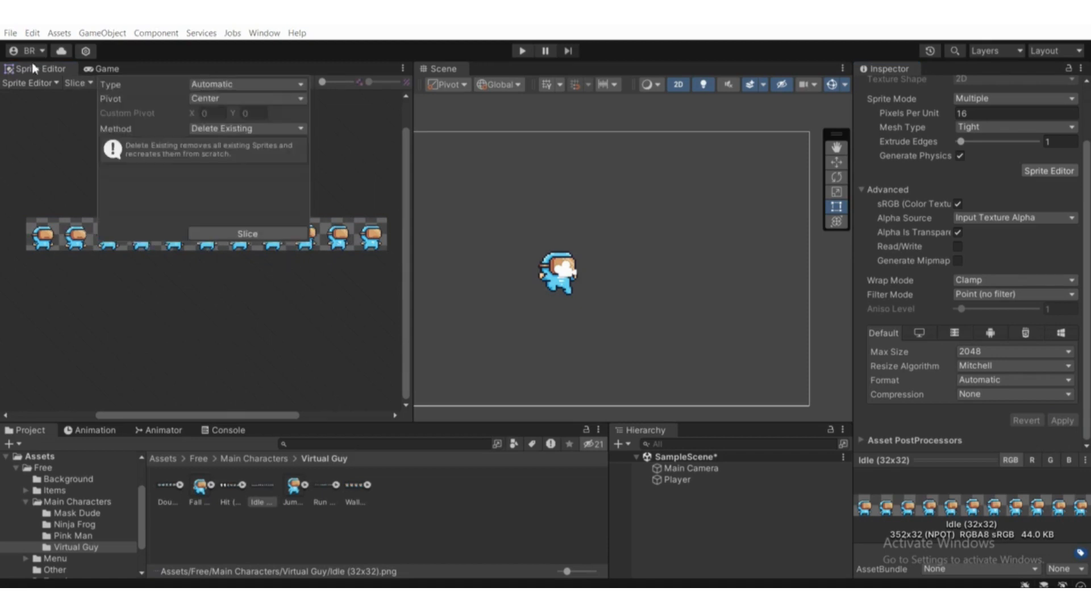
pyautogui.click(22, 142)
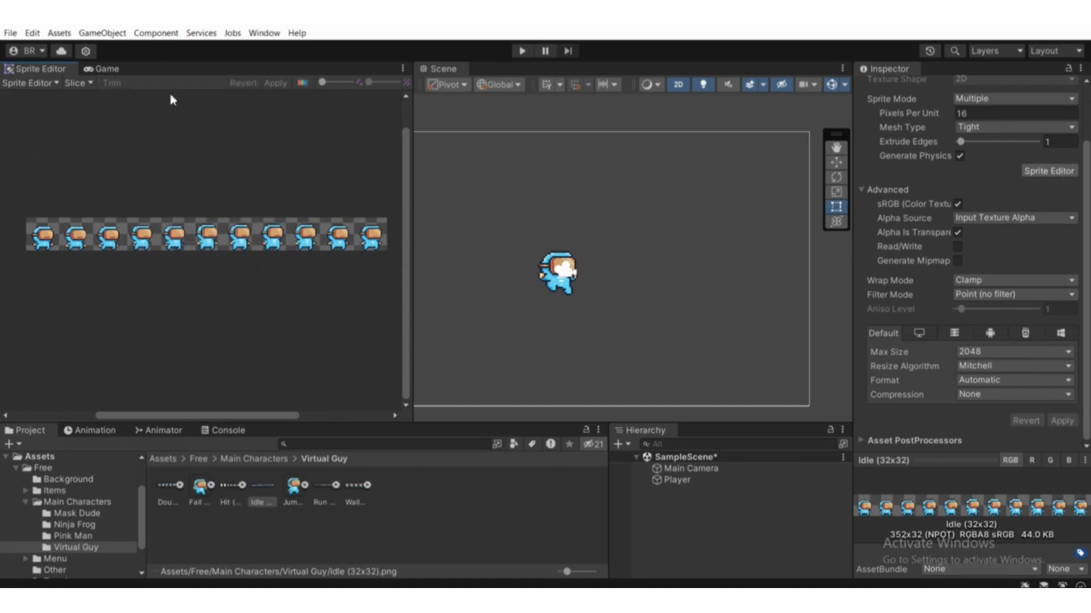
pyautogui.click(84, 87)
pyautogui.click(213, 84)
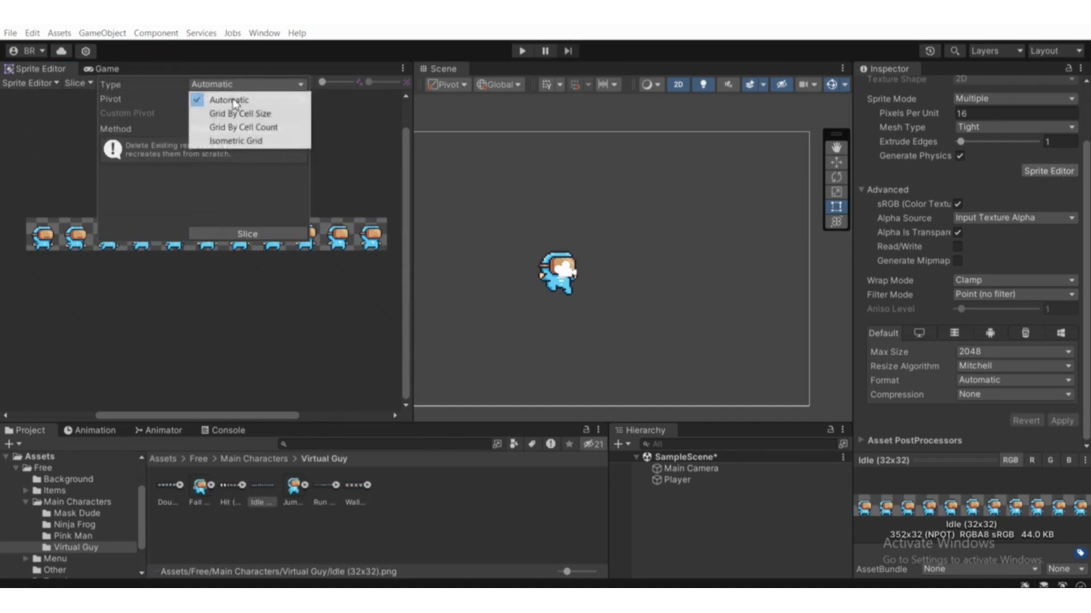
pyautogui.click(213, 117)
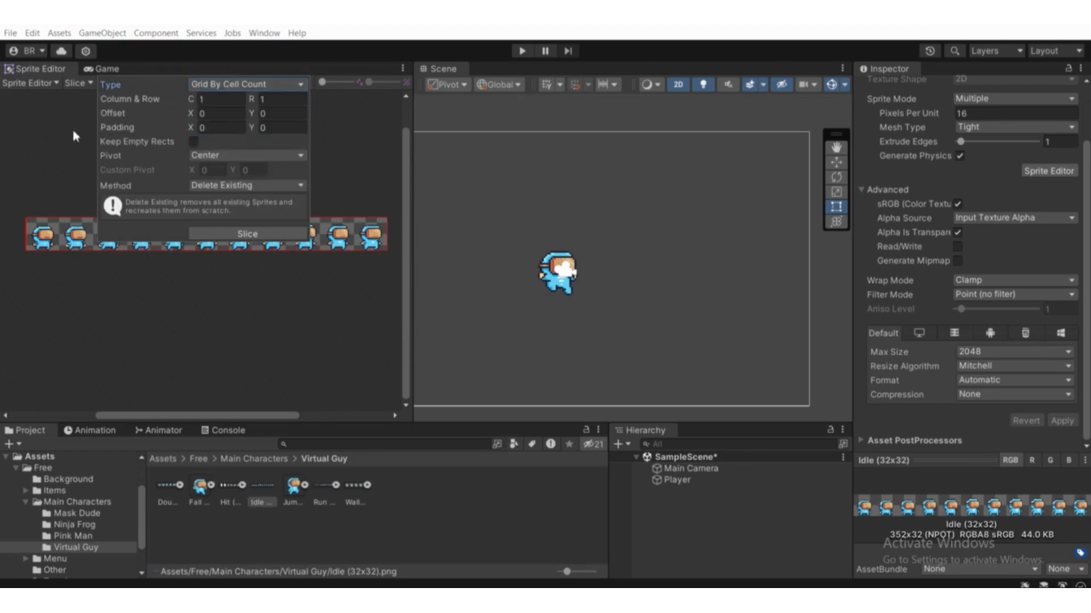
pyautogui.click(138, 252)
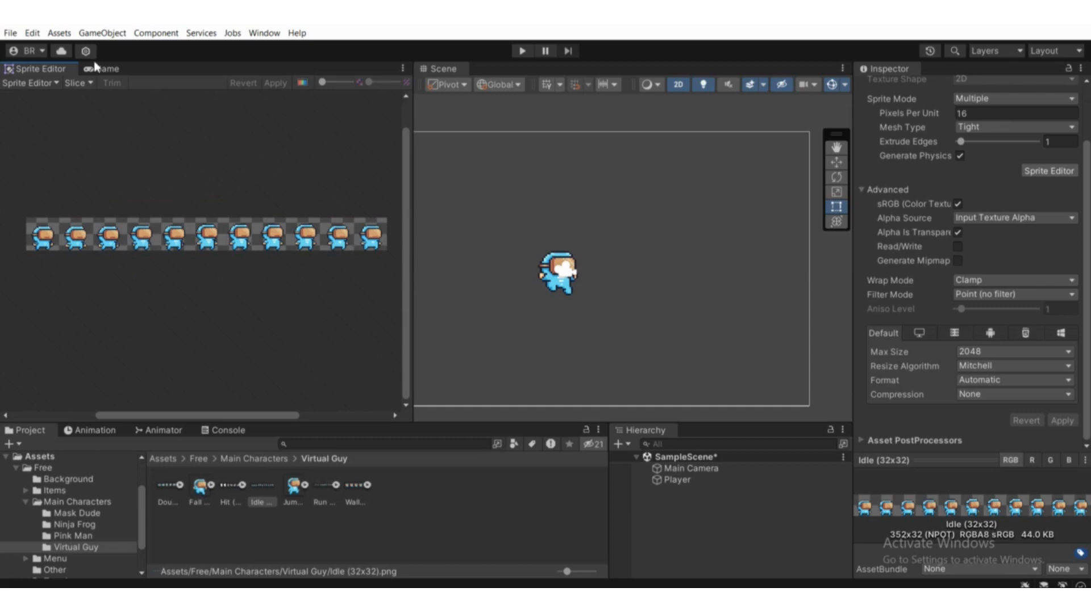
# - Slice the Idle sheet into 11 columns and 1 row, and apply the slicing
pyautogui.click(77, 83)
pyautogui.click(60, 173)
pyautogui.click(79, 82)
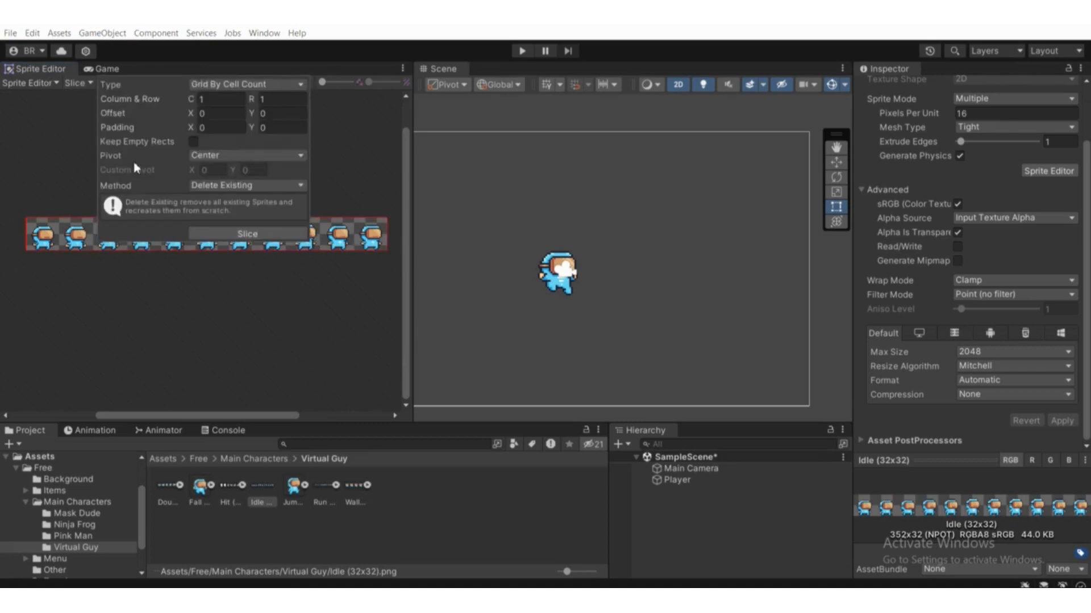
pyautogui.click(198, 103)
pyautogui.write('11')
pyautogui.click(242, 232)
pyautogui.click(249, 233)
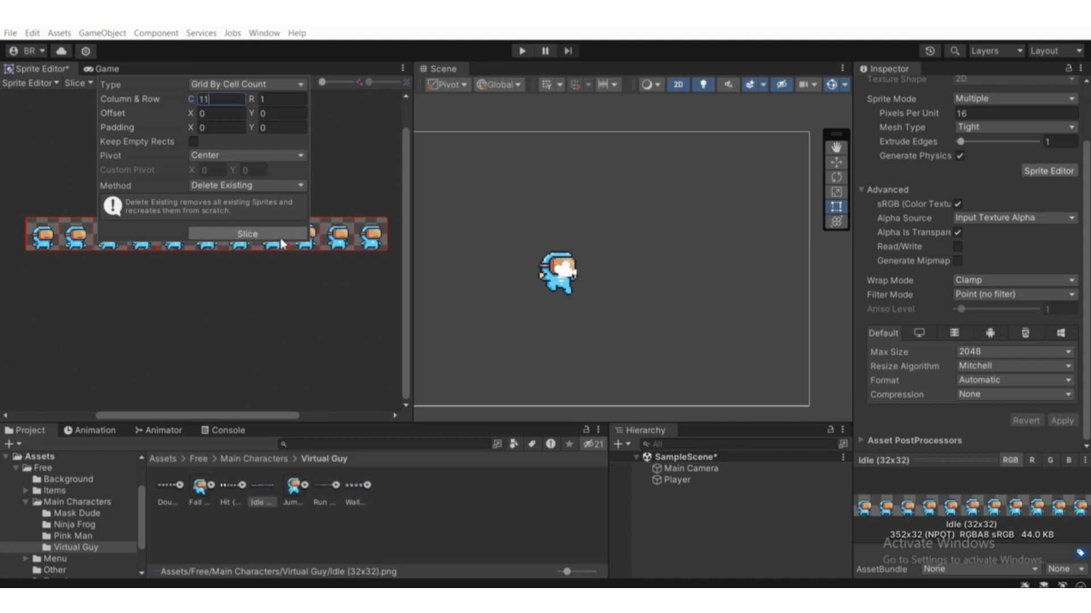
pyautogui.click(325, 223)
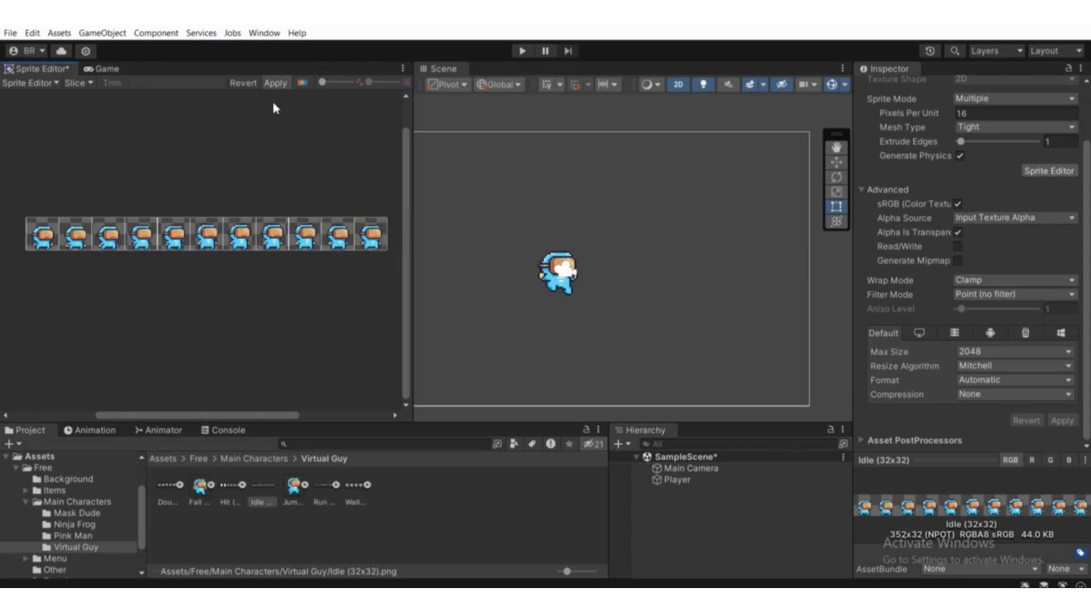
pyautogui.click(275, 86)
pyautogui.scroll(3, 239, 153)
pyautogui.scroll(-3, 162, 141)
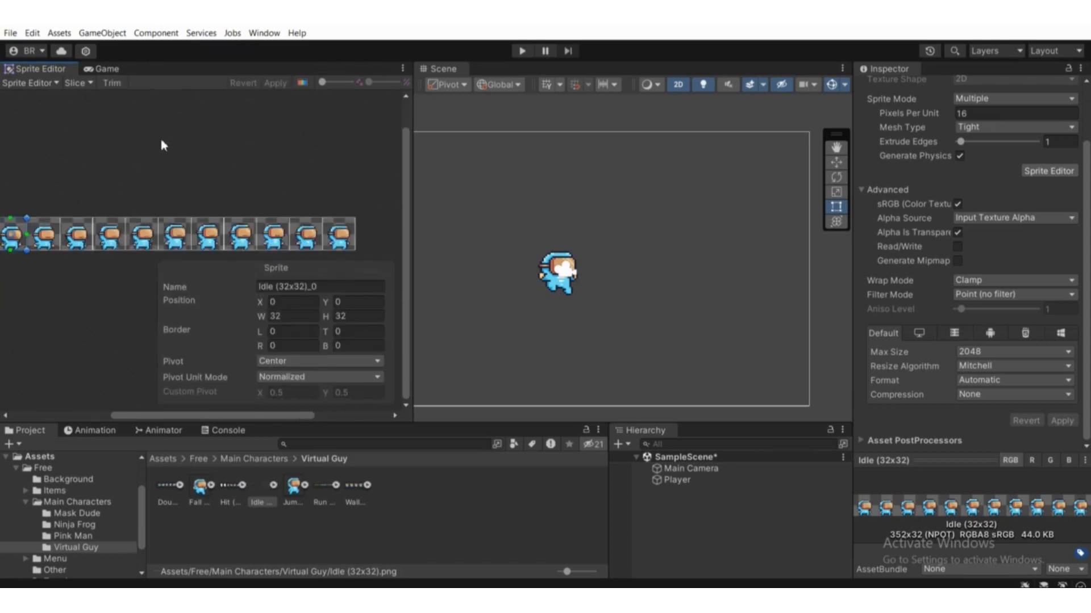
# - Expand the Idle sheet's sprites in the Virtual Guy folder and place Idle (32x32)_0 in the scene at about X 2.8, Y -0.61
pyautogui.click(117, 69)
pyautogui.click(284, 487)
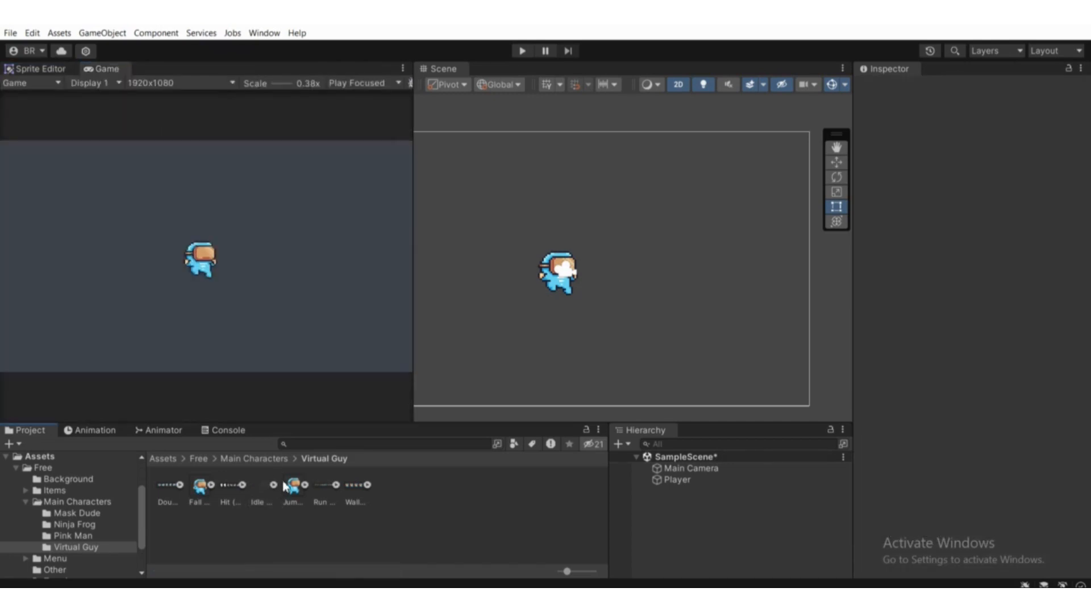
pyautogui.click(274, 485)
pyautogui.moveTo(294, 495); pyautogui.dragTo(642, 293)
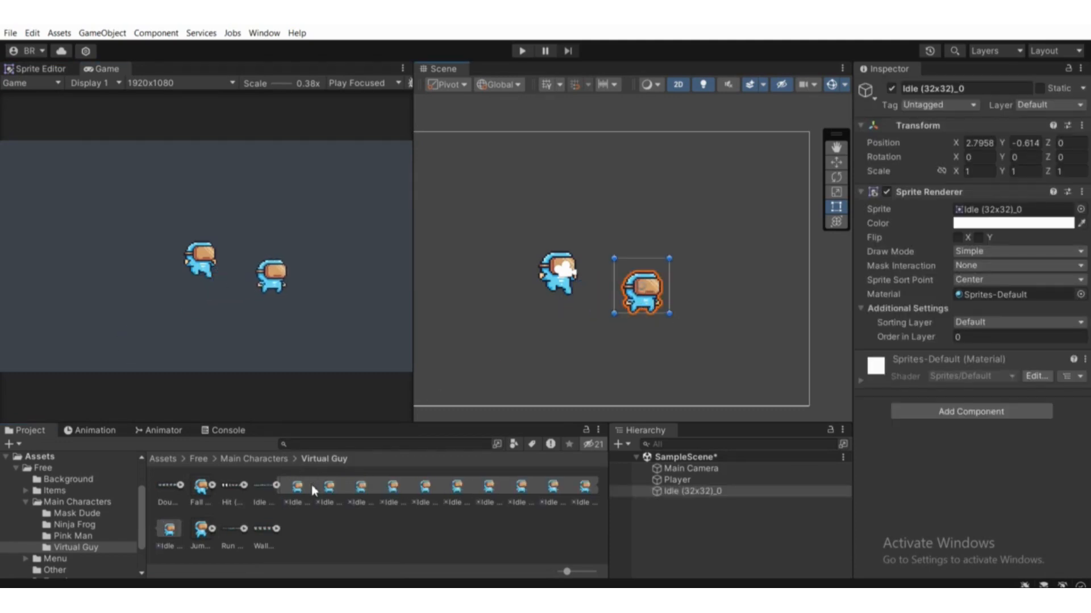
# - Delete the Idle (32x32)_0 game object from the scene
pyautogui.click(686, 481)
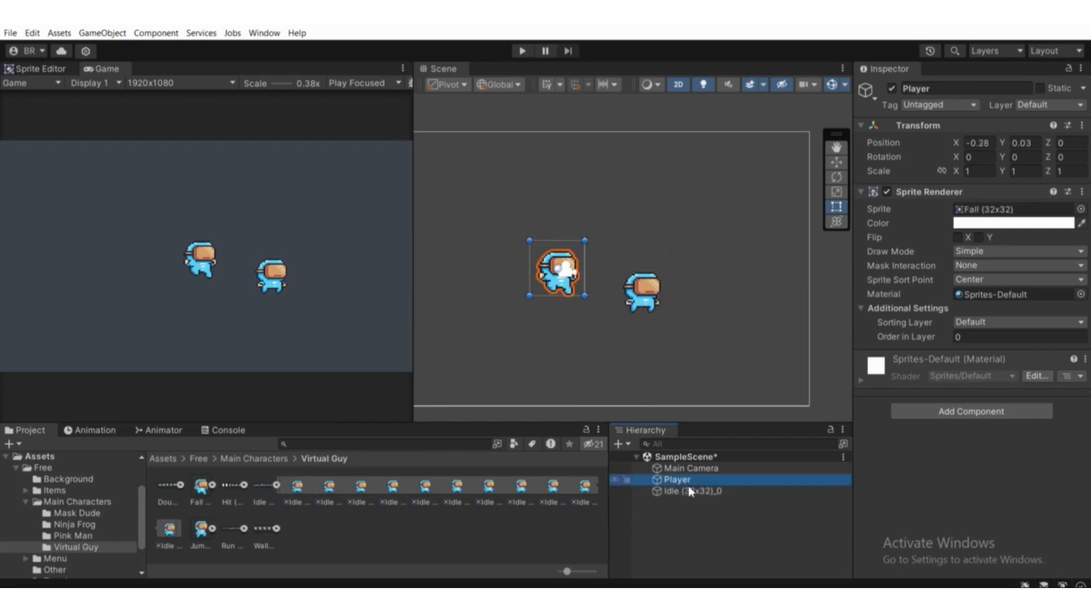
pyautogui.click(738, 491)
pyautogui.press('Delete')
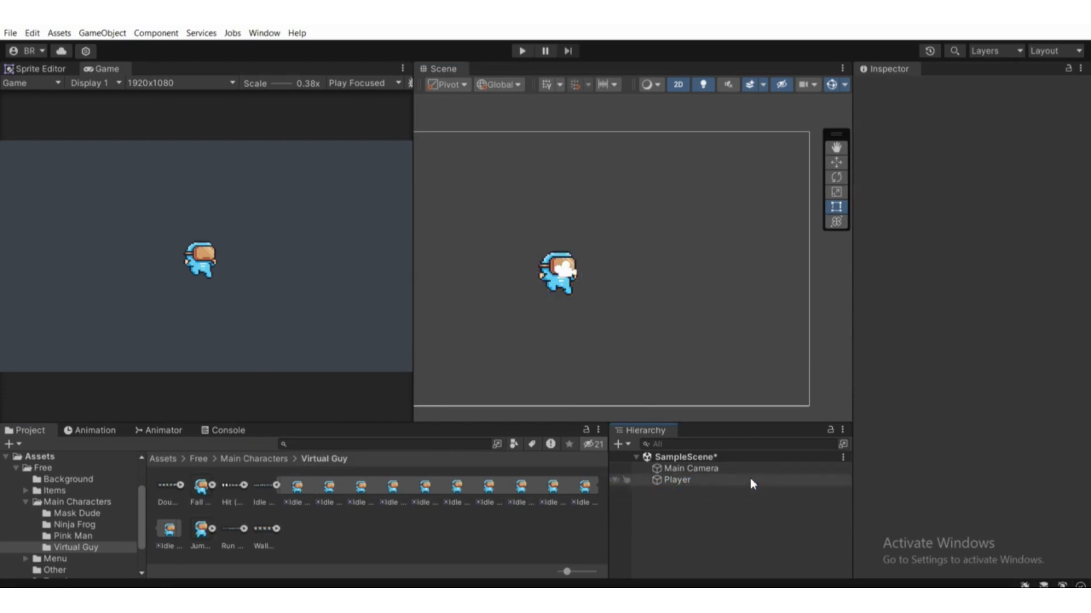
# - Assign the first idle frame, Idle (32x32)_0, as the sprite of the Player's Sprite Renderer
pyautogui.click(693, 483)
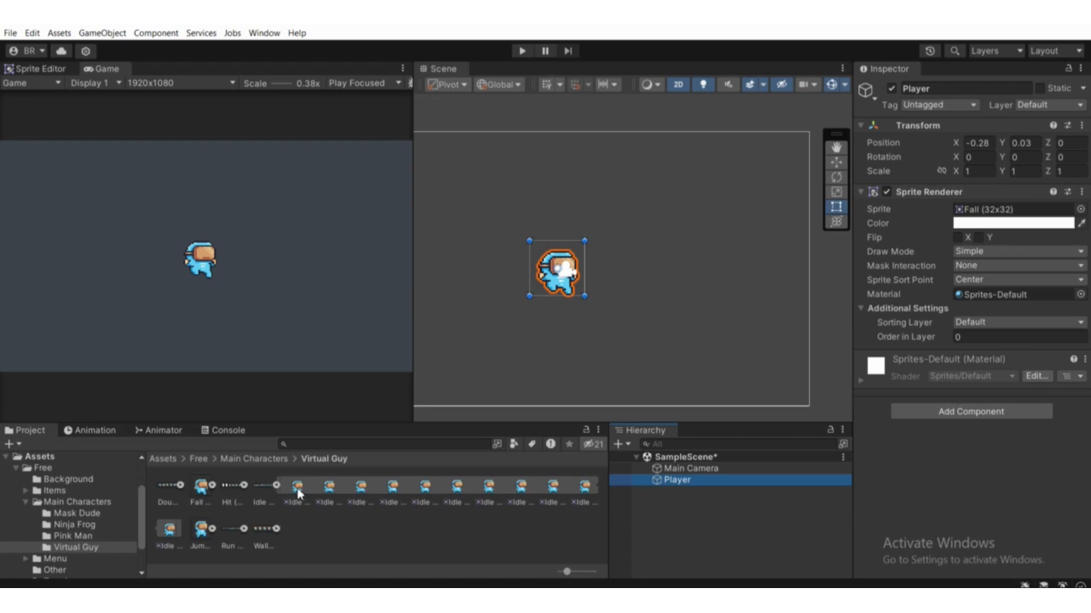
pyautogui.moveTo(297, 492); pyautogui.dragTo(1014, 216)
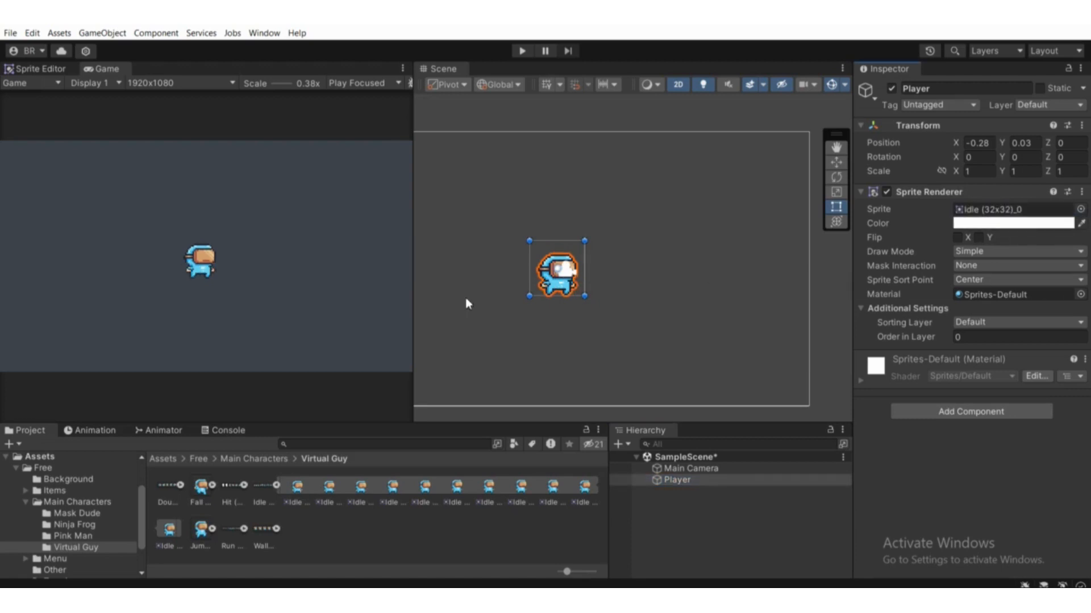
pyautogui.scroll(-3, 537, 288)
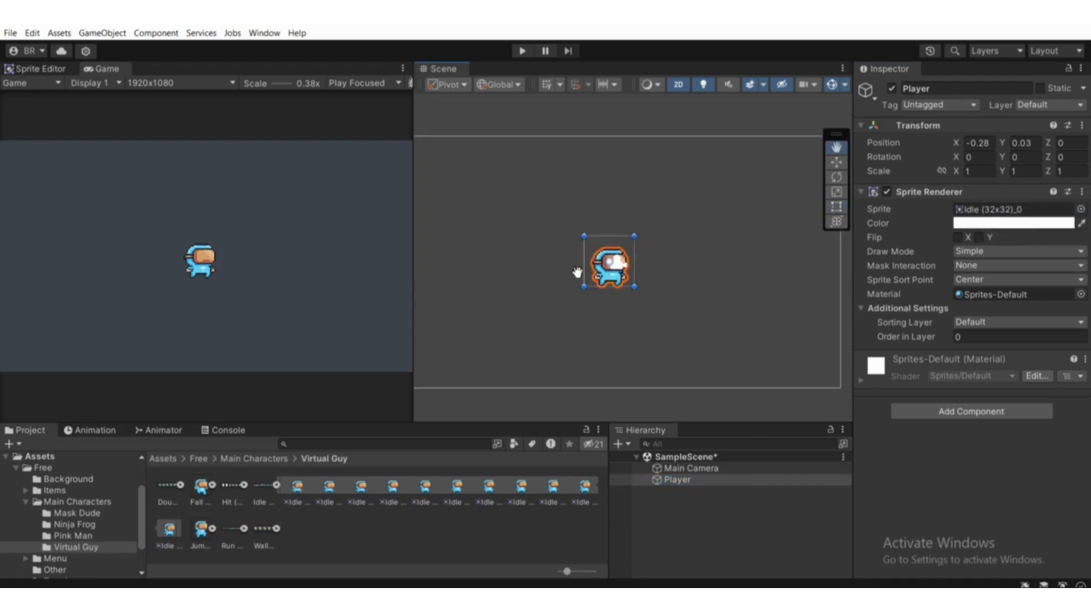
pyautogui.scroll(4, 540, 278)
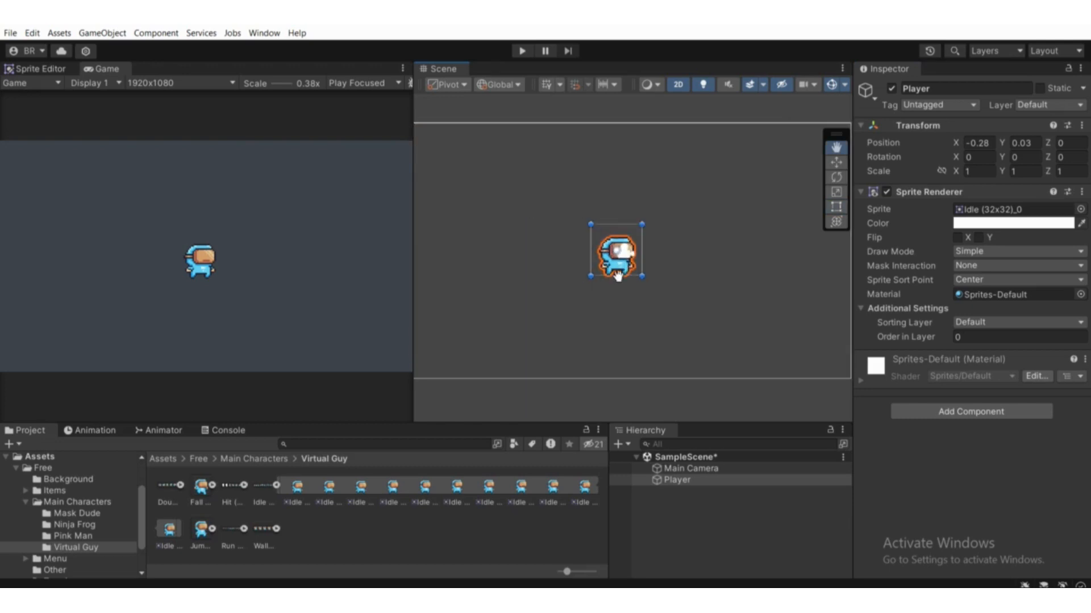
# - Keep the Player selected and widen the Scene view until the whole camera frame fits inside it
pyautogui.click(694, 511)
pyautogui.click(687, 481)
pyautogui.scroll(-2, 616, 333)
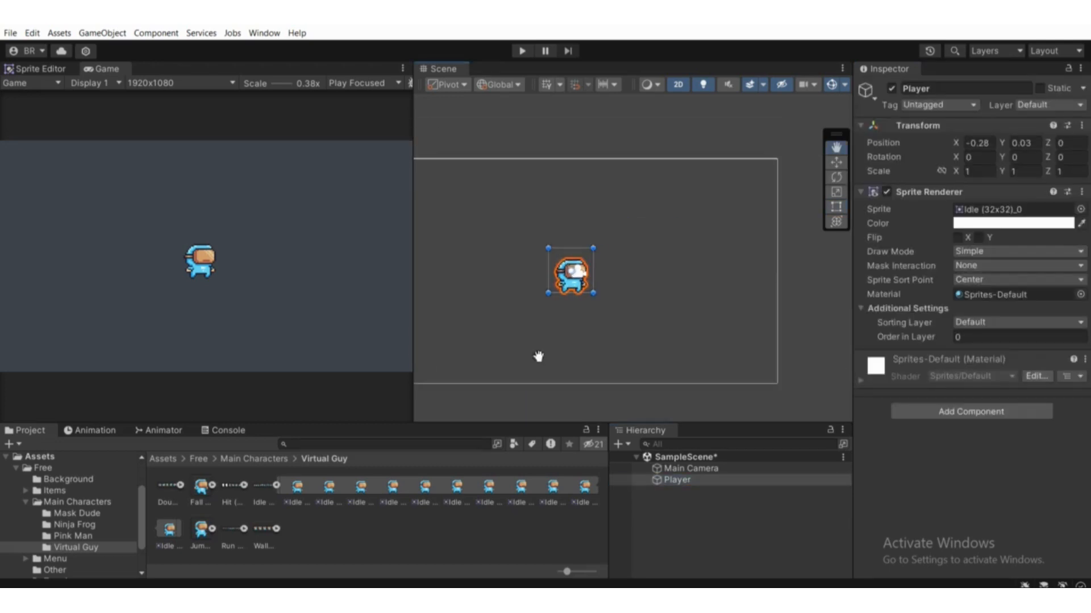
pyautogui.scroll(2, 536, 280)
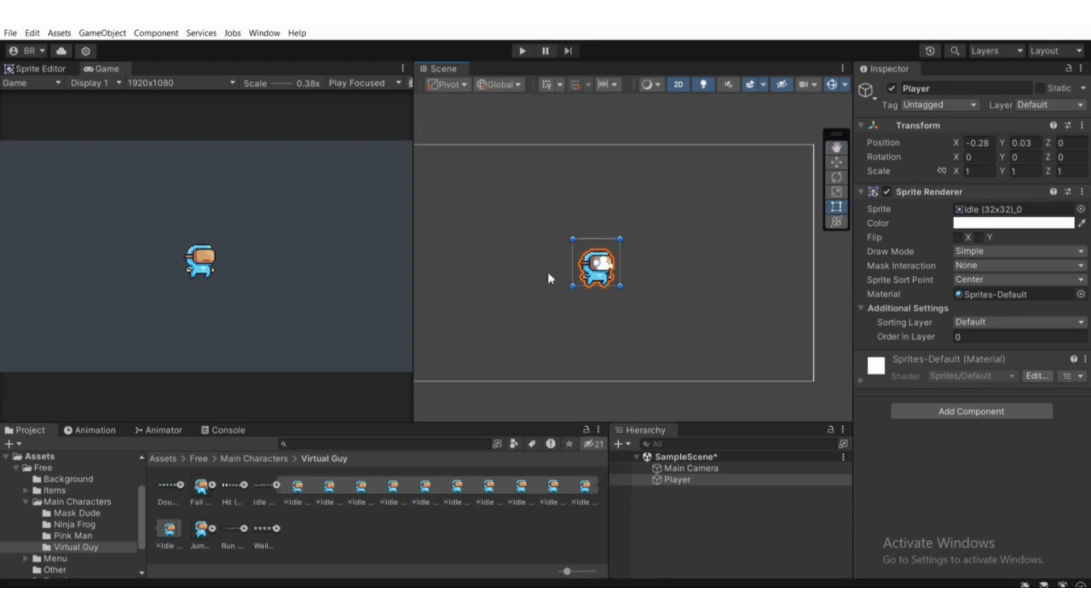
pyautogui.moveTo(417, 252); pyautogui.dragTo(373, 248)
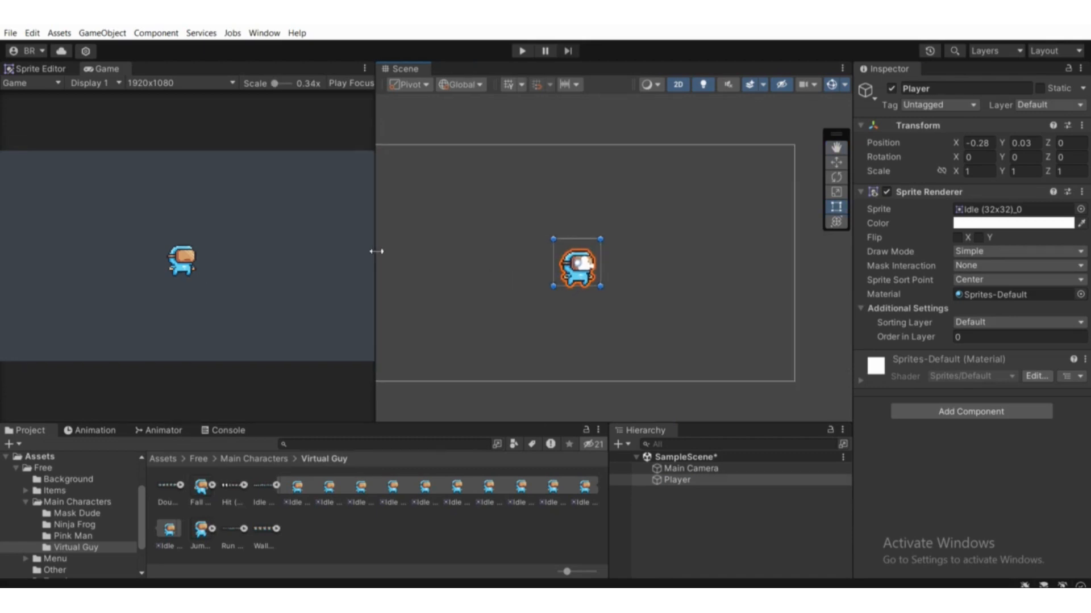
pyautogui.moveTo(547, 289); pyautogui.dragTo(529, 256, button='middle')
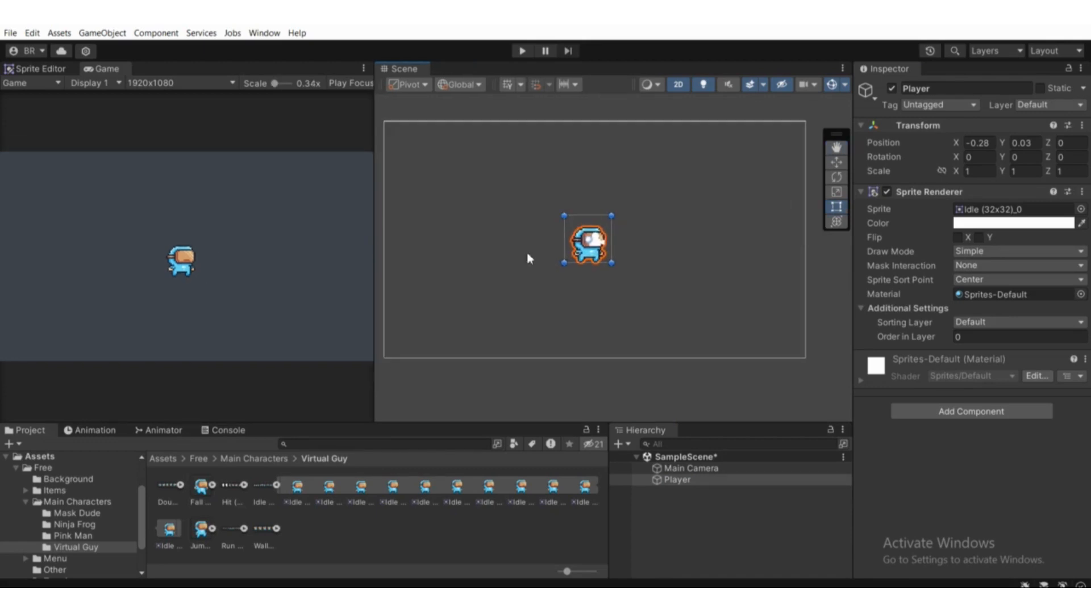
# - Collapse the Player's Sprite Renderer settings and add a Rigidbody 2D component to the Player
pyautogui.click(928, 191)
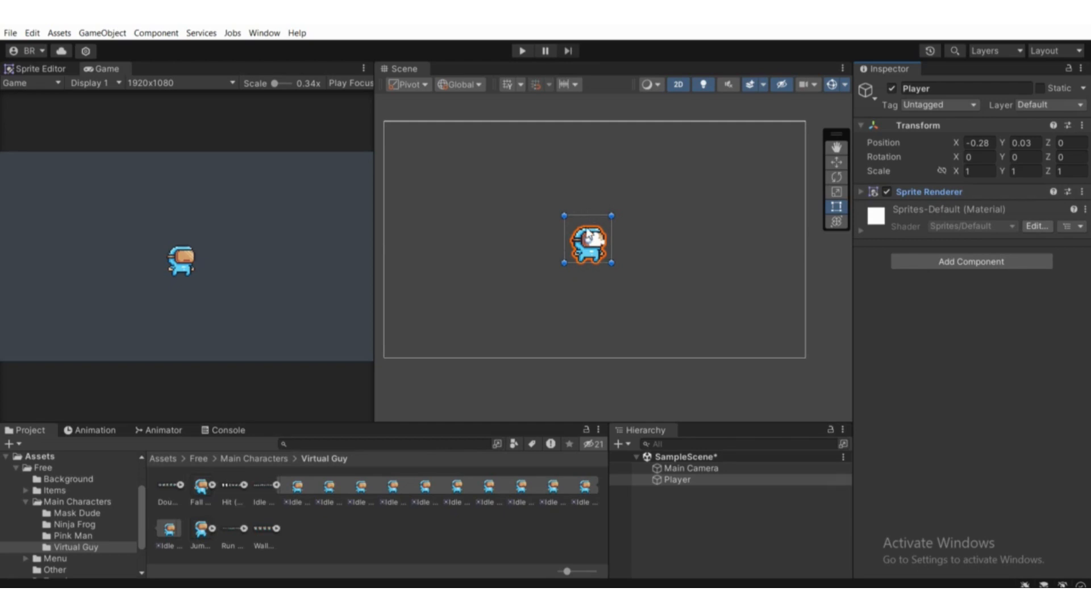
pyautogui.scroll(-1, 587, 271)
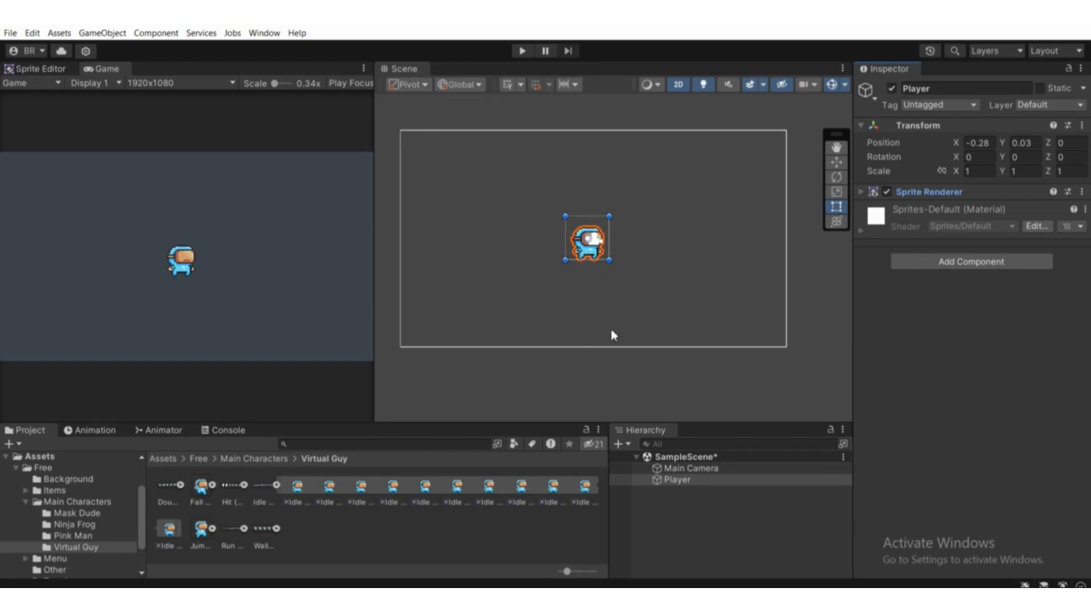
pyautogui.click(923, 262)
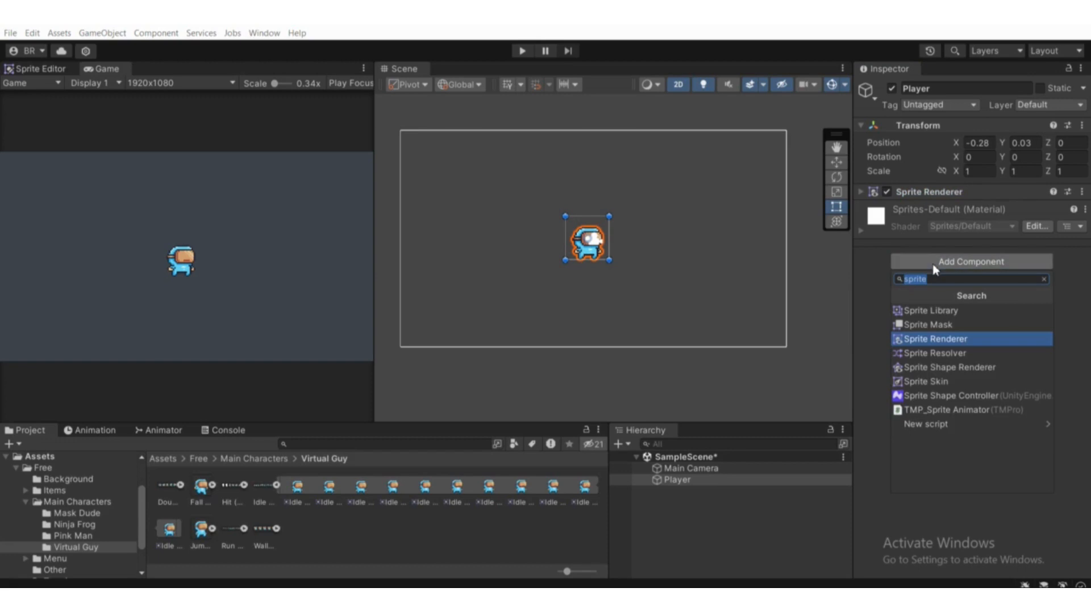
pyautogui.write('Rigi')
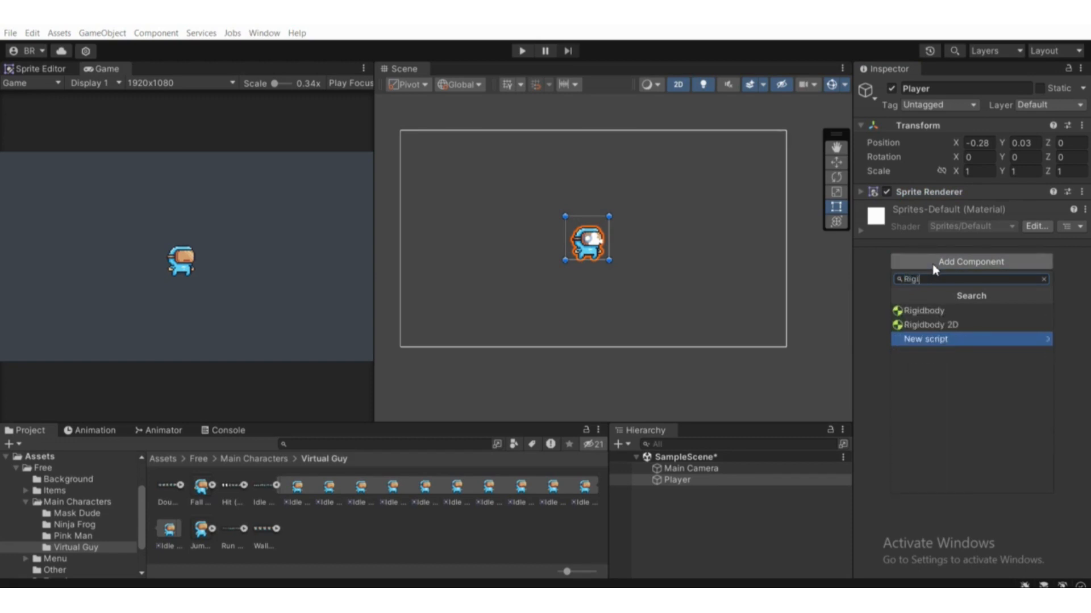
pyautogui.click(930, 325)
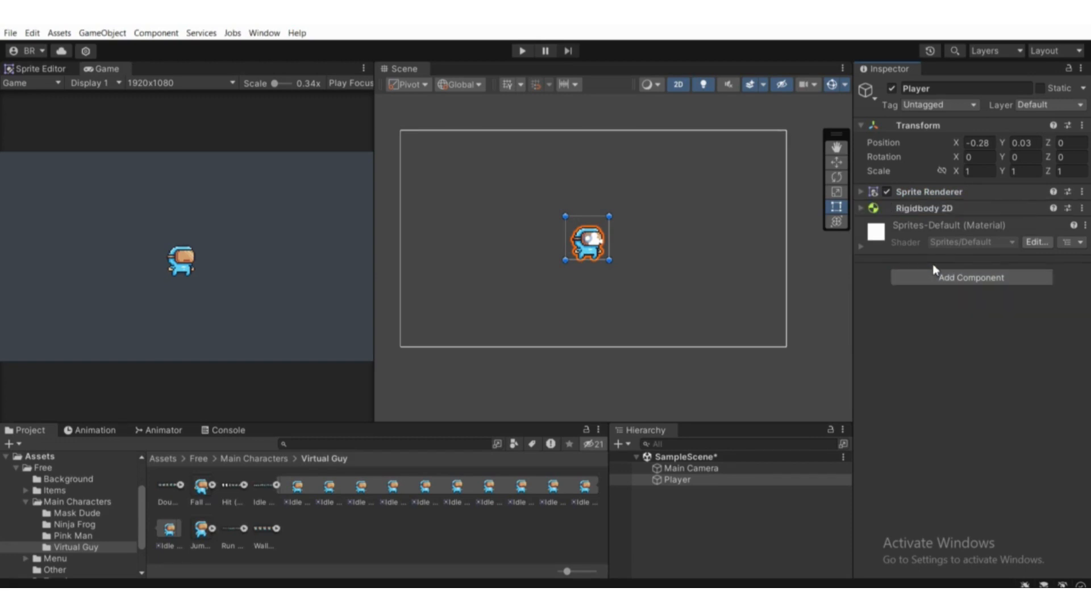
# - Expand the Player's Rigidbody 2D component and review its properties, including Body Type and Gravity Scale
pyautogui.click(960, 209)
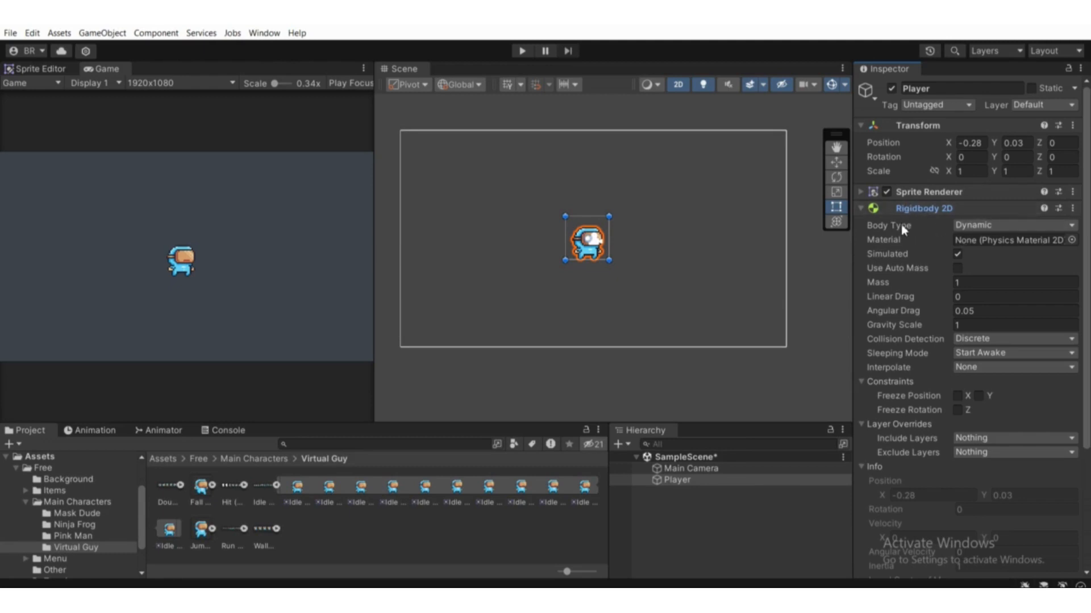
pyautogui.scroll(-2, 908, 216)
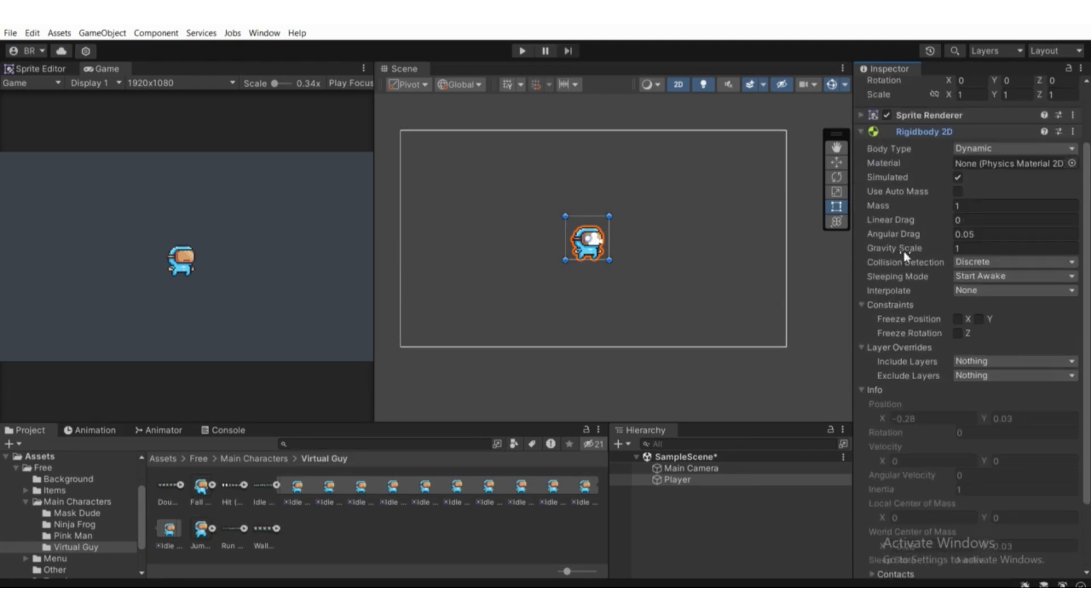
pyautogui.click(957, 249)
pyautogui.scroll(-1, 701, 260)
# - Run the scene in Play mode to test how gravity acts on the Player, and stop it
pyautogui.click(522, 51)
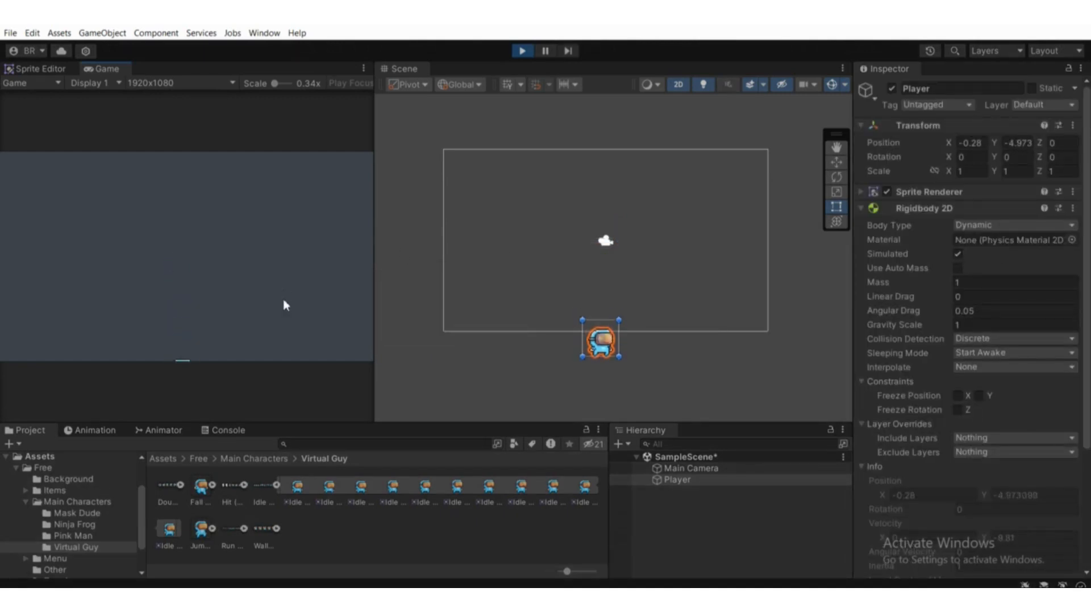
pyautogui.click(522, 51)
pyautogui.scroll(-3, 594, 292)
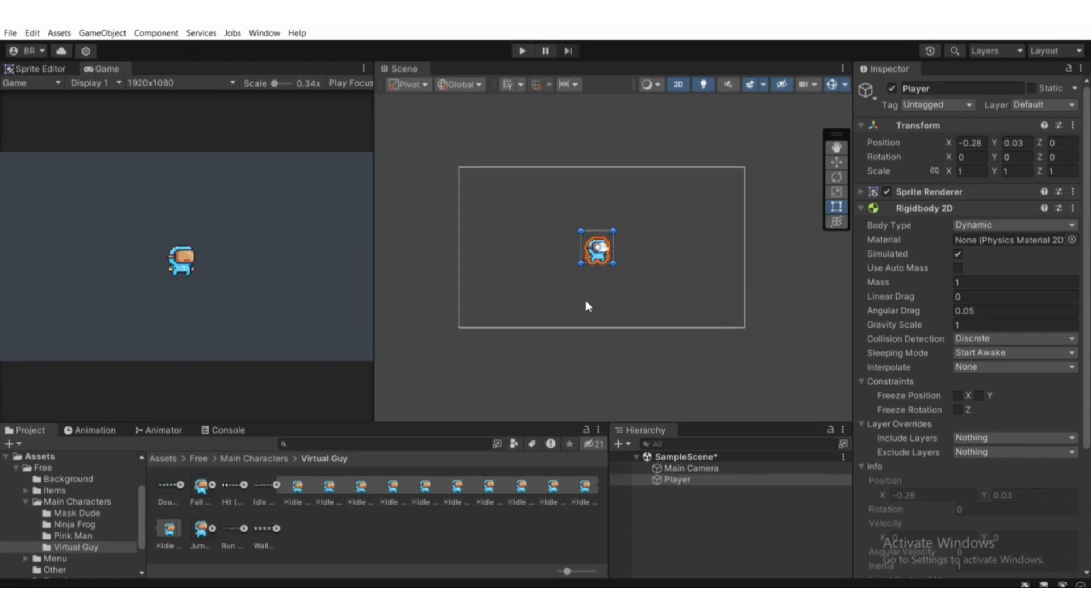
pyautogui.moveTo(585, 301); pyautogui.dragTo(572, 316, button='middle')
pyautogui.scroll(2, 576, 301)
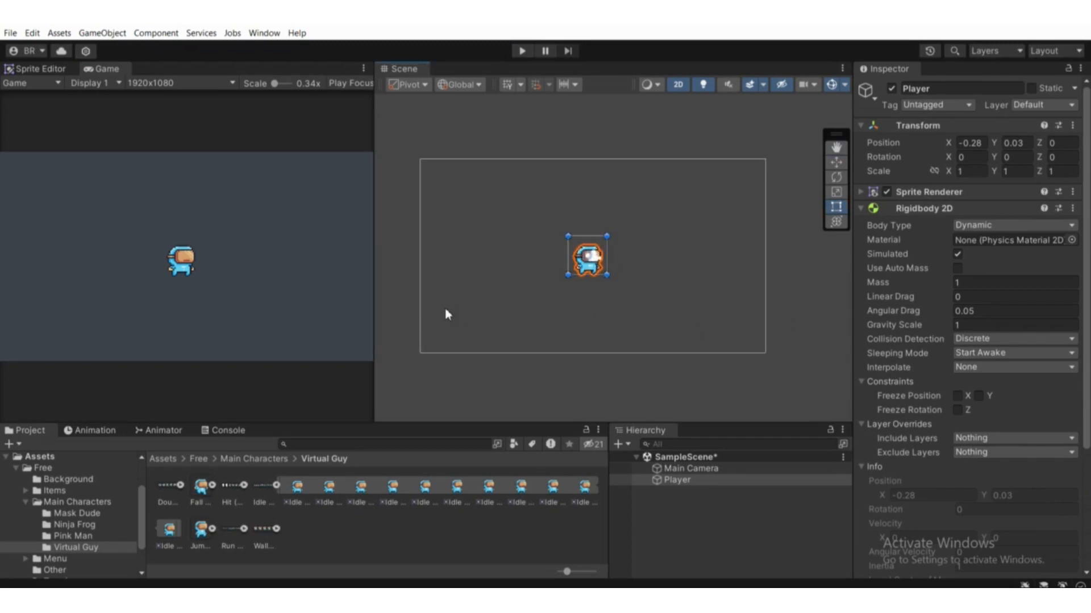
pyautogui.scroll(-2, 613, 319)
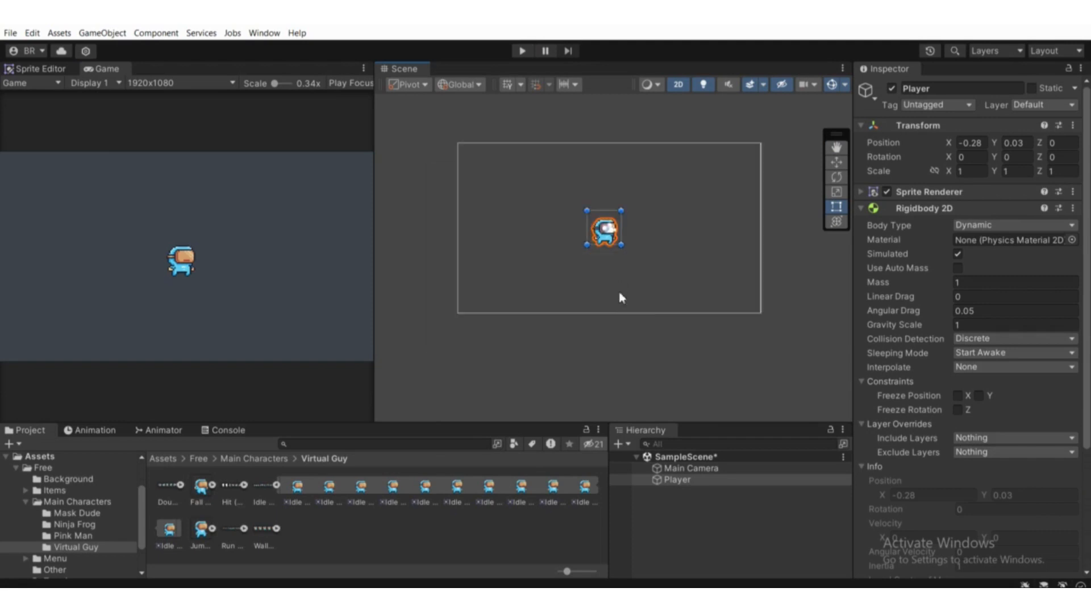
# - Deselect the Player and create a 2D Square sprite object at the root of SampleScene
pyautogui.click(647, 307)
pyautogui.scroll(1, 648, 306)
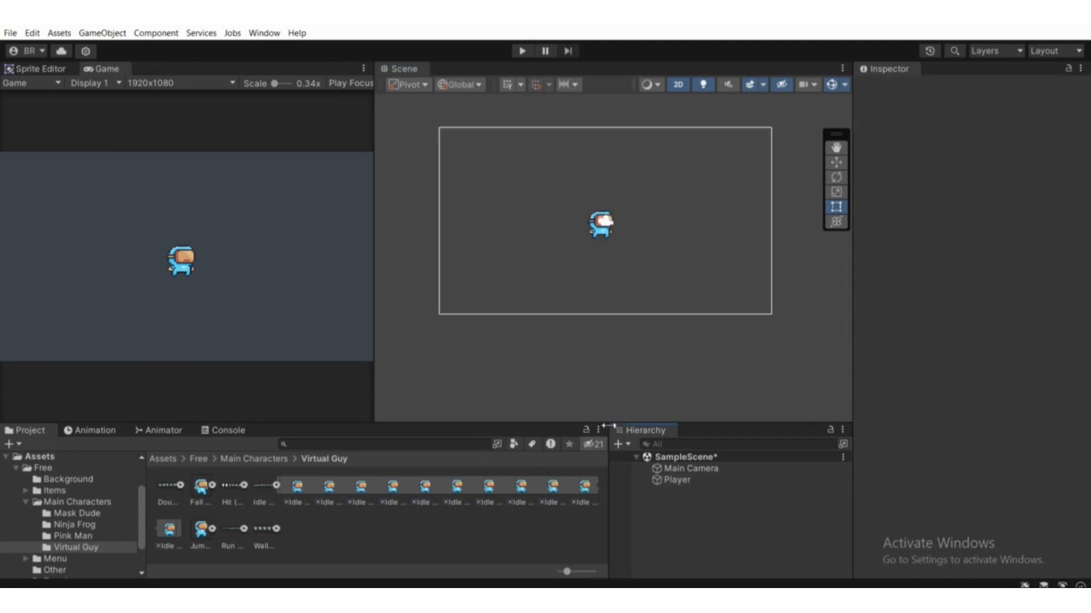
pyautogui.rightClick(681, 518)
pyautogui.moveTo(714, 382)
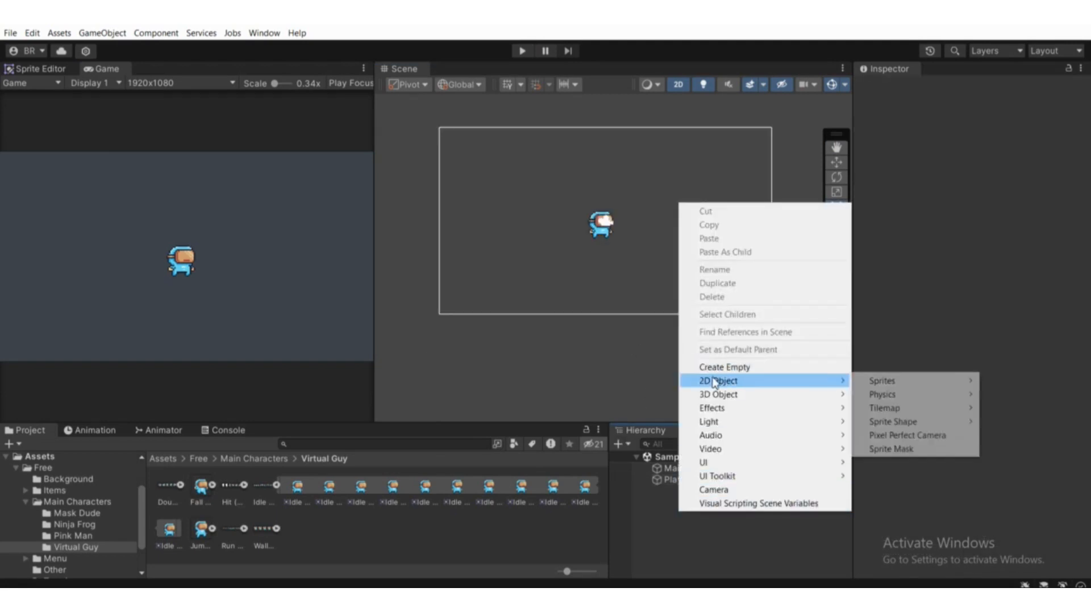
pyautogui.moveTo(916, 383)
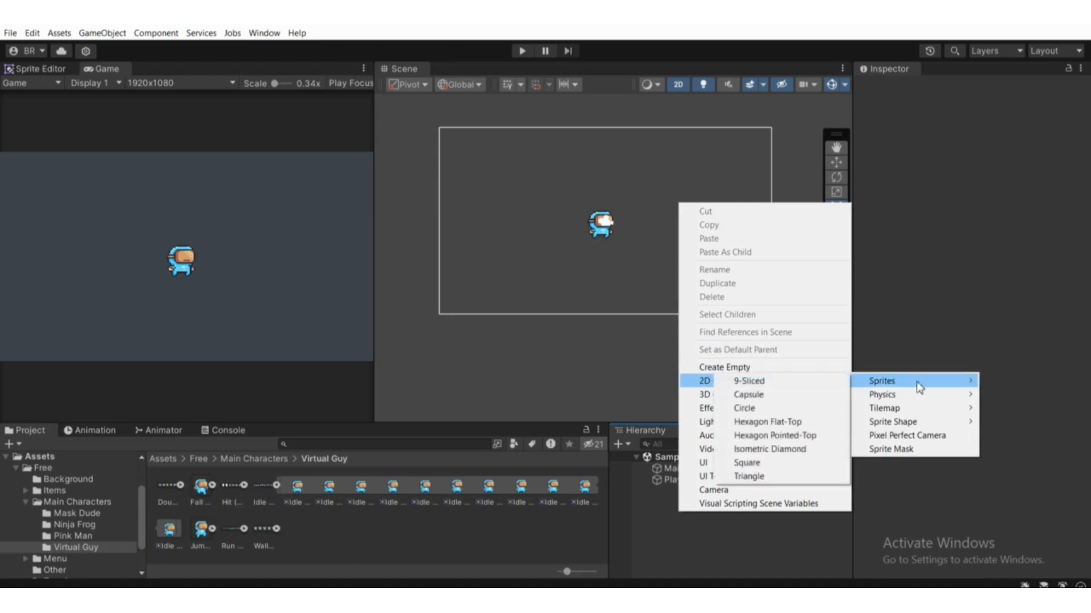
pyautogui.click(748, 463)
pyautogui.scroll(-2, 562, 304)
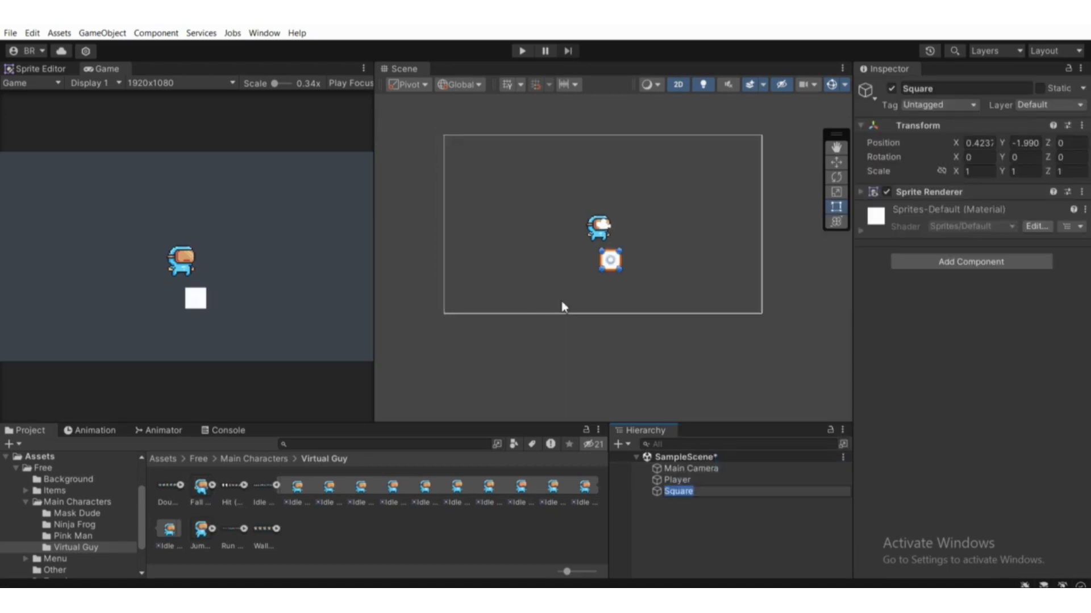
# - Stretch the Square into a platform scaled about 10.55 by 1.26 and place it below the Player at about X 0.08, Y -3.21
pyautogui.scroll(3, 545, 352)
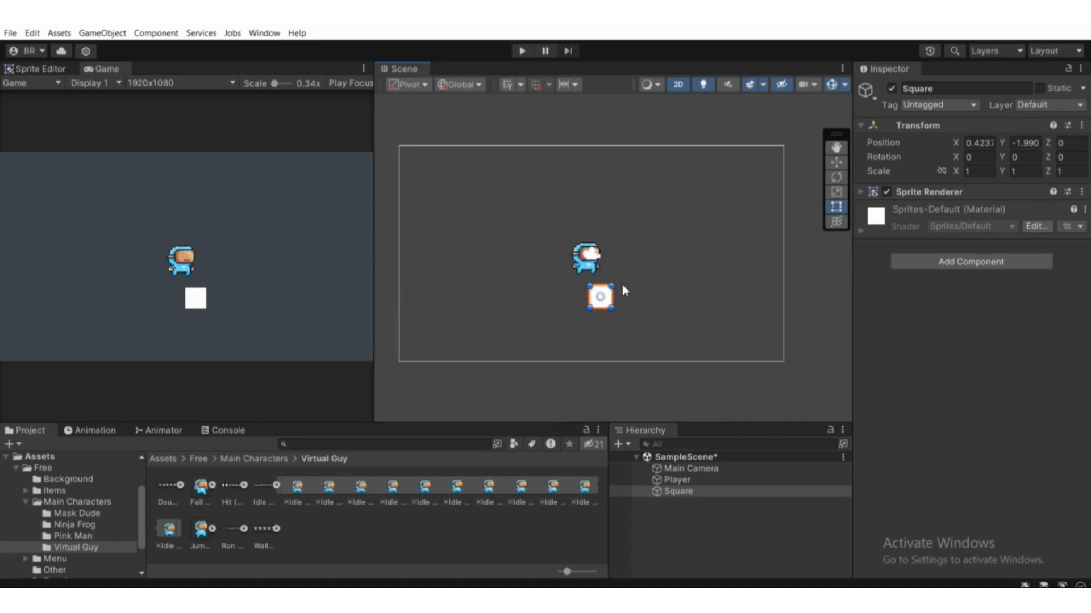
pyautogui.moveTo(612, 291); pyautogui.dragTo(810, 279)
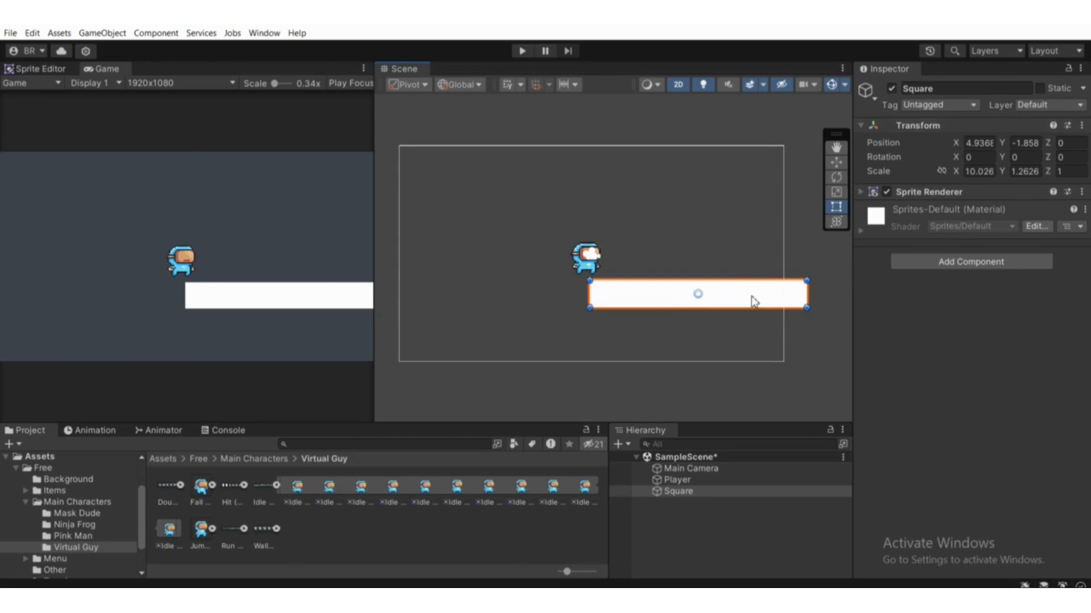
pyautogui.moveTo(752, 301); pyautogui.dragTo(703, 327)
pyautogui.scroll(-1, 637, 337)
pyautogui.scroll(1, 632, 326)
pyautogui.moveTo(633, 329); pyautogui.dragTo(633, 328)
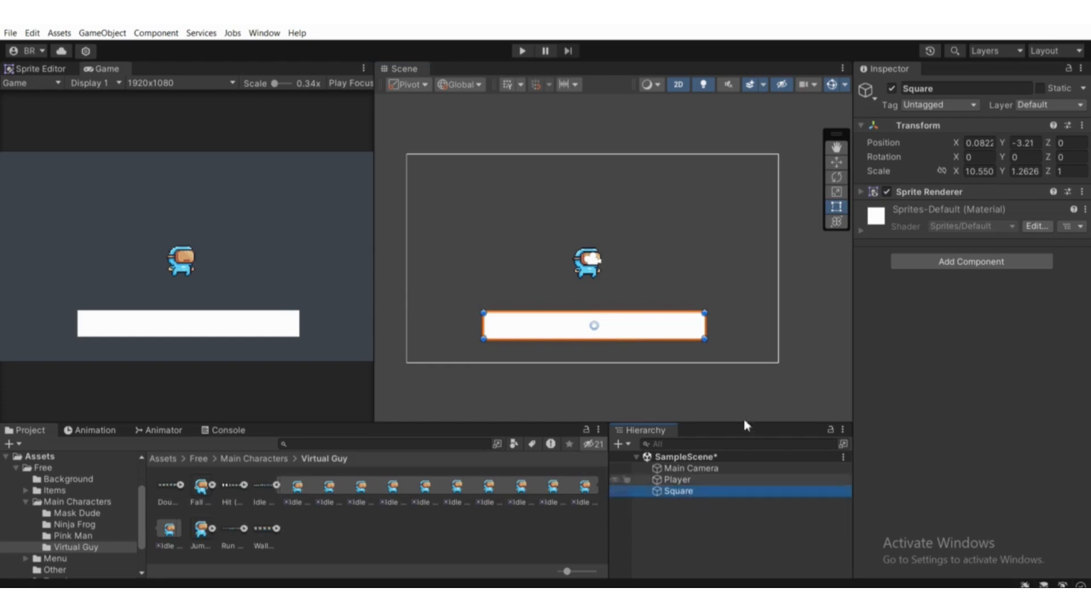
# - Rename the Square game object to Ground
pyautogui.click(941, 89)
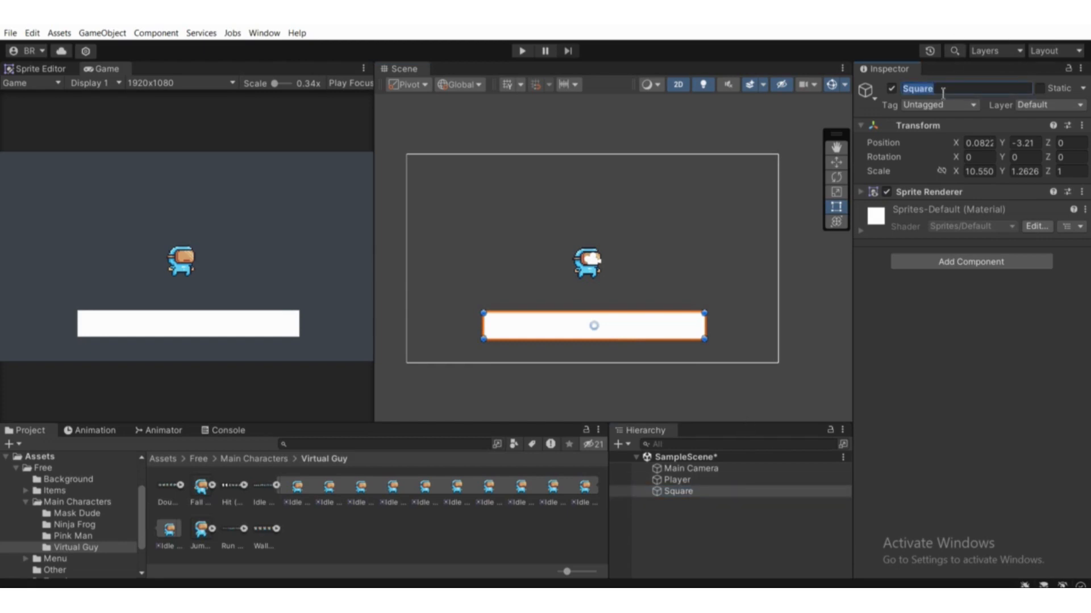
pyautogui.write('Ground')
pyautogui.press('Return')
# - Move the Ground platform slightly, to about X -0.05, Y -3.18
pyautogui.scroll(2, 611, 292)
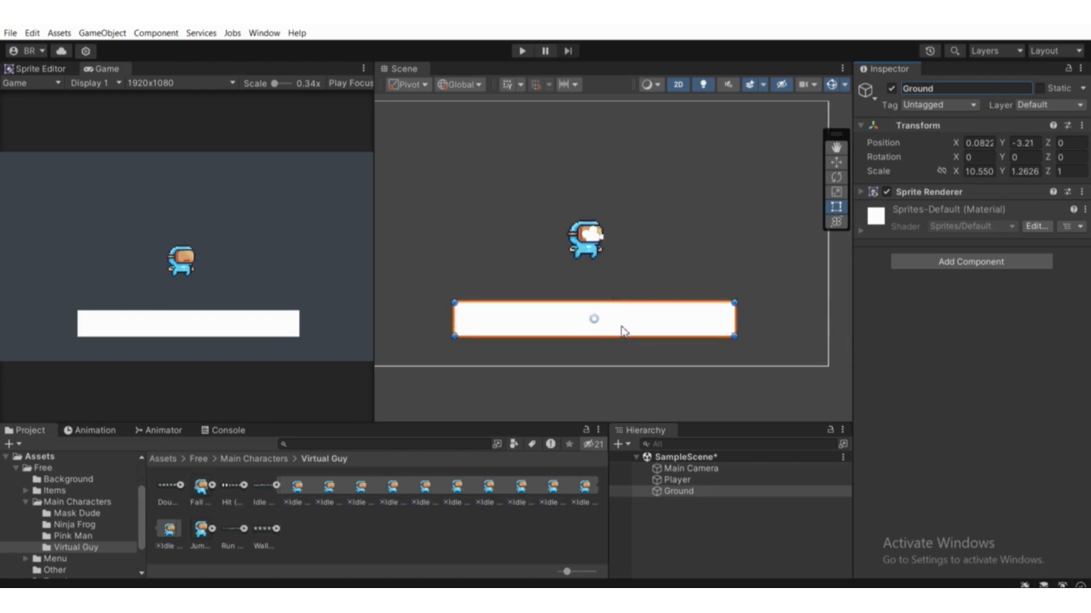
pyautogui.moveTo(623, 331); pyautogui.dragTo(613, 312)
pyautogui.scroll(-2, 614, 312)
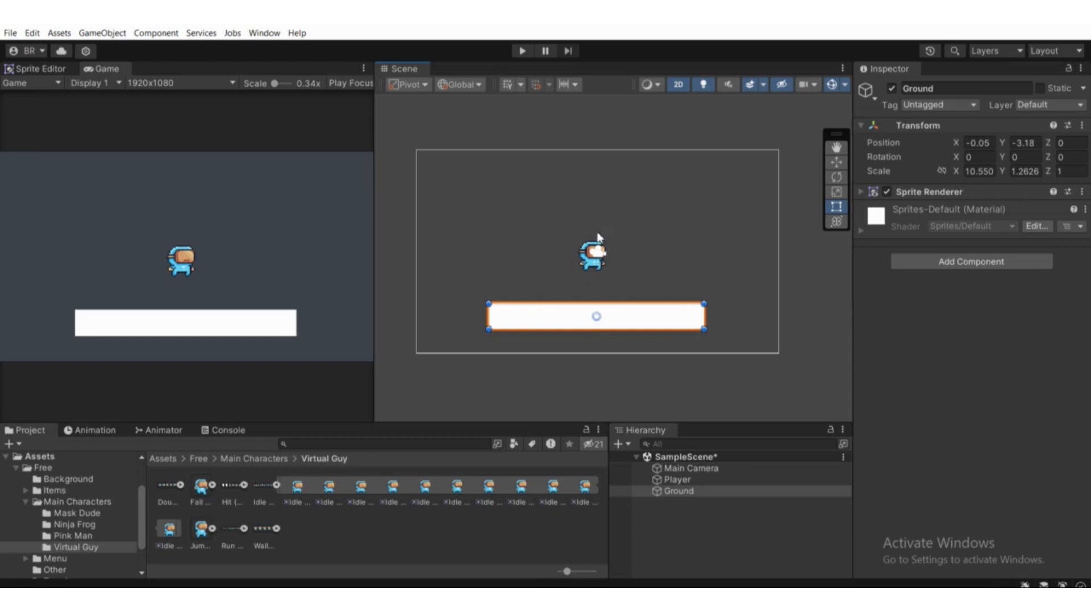
# - Run the scene in Play mode to test whether the Player lands on the Ground, and stop it
pyautogui.scroll(-1, 659, 295)
pyautogui.moveTo(660, 296); pyautogui.dragTo(683, 292, button='middle')
pyautogui.scroll(1, 686, 293)
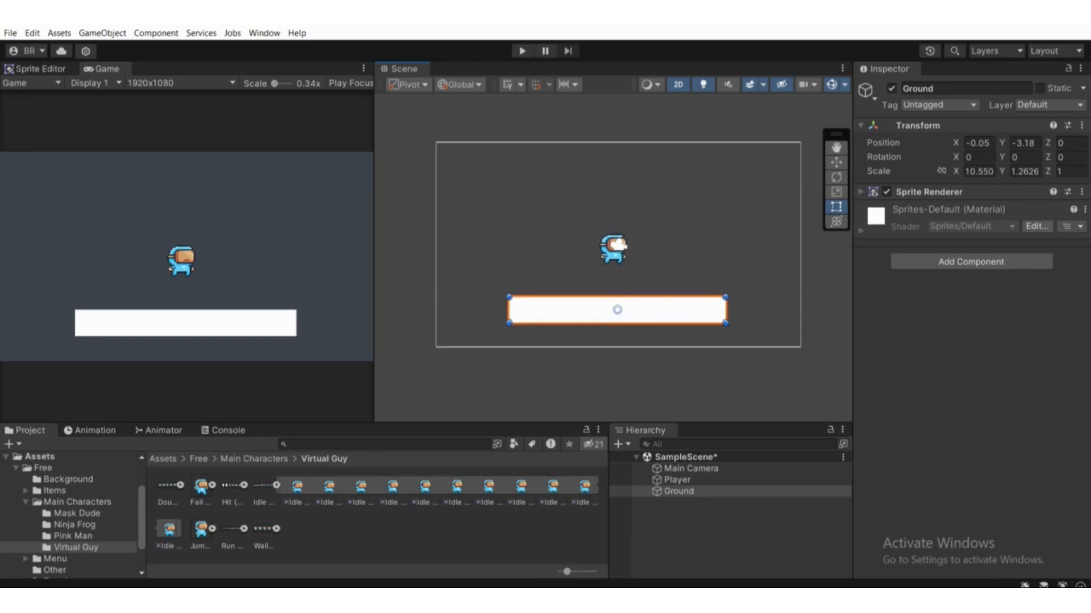
pyautogui.click(522, 51)
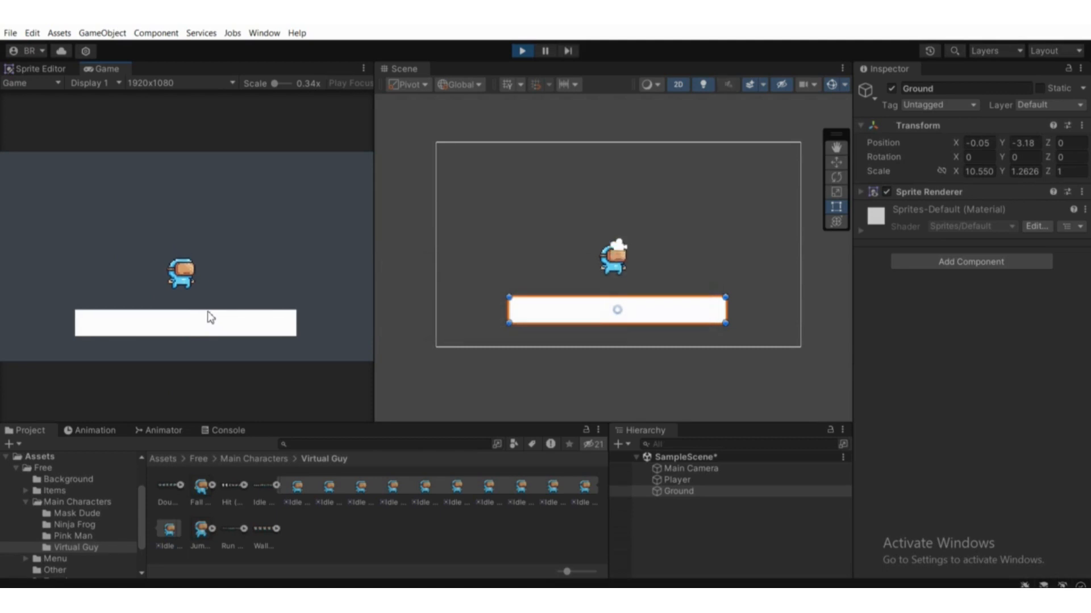
pyautogui.click(521, 51)
# - Select the Ground object and add a Box Collider 2D component to it
pyautogui.scroll(1, 623, 338)
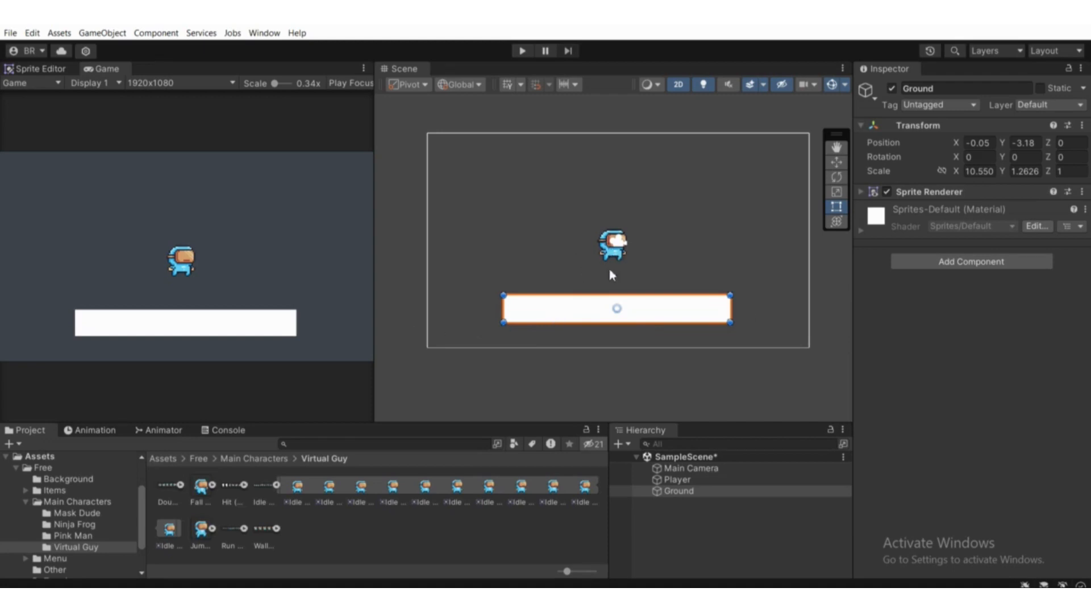
pyautogui.click(704, 537)
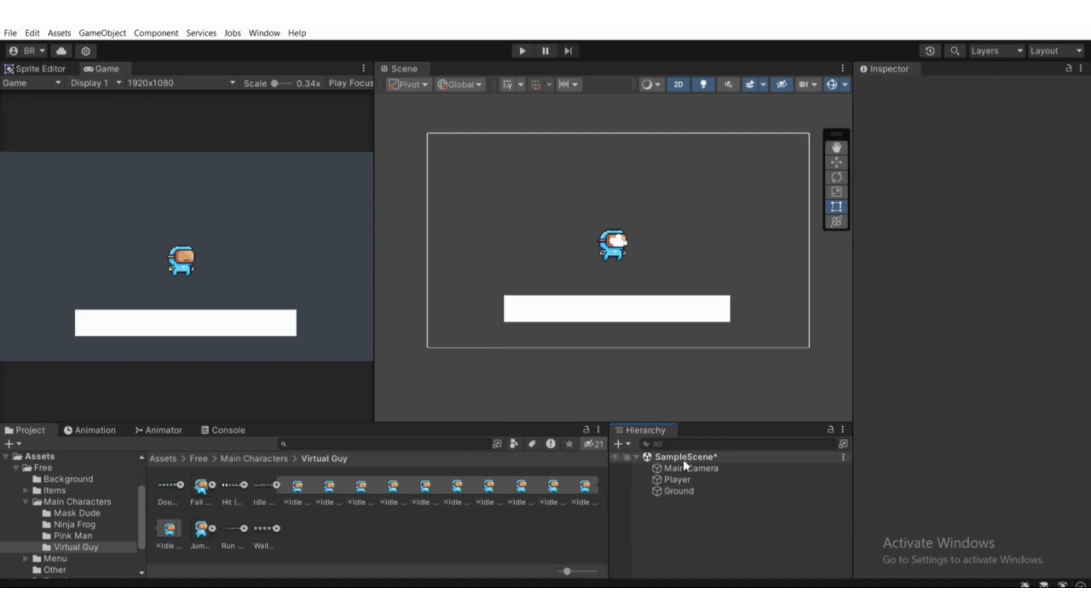
pyautogui.click(677, 493)
pyautogui.click(955, 264)
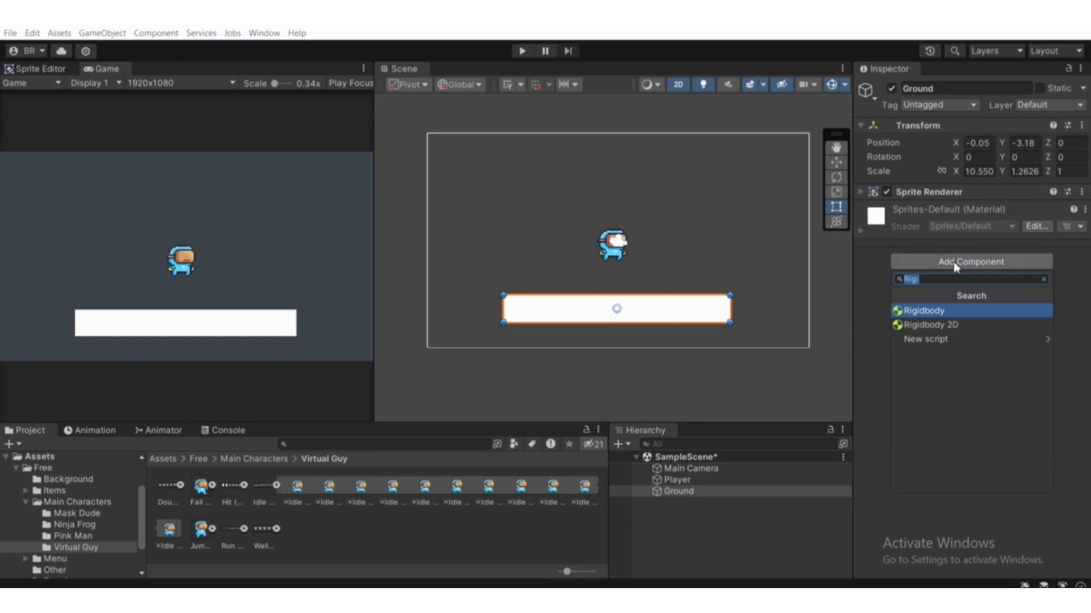
pyautogui.write('Box')
pyautogui.press('Down')
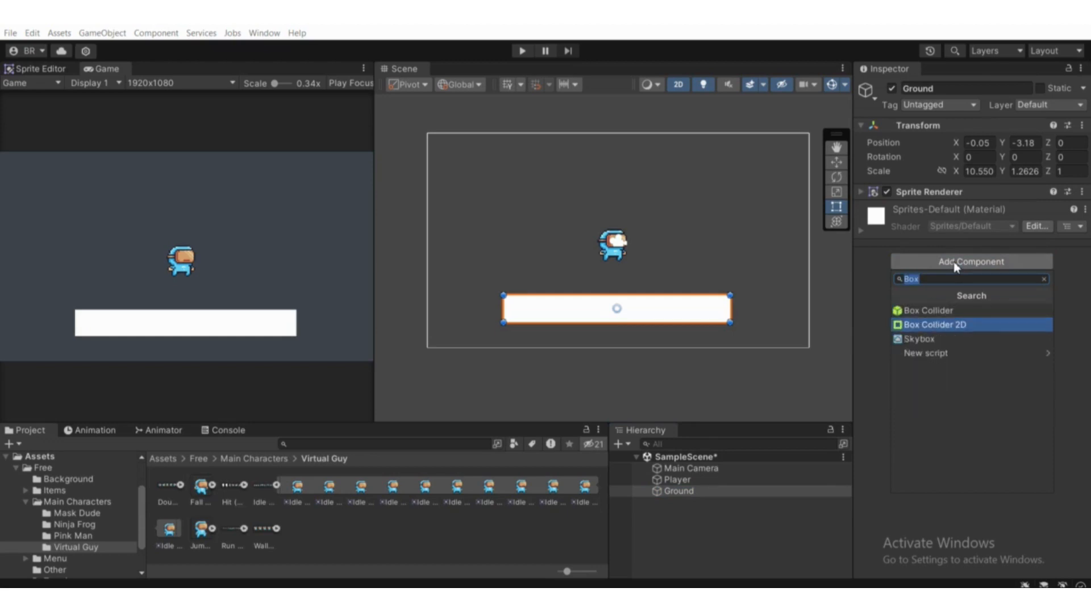
pyautogui.press('Return')
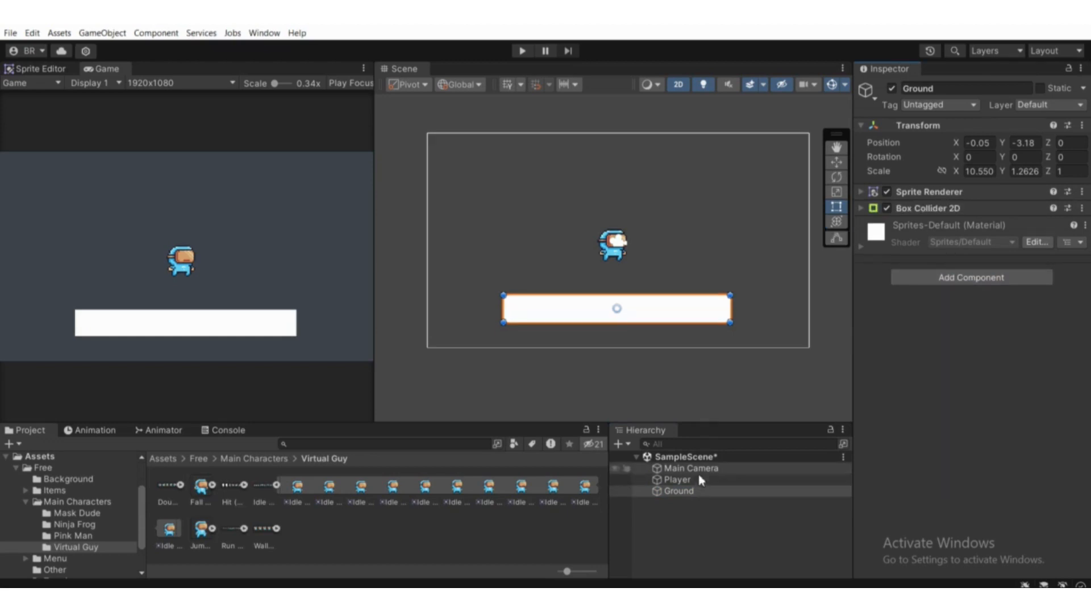
# - Select the Player, collapse its Rigidbody 2D settings and add a Box Collider 2D component to it
pyautogui.click(702, 478)
pyautogui.scroll(2, 621, 248)
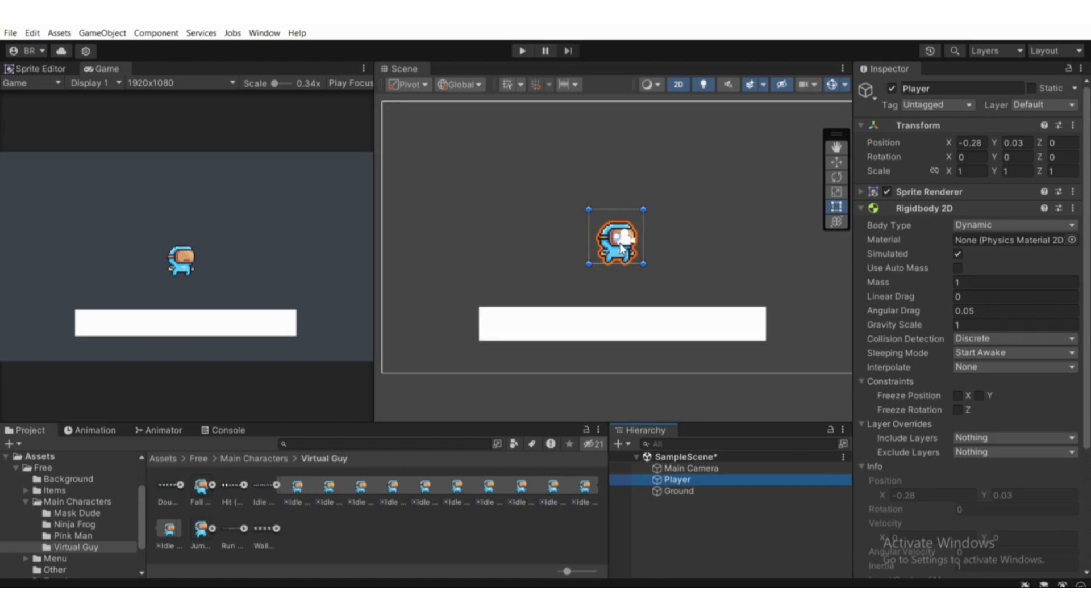
pyautogui.scroll(1, 620, 248)
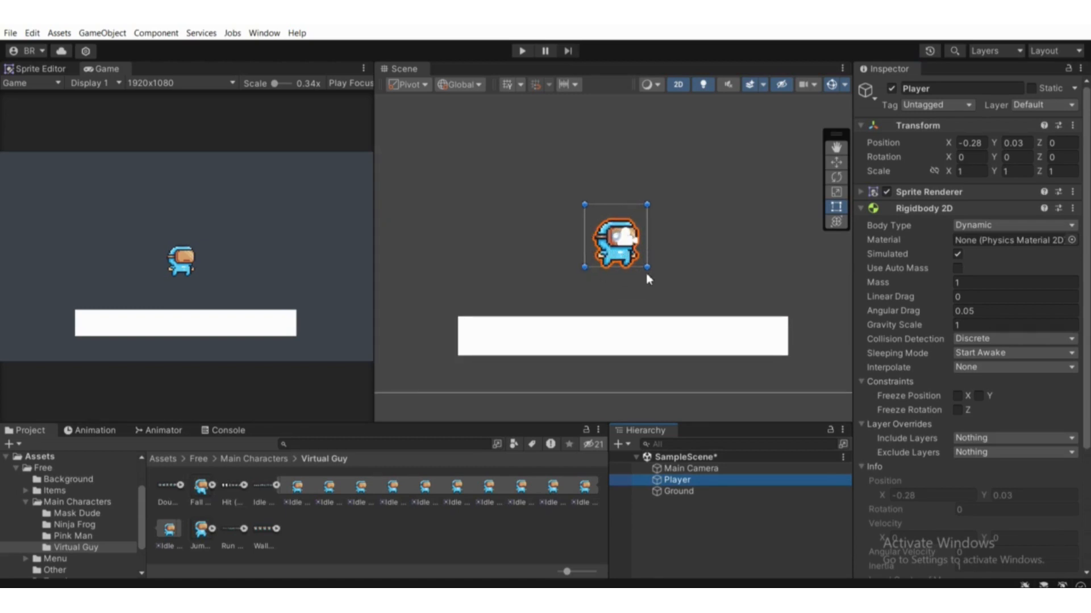
pyautogui.scroll(-1, 591, 208)
pyautogui.click(614, 235)
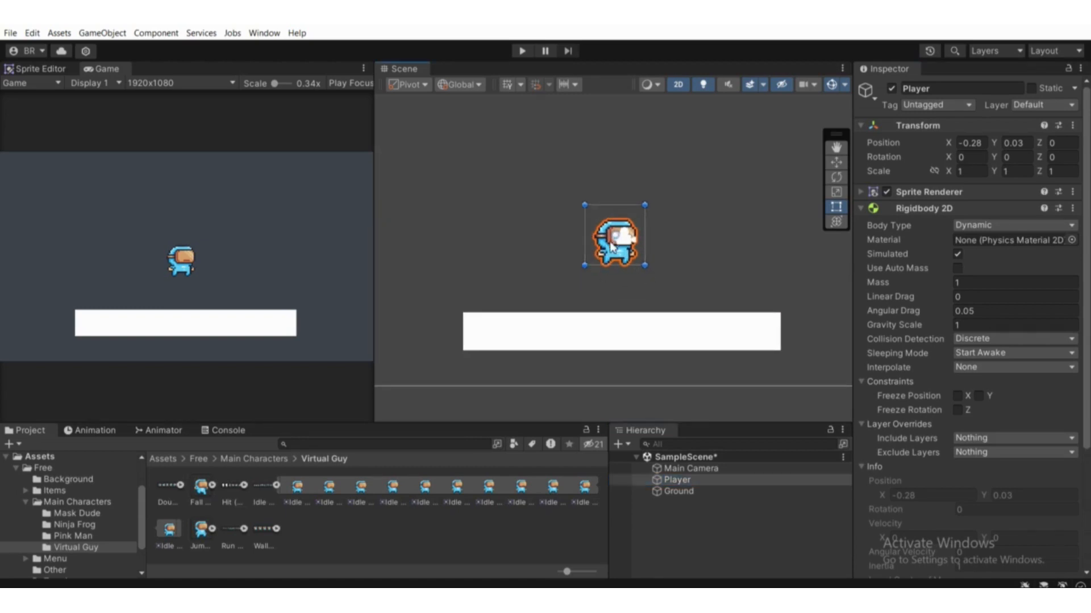
pyautogui.scroll(-1, 607, 242)
pyautogui.click(931, 208)
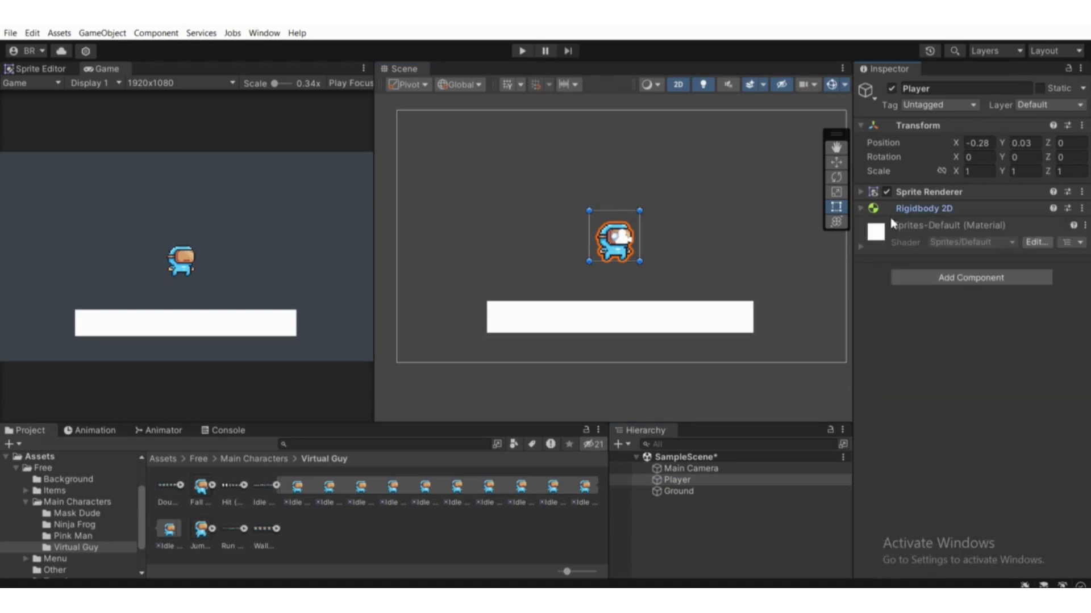
pyautogui.click(940, 278)
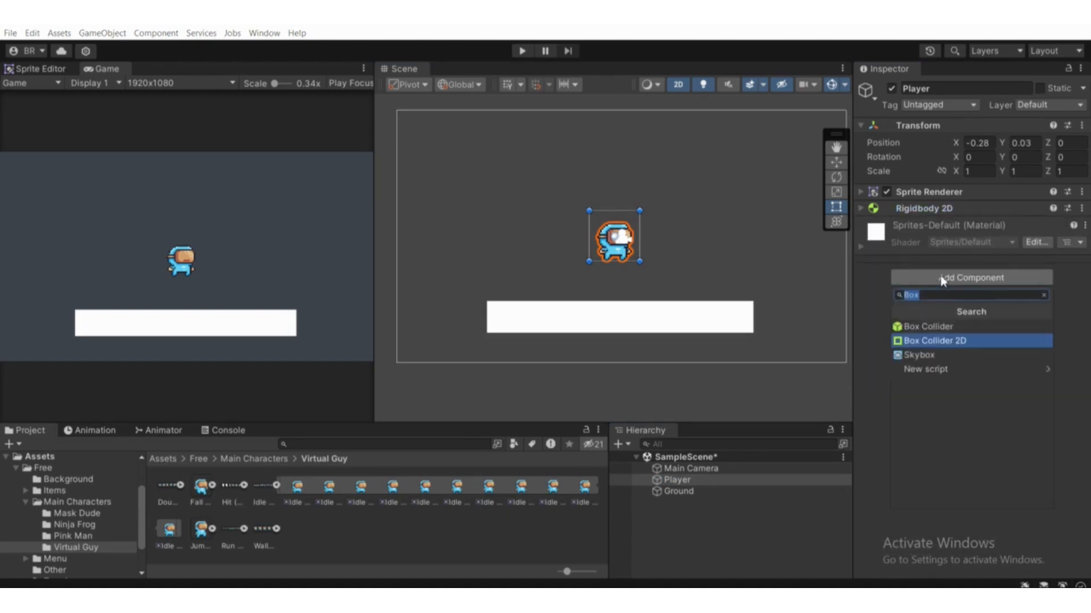
pyautogui.write('Bo')
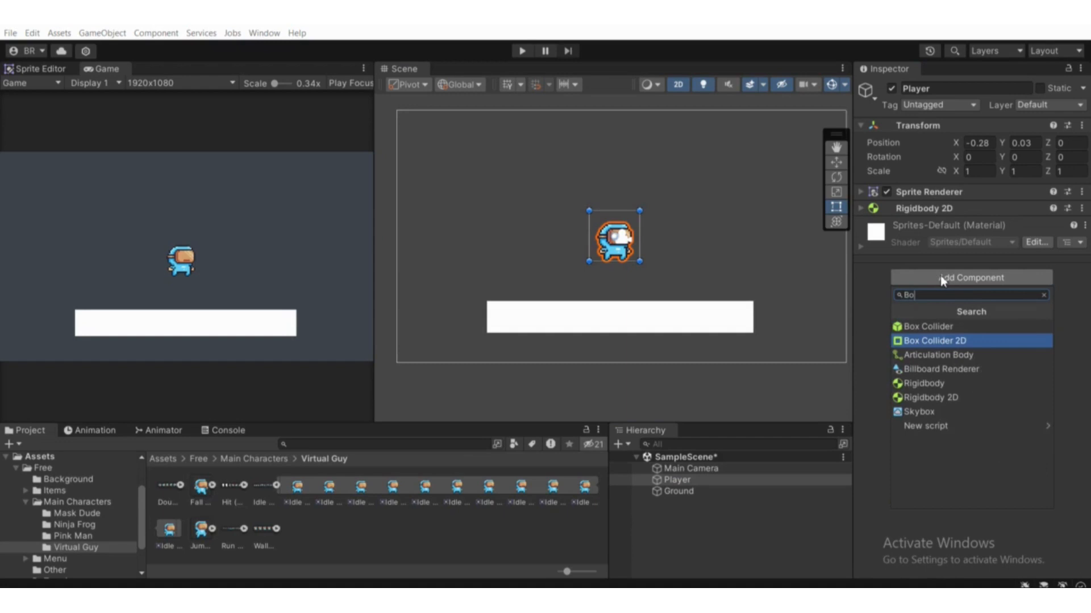
pyautogui.write('x')
pyautogui.press('Return')
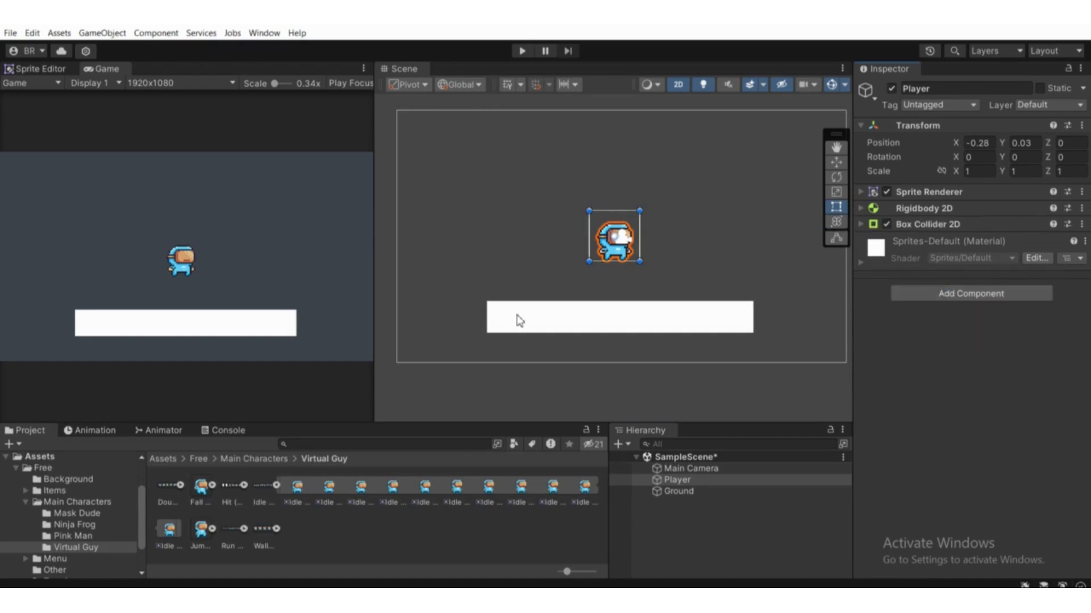
# - Fit the Player's Box Collider 2D to the sprite, with offset about 0.05, -0.25 and size about 1.28 by 1.50, and collapse its settings
pyautogui.scroll(1, 516, 316)
pyautogui.click(988, 225)
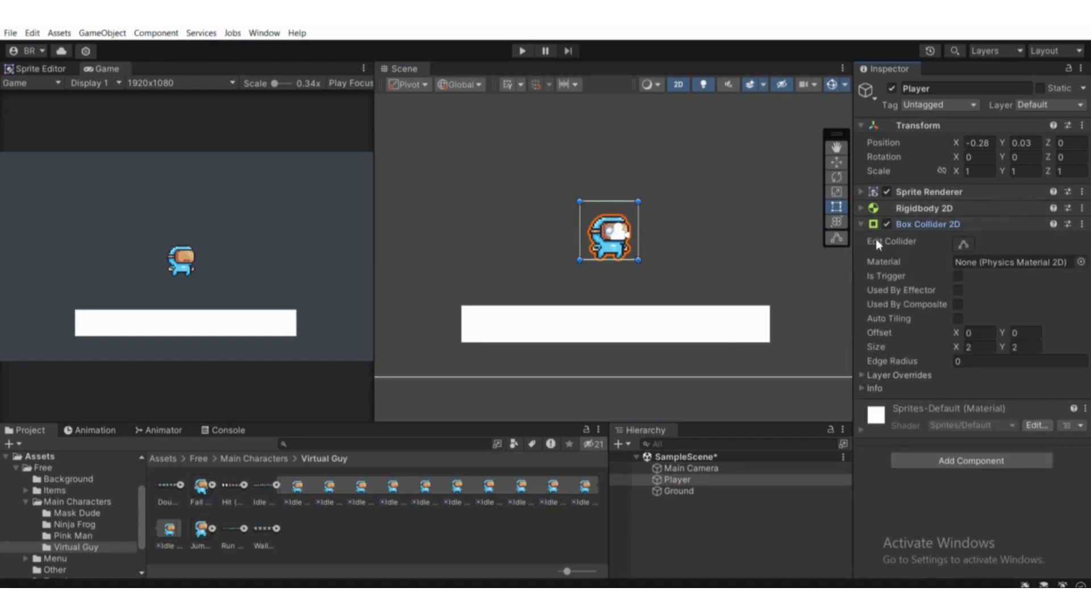
pyautogui.click(963, 244)
pyautogui.scroll(4, 636, 233)
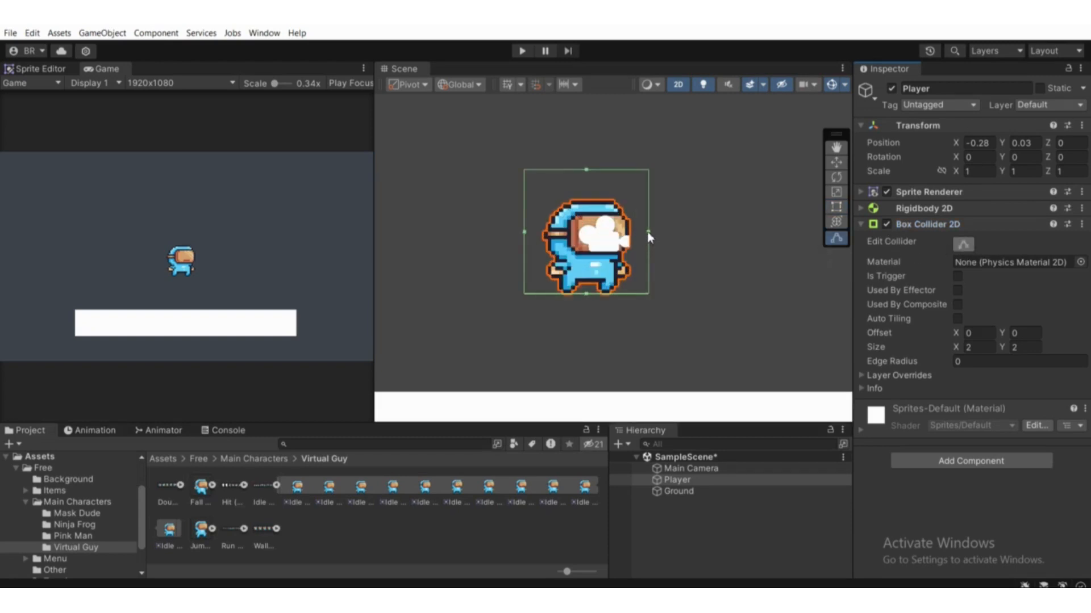
pyautogui.moveTo(649, 232); pyautogui.dragTo(629, 233)
pyautogui.moveTo(524, 233); pyautogui.dragTo(549, 235)
pyautogui.moveTo(589, 169); pyautogui.dragTo(588, 202)
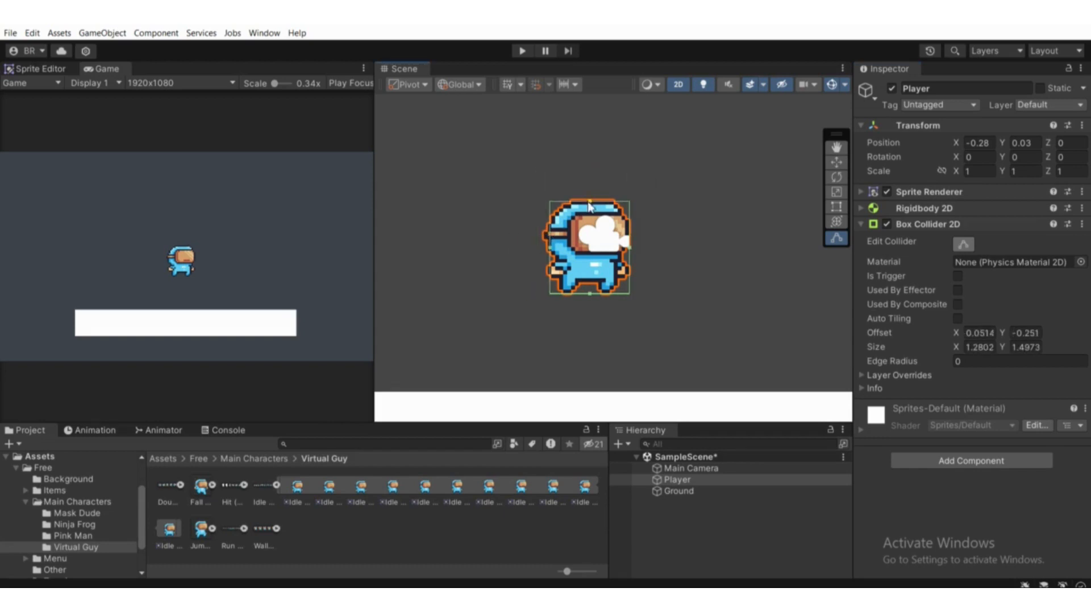
pyautogui.scroll(-3, 600, 269)
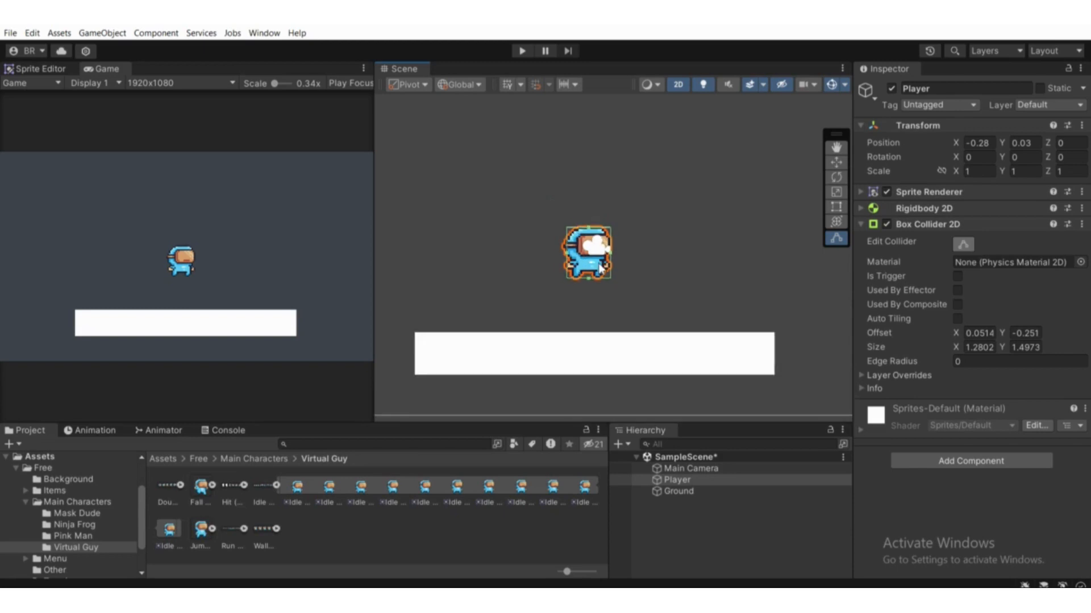
pyautogui.scroll(-2, 600, 268)
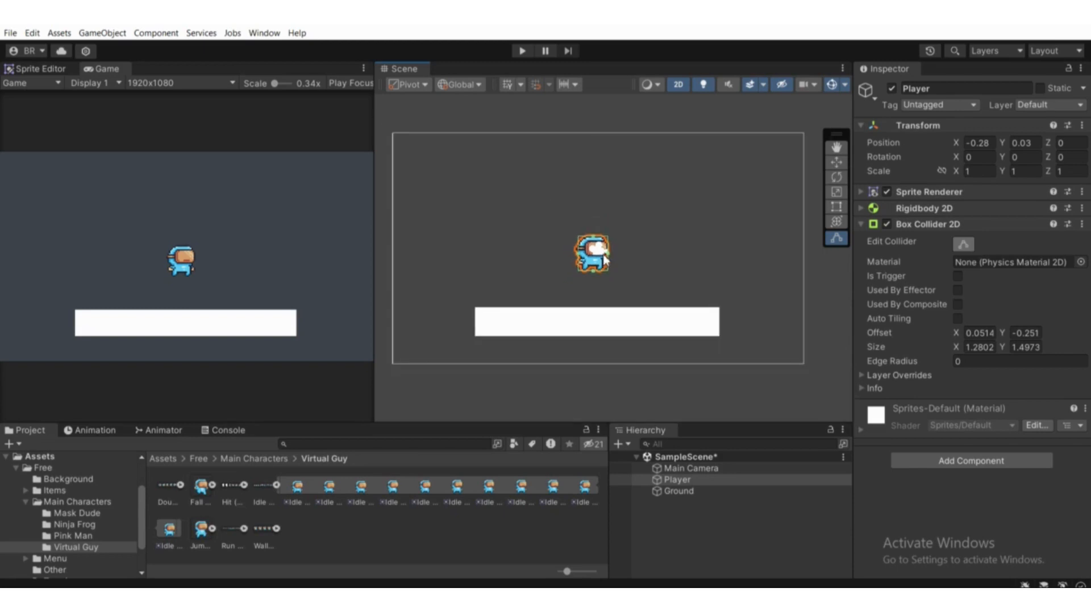
pyautogui.click(971, 245)
pyautogui.click(919, 227)
# - Run the scene to test the Player's landing with the fitted collider, and stop it
pyautogui.scroll(-2, 532, 374)
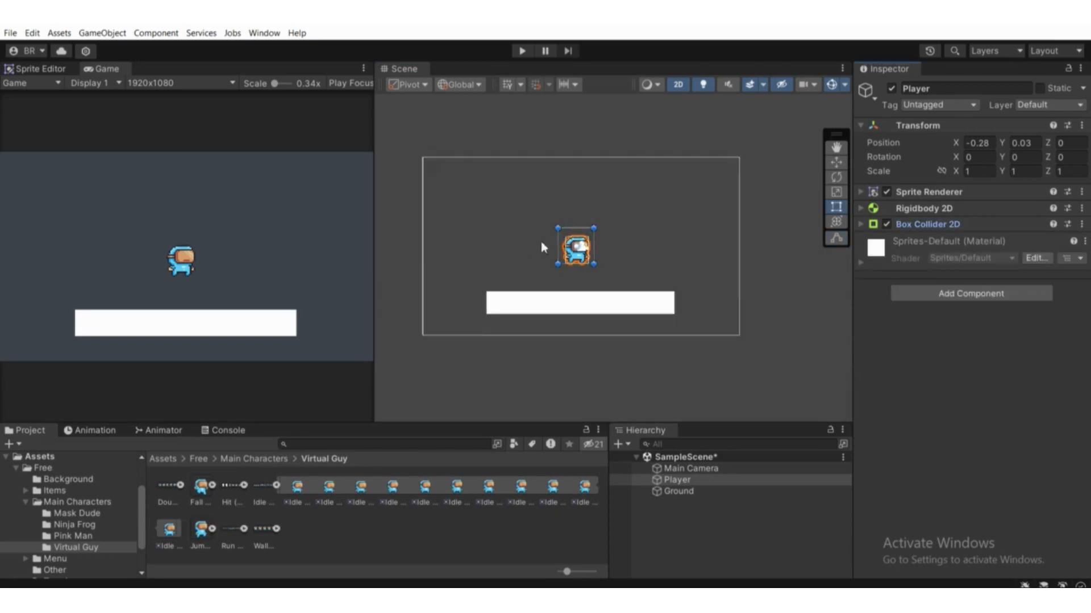
pyautogui.click(523, 53)
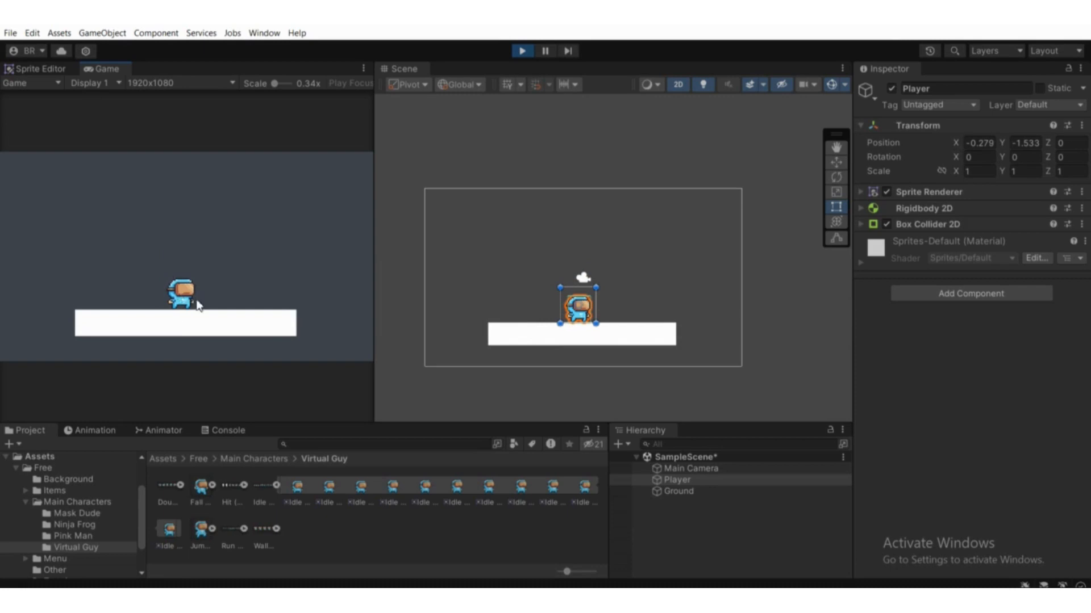
pyautogui.click(522, 50)
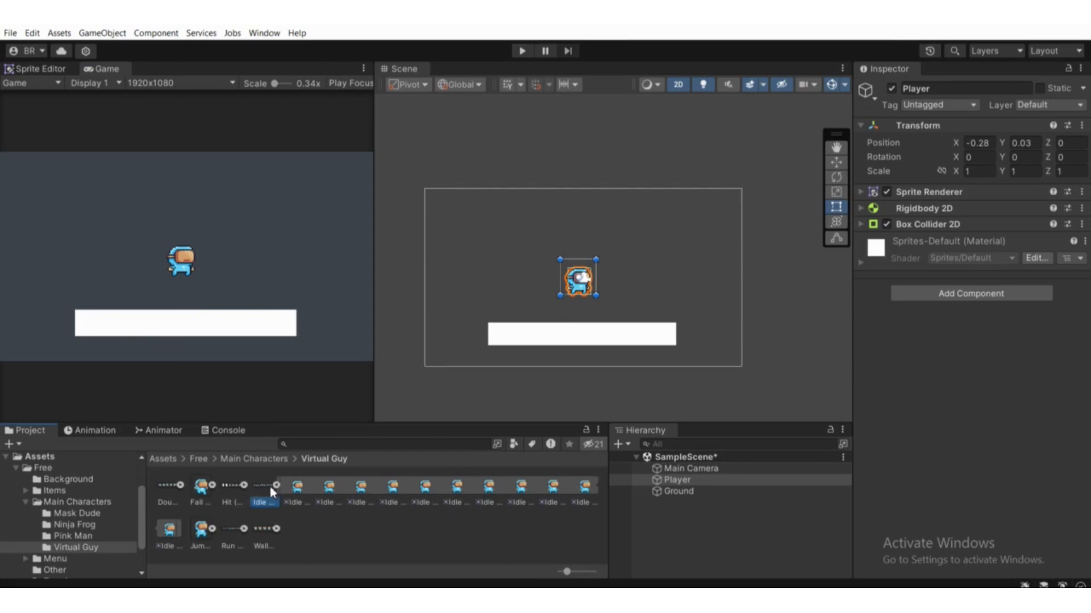
# - Select all 11 Virtual Guy idle sprites and assign them to the Player object to start a new animation clip
pyautogui.click(297, 488)
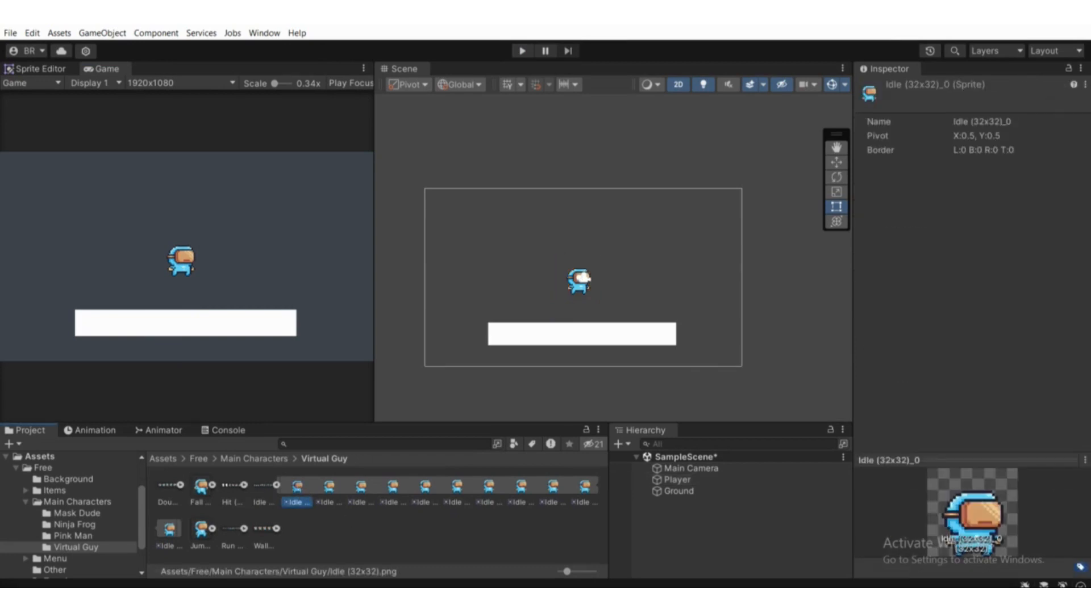
pyautogui.keyDown('shift'); pyautogui.click(168, 533); pyautogui.keyUp('shift')
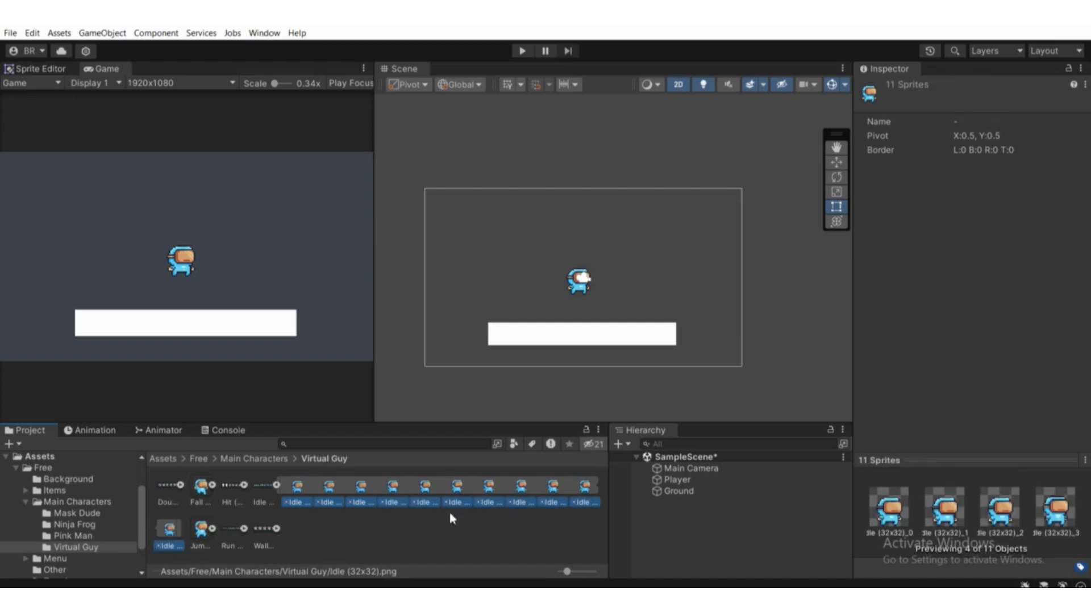
pyautogui.moveTo(298, 490); pyautogui.dragTo(694, 482)
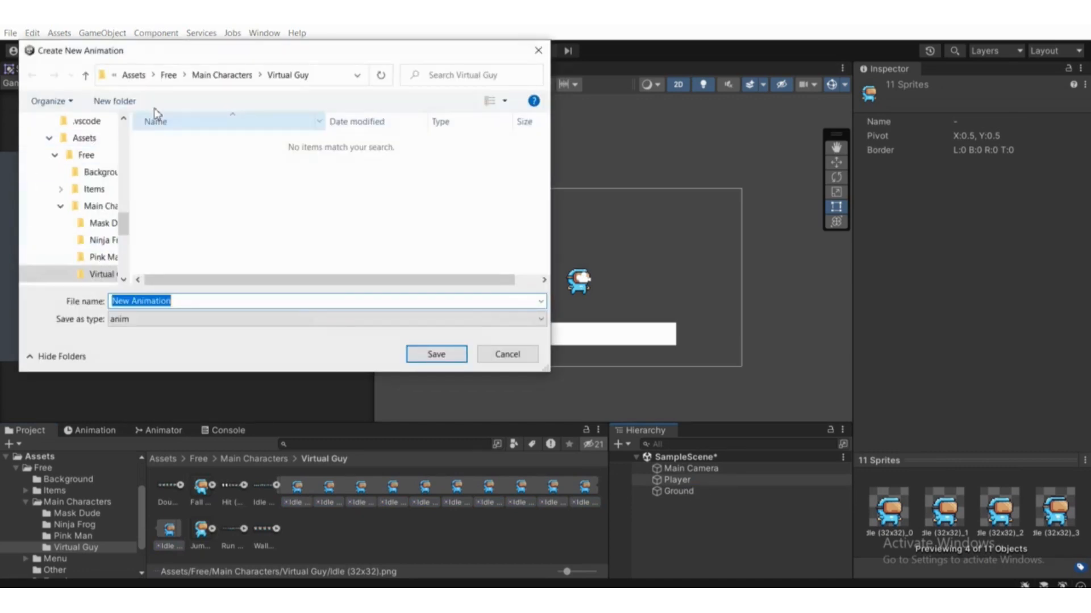
# - Create a folder named Animation in the project's Assets folder while choosing where to save the clip
pyautogui.click(133, 77)
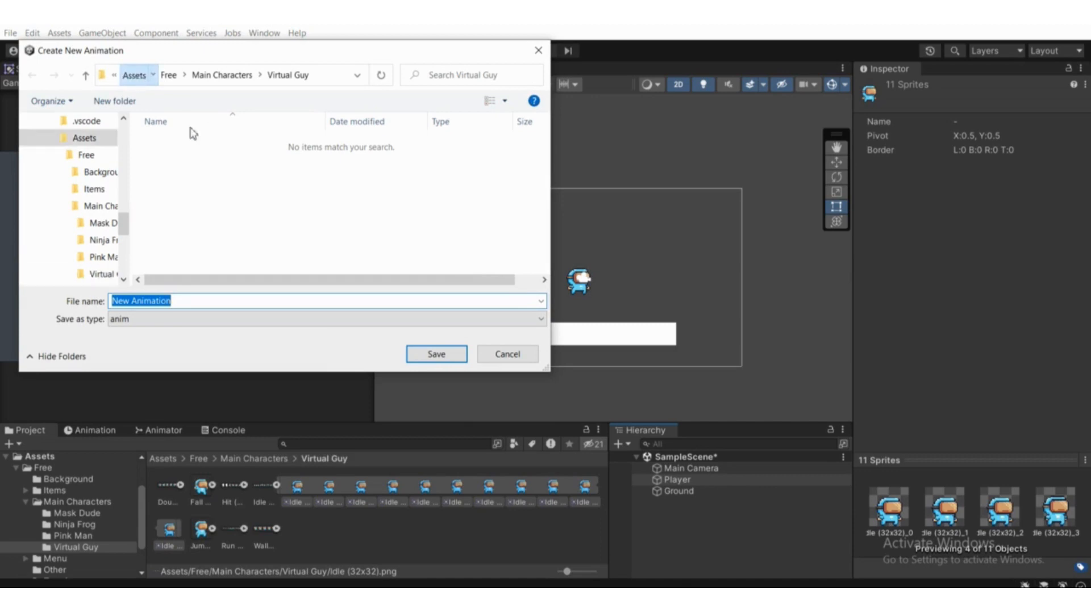
pyautogui.rightClick(190, 195)
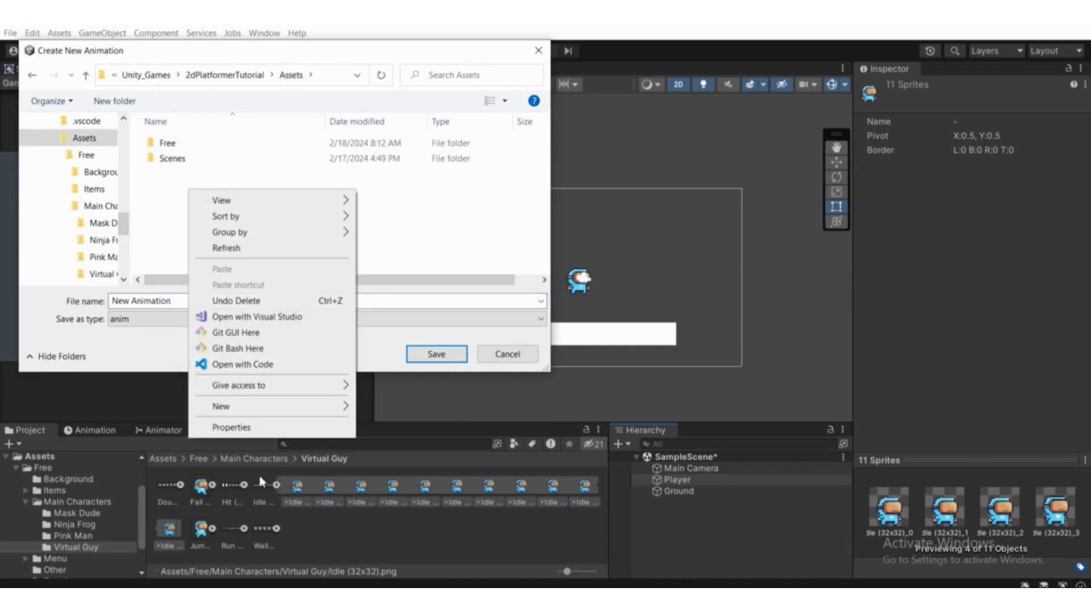
pyautogui.moveTo(336, 406)
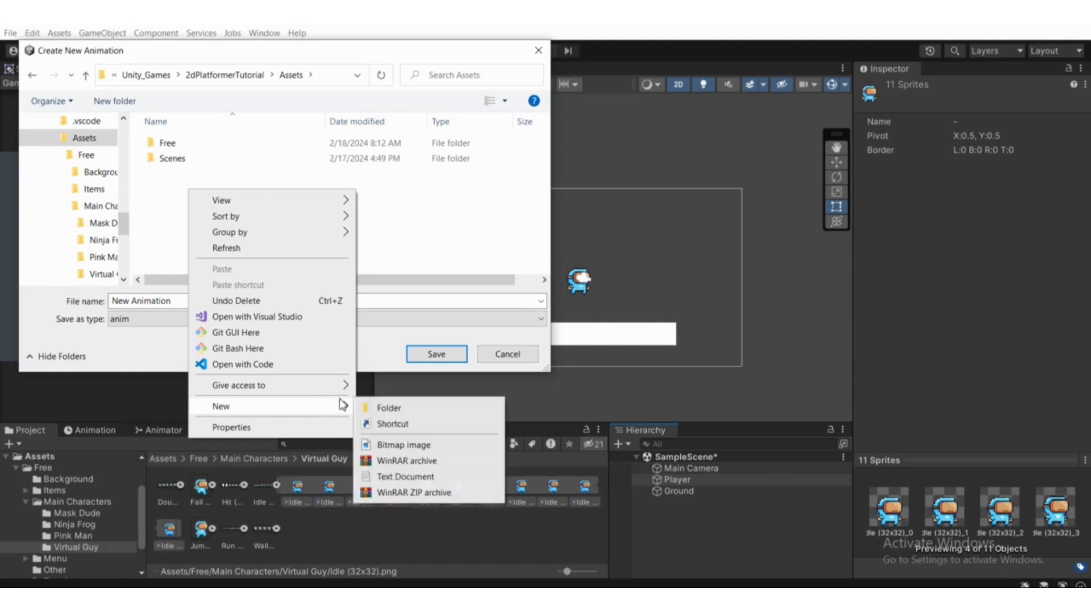
pyautogui.click(377, 405)
pyautogui.write('A')
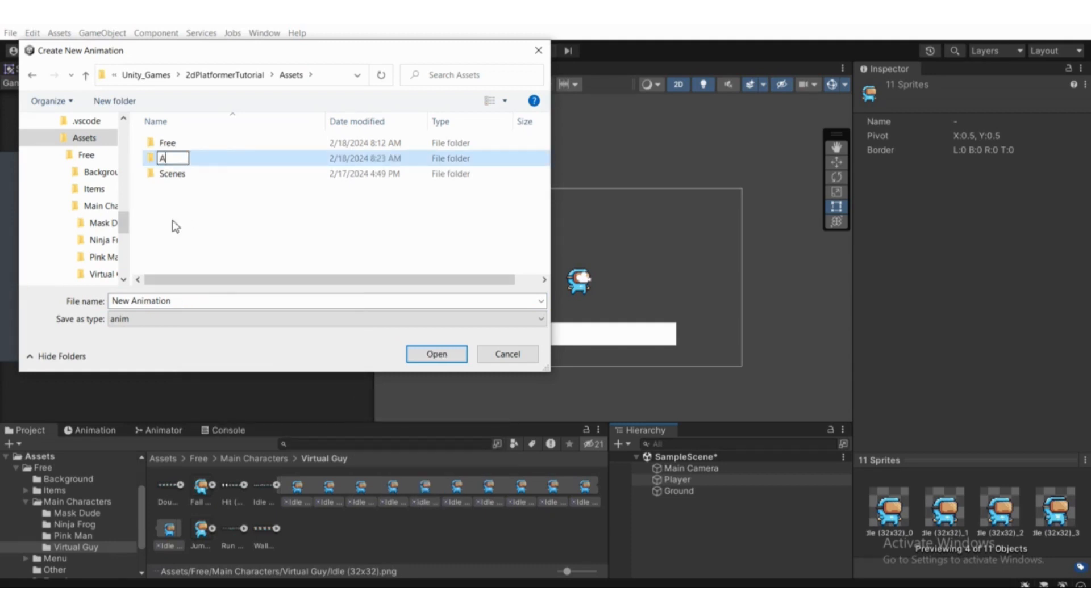
pyautogui.write('nimatio')
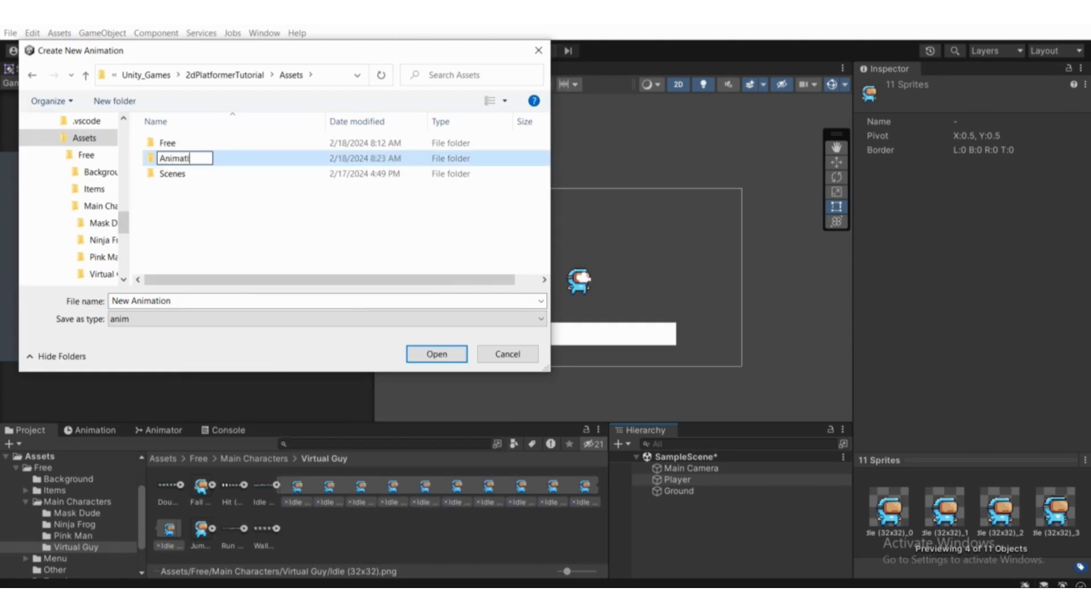
pyautogui.write('n')
pyautogui.click(250, 217)
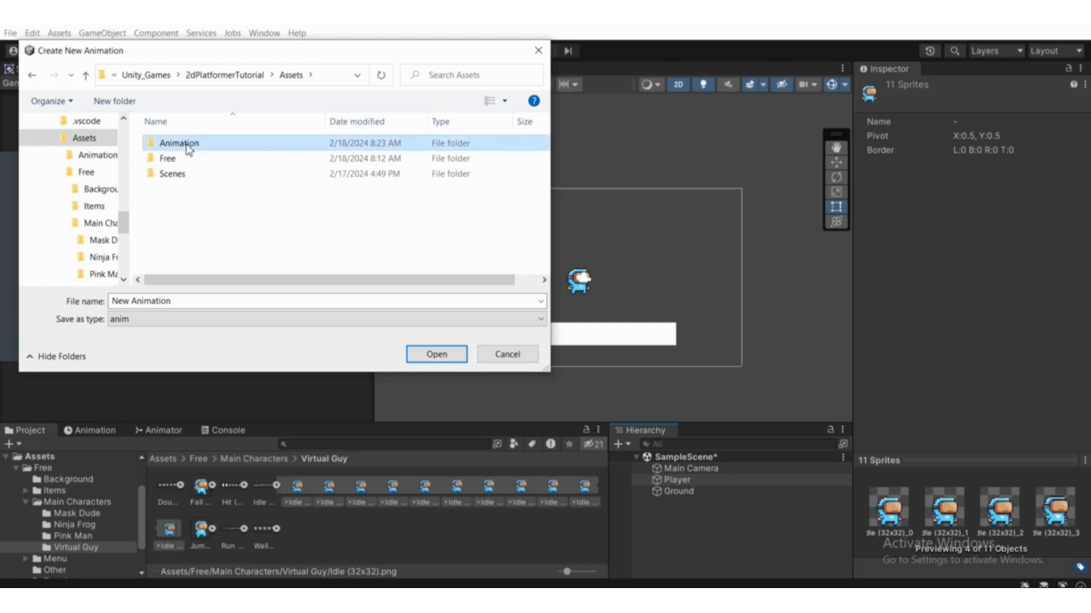
# - Create a Player_Animation subfolder inside the Animation folder and open it as the save location
pyautogui.doubleClick(187, 149)
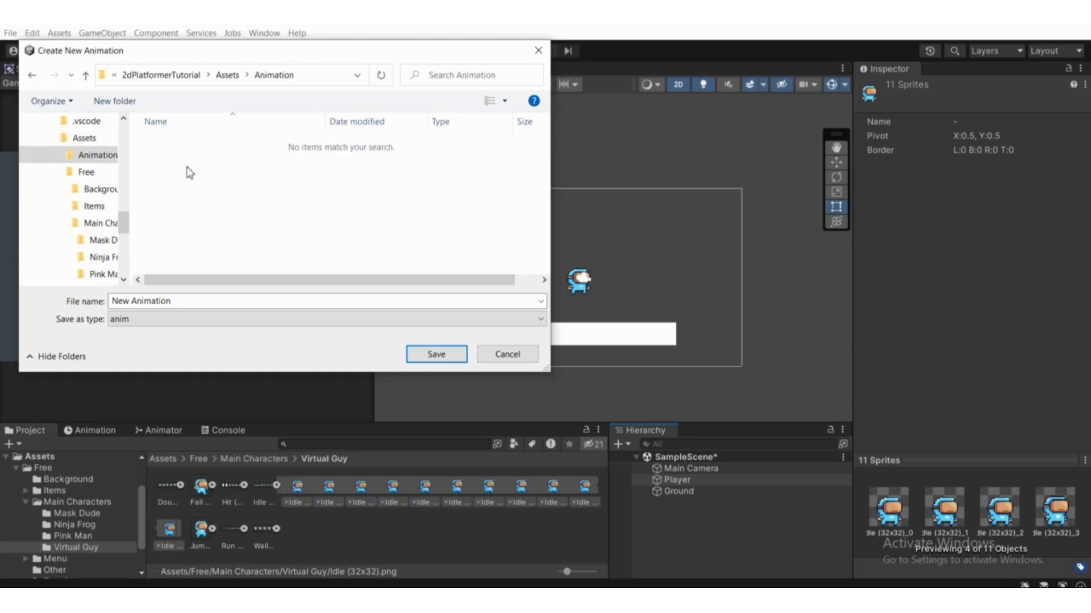
pyautogui.rightClick(188, 166)
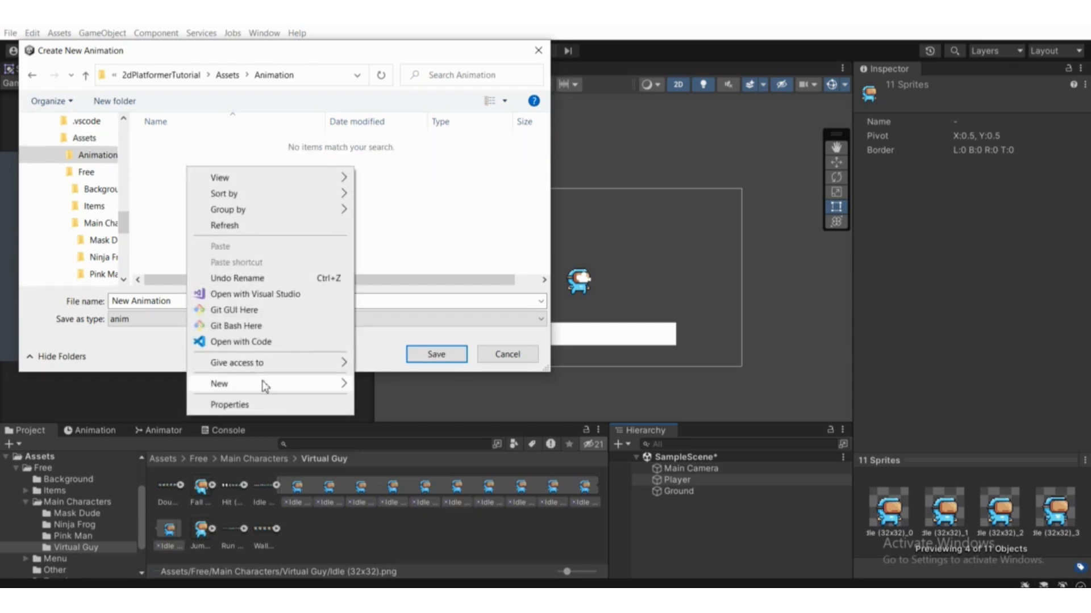
pyautogui.moveTo(300, 385)
pyautogui.click(383, 384)
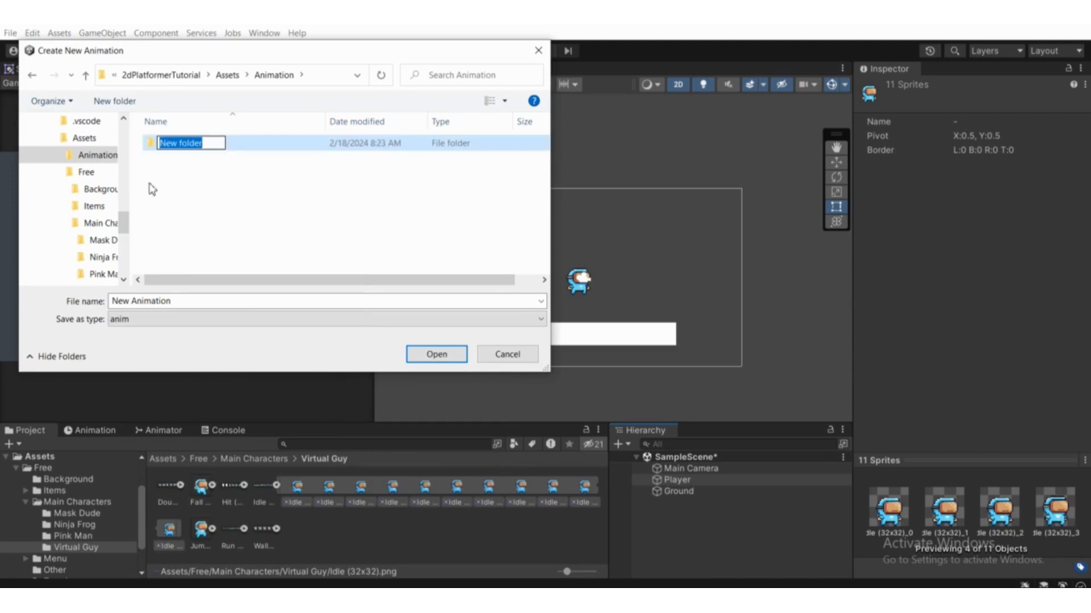
pyautogui.write('Player')
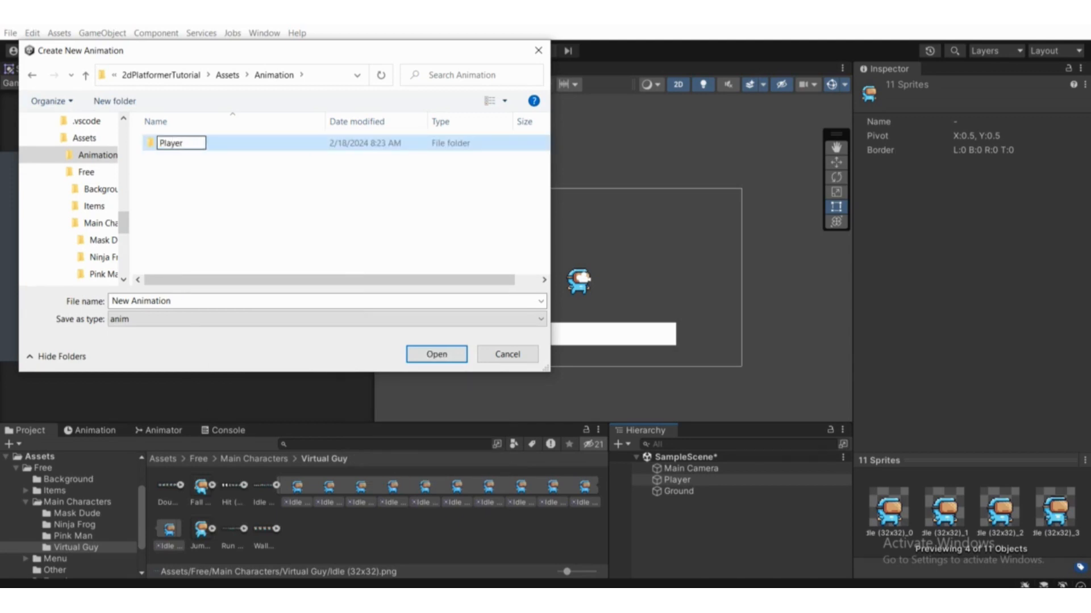
pyautogui.write('_Animation')
pyautogui.click(219, 198)
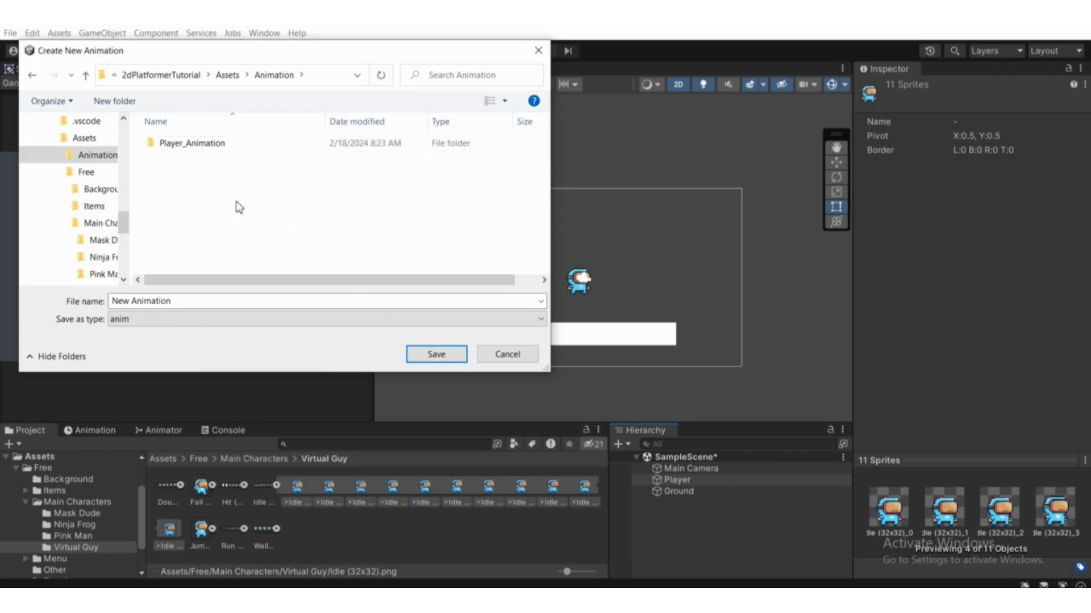
pyautogui.doubleClick(196, 147)
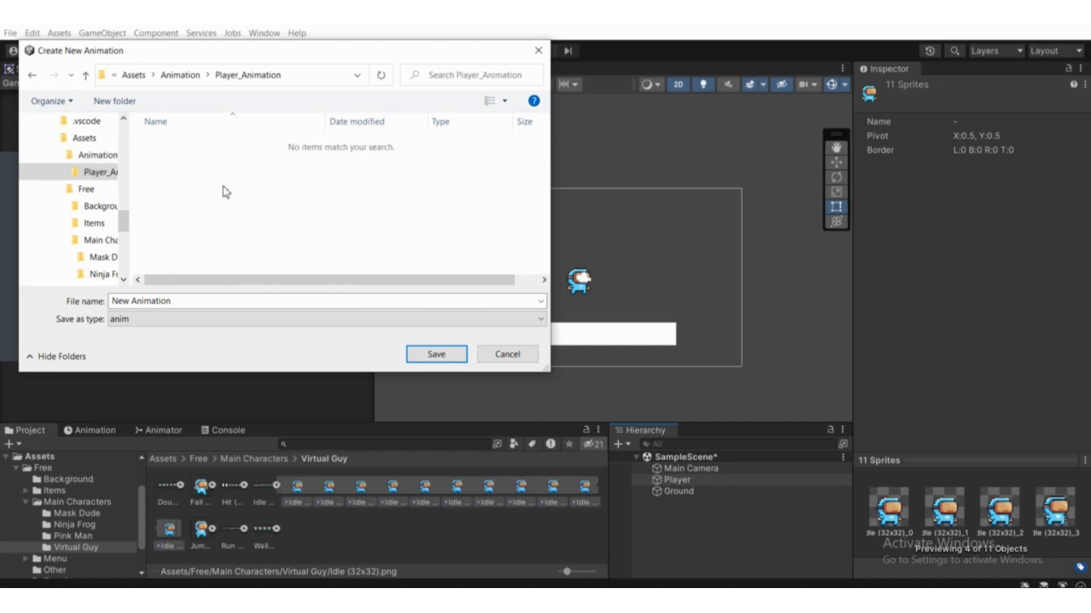
# - Name the new animation clip Player_Idle and save it in the Player_Animation folder
pyautogui.click(171, 301)
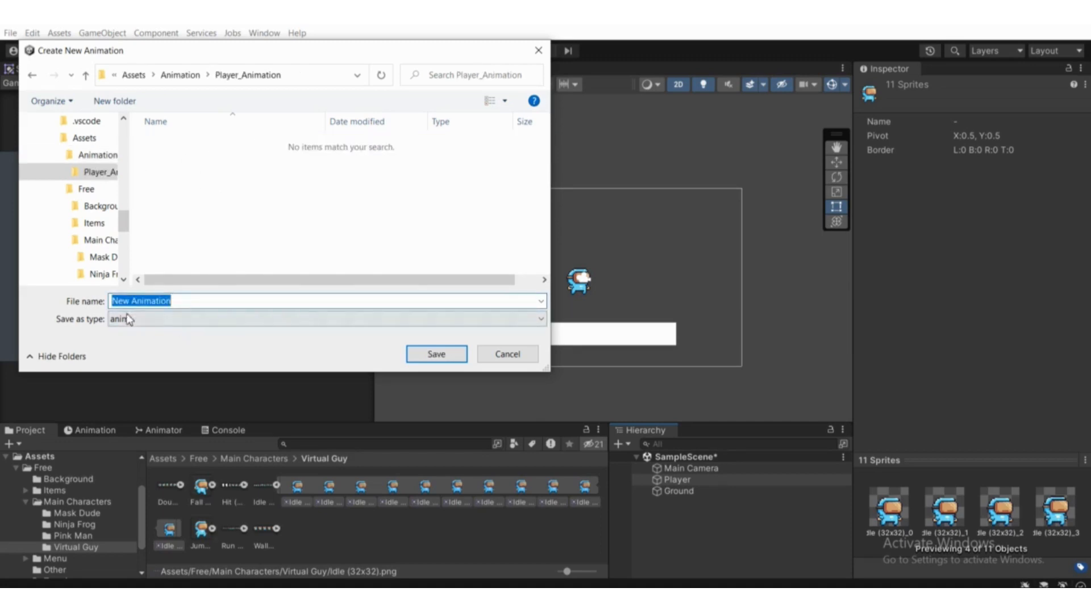
pyautogui.click(180, 302)
pyautogui.moveTo(180, 303); pyautogui.dragTo(91, 317)
pyautogui.write('Pla')
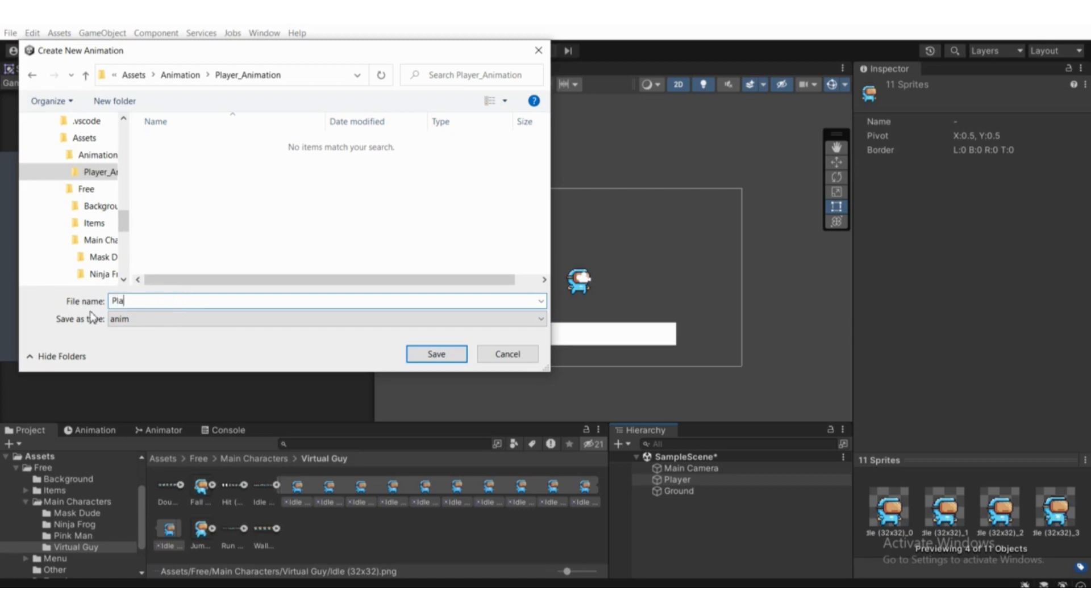
pyautogui.write('yer_Idle')
pyautogui.press('Return')
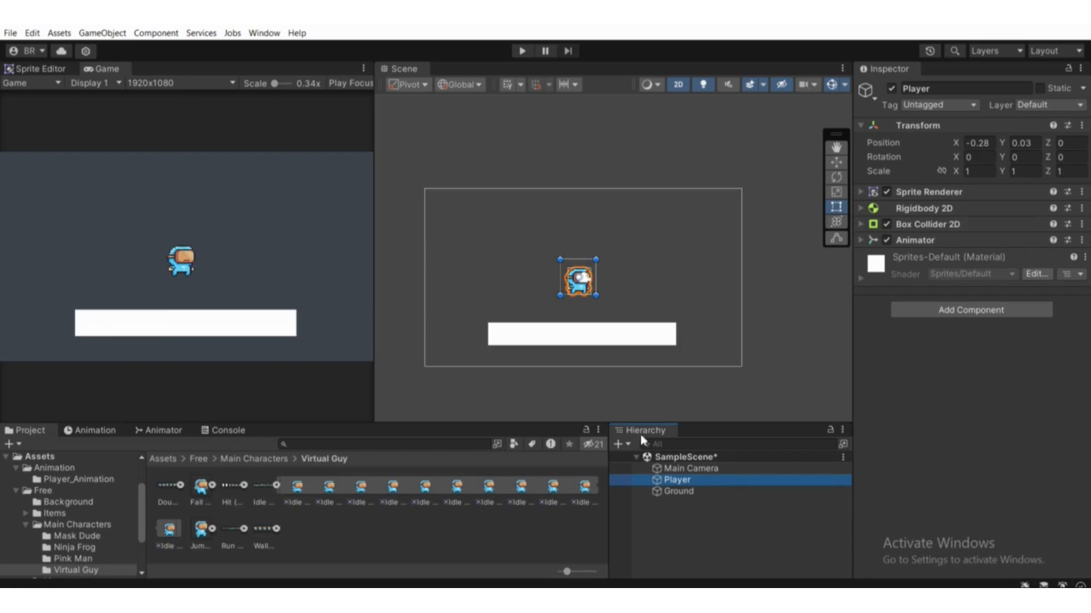
# - Preview the Player_Idle clip in the Animation window and look up where the animation windows can be opened
pyautogui.click(103, 429)
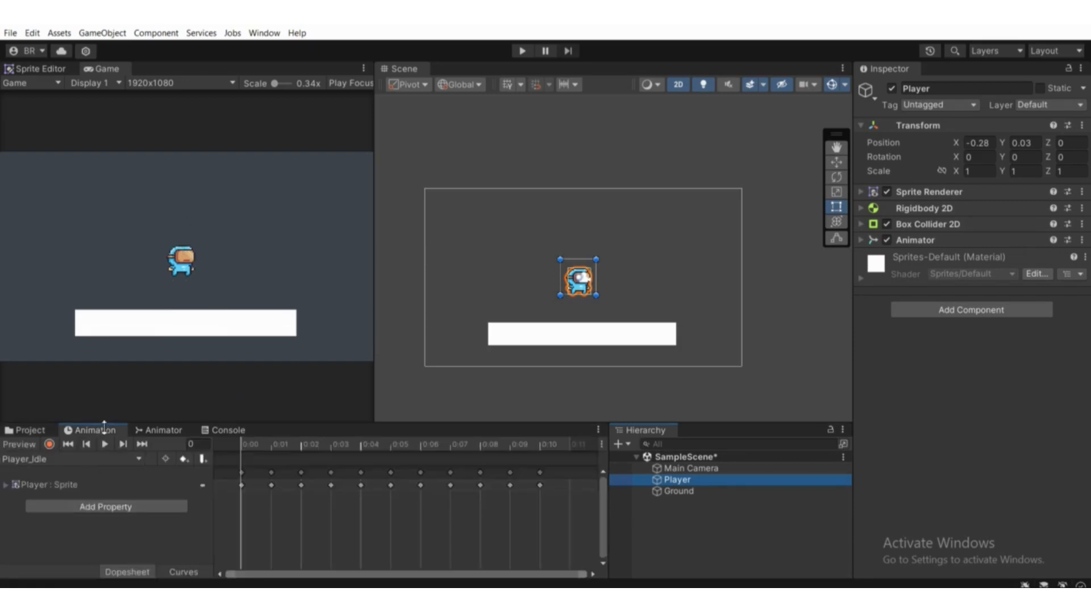
pyautogui.click(105, 444)
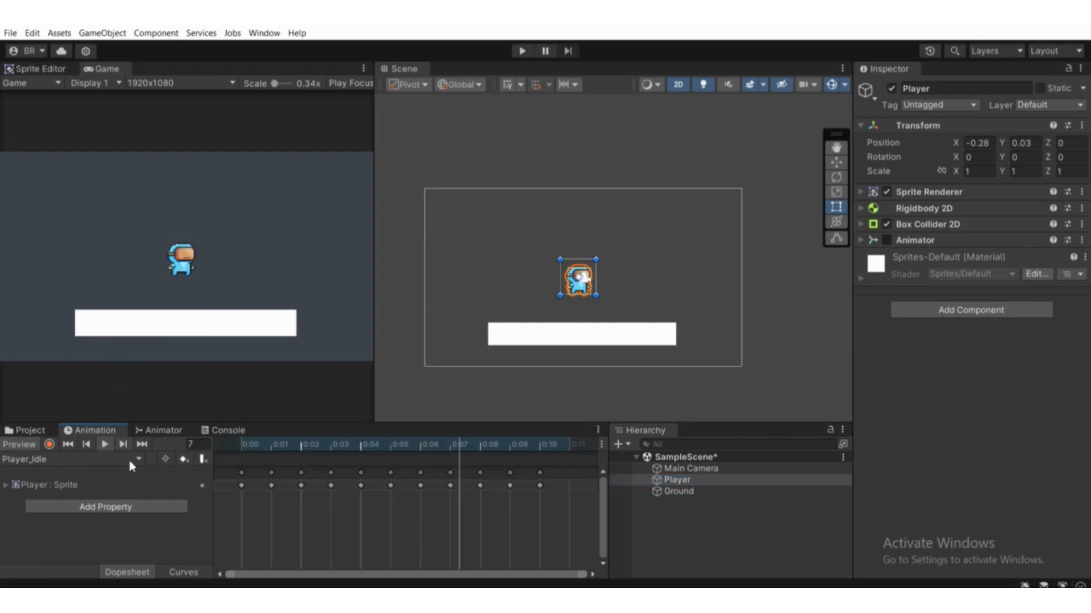
pyautogui.click(251, 445)
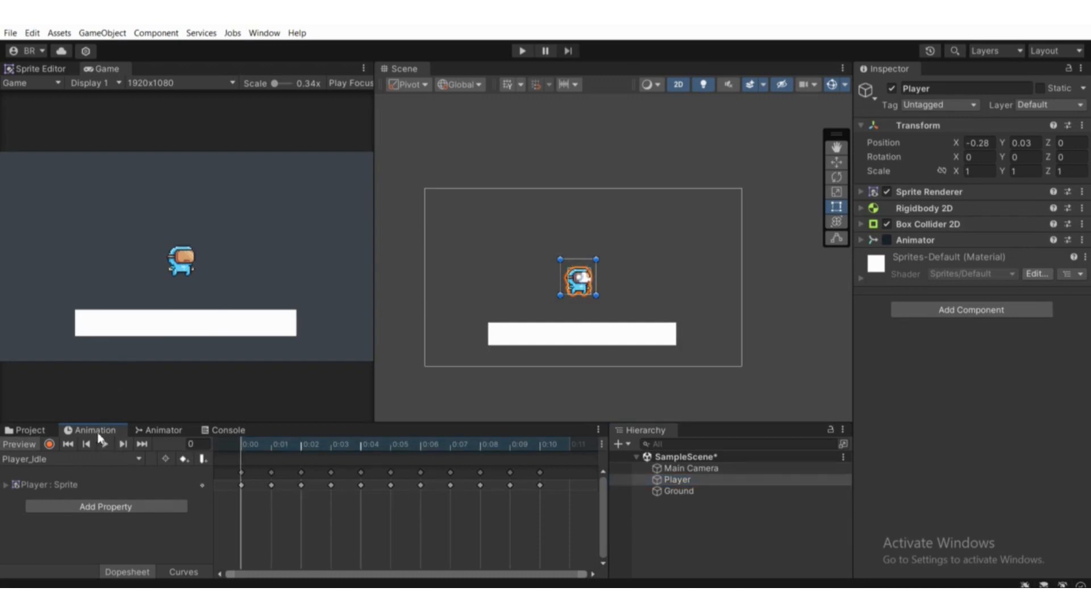
pyautogui.click(264, 33)
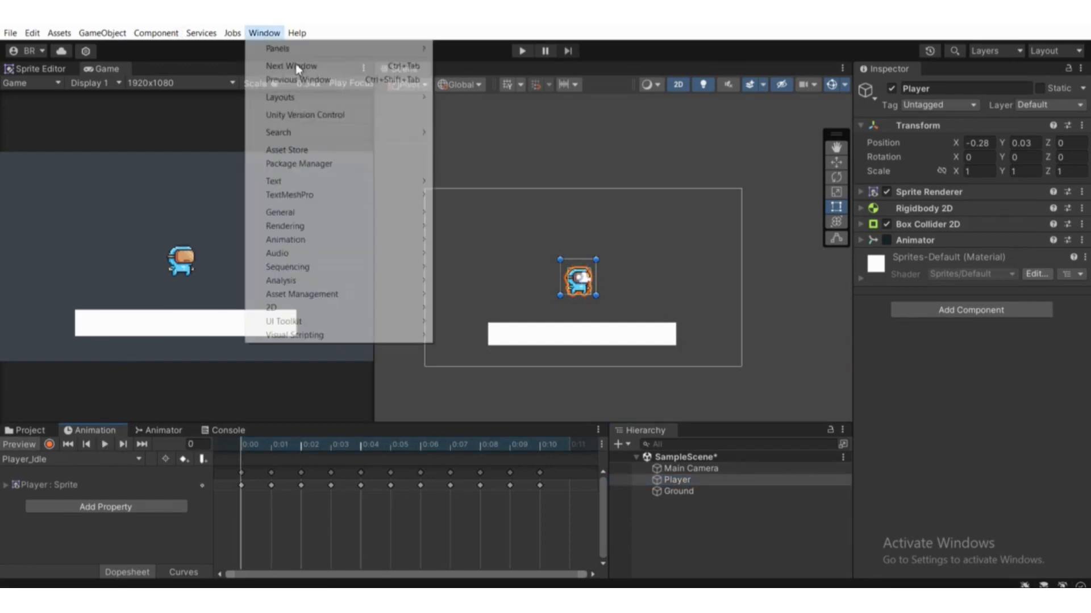
pyautogui.moveTo(304, 241)
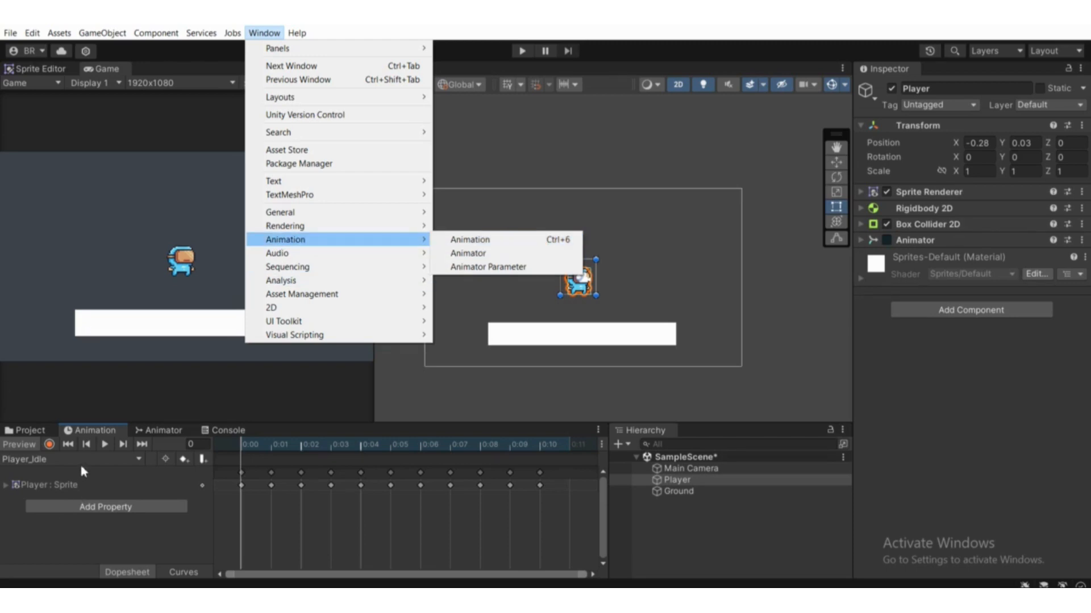
pyautogui.click(103, 448)
pyautogui.click(105, 446)
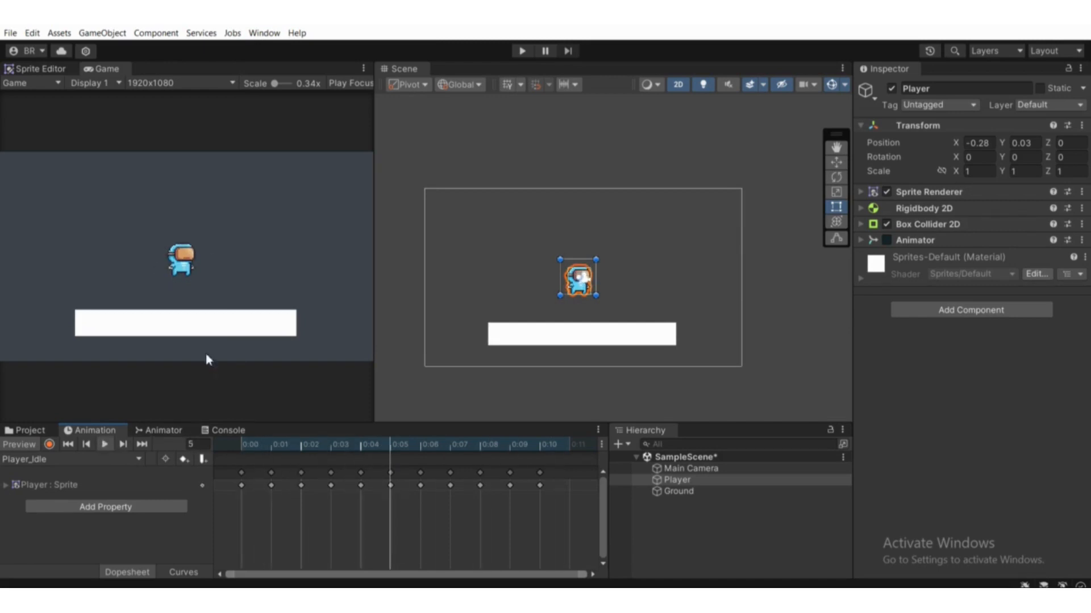
# - Open the Player's Animator graph and move the Player_Idle state clear of the Any State node, nearer to Entry
pyautogui.click(176, 427)
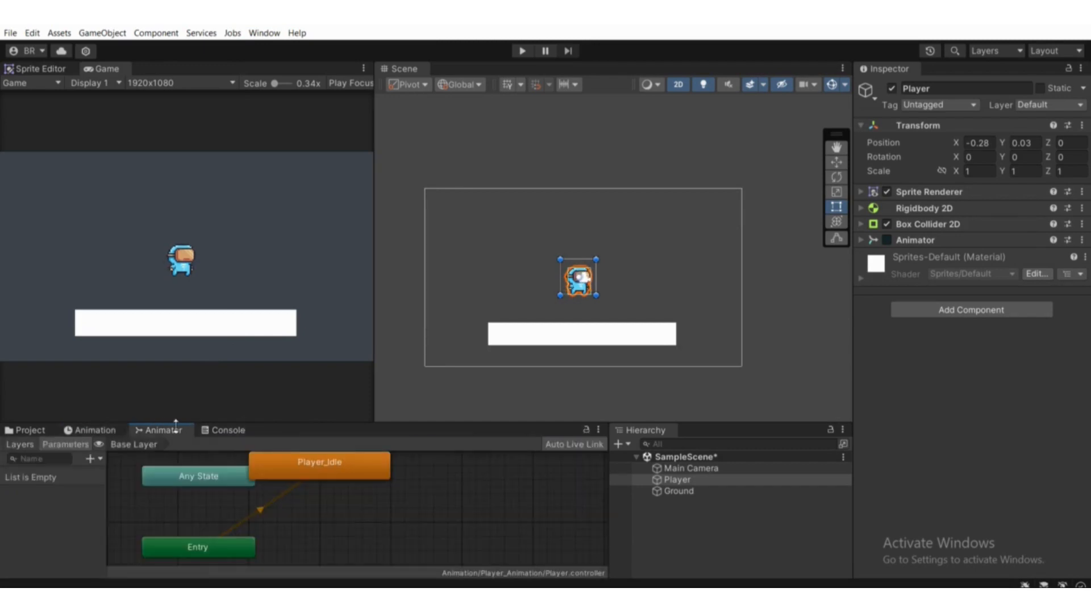
pyautogui.scroll(-2, 287, 487)
pyautogui.scroll(2, 273, 486)
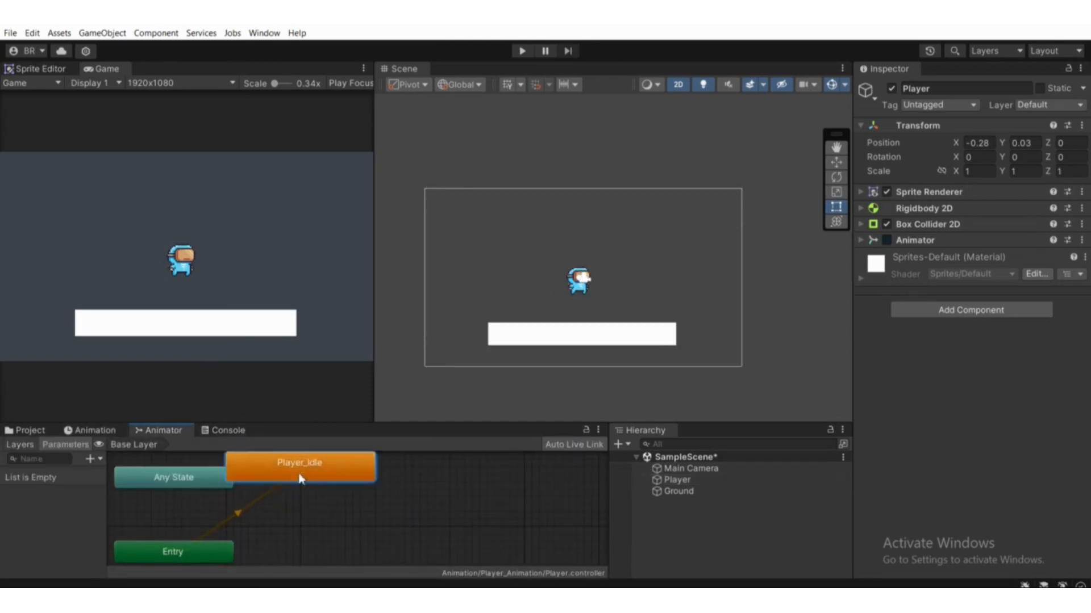
pyautogui.moveTo(300, 477); pyautogui.dragTo(327, 523)
pyautogui.moveTo(294, 480); pyautogui.dragTo(268, 452, button='middle')
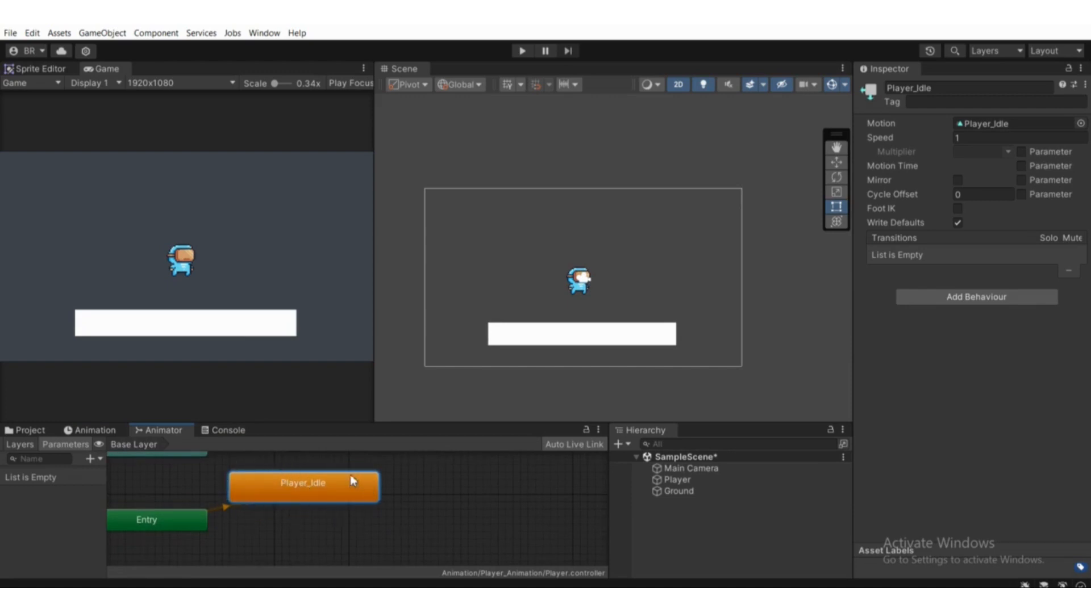
# - Move the Entry node farther from Player_Idle and slightly above it in the Animator graph
pyautogui.scroll(-2, 307, 477)
pyautogui.moveTo(300, 504); pyautogui.dragTo(332, 497, button='middle')
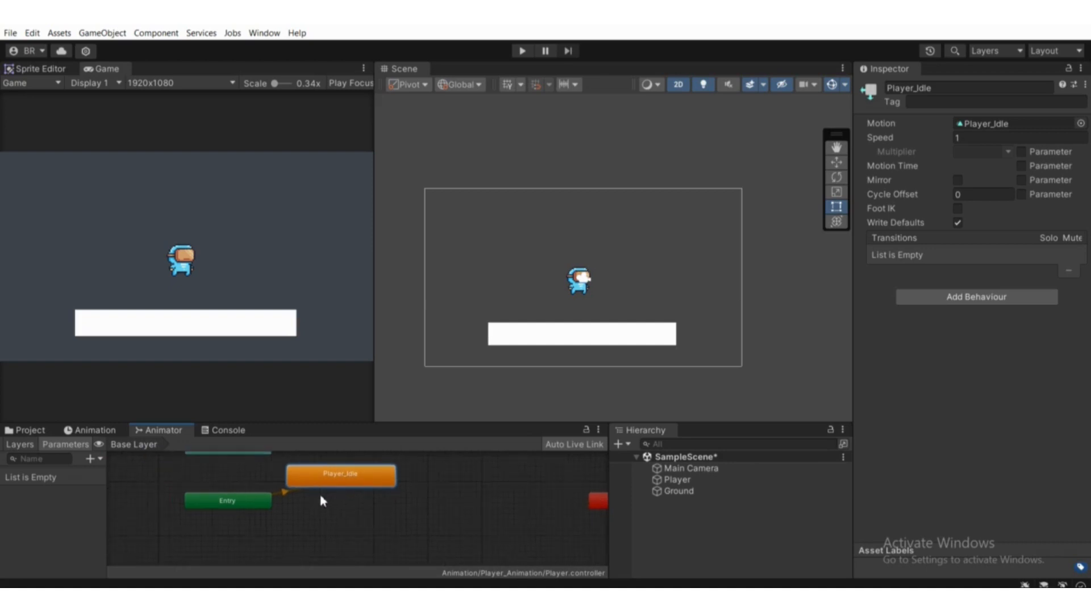
pyautogui.scroll(2, 279, 510)
pyautogui.moveTo(235, 503); pyautogui.dragTo(202, 475)
pyautogui.click(375, 477)
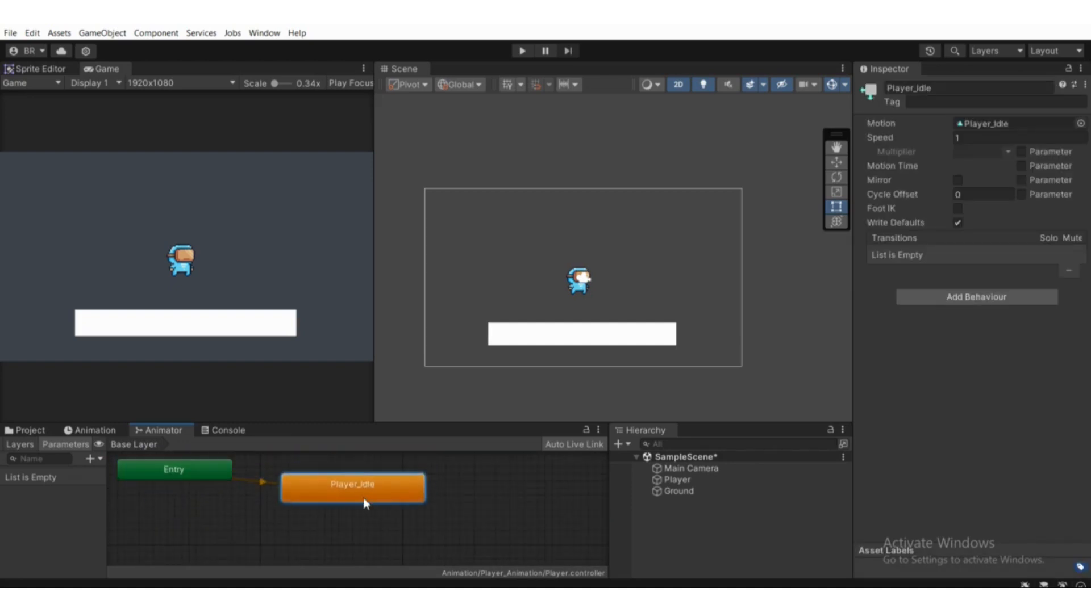
# - Return to the project files and collapse the Idle sprite sheet in the Virtual Guy folder
pyautogui.click(41, 431)
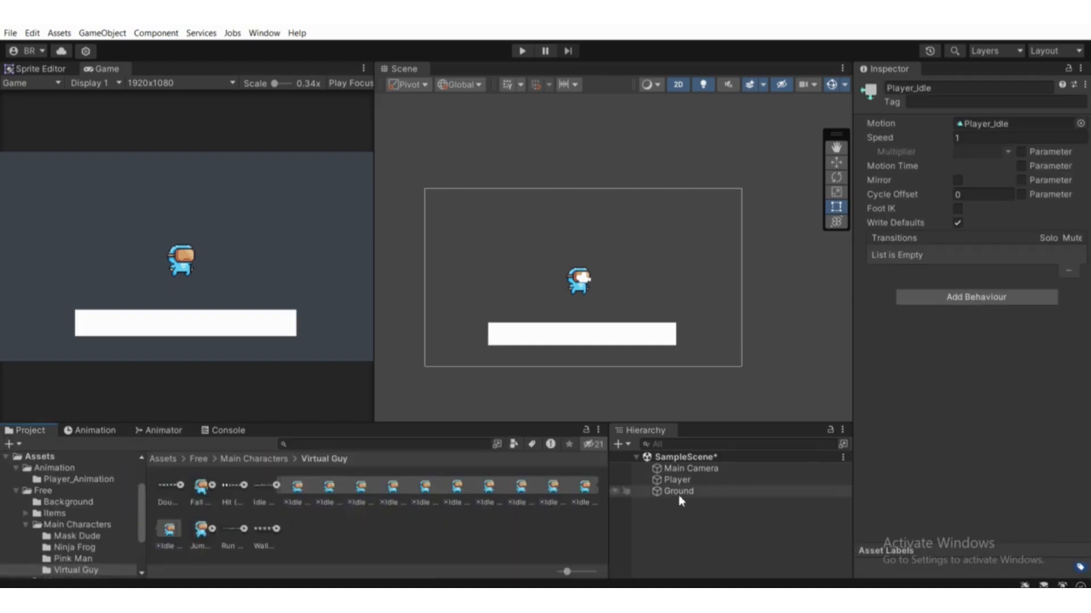
pyautogui.click(665, 481)
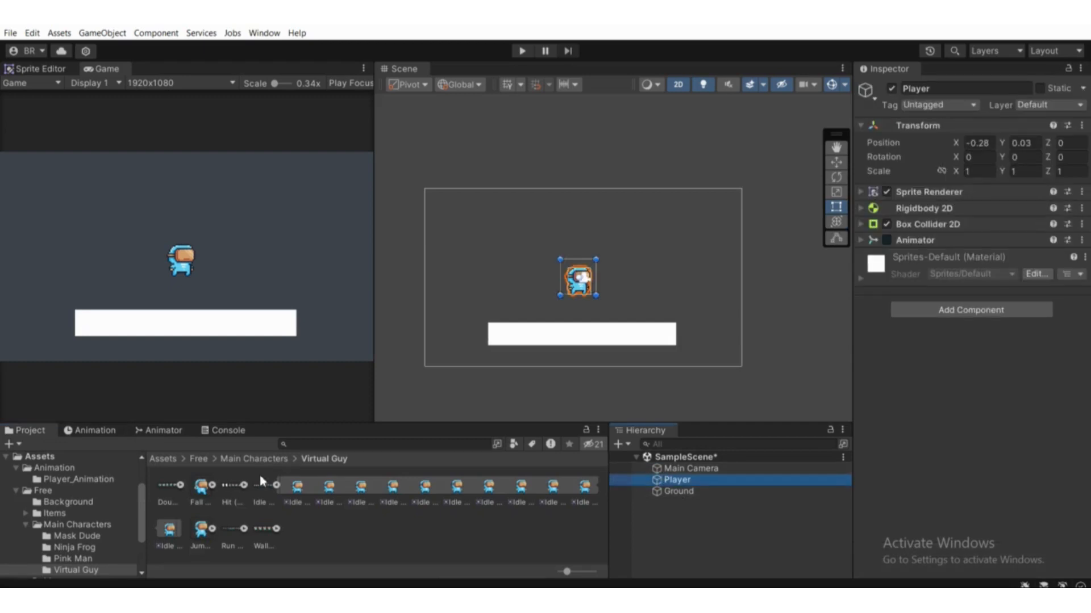
pyautogui.click(276, 485)
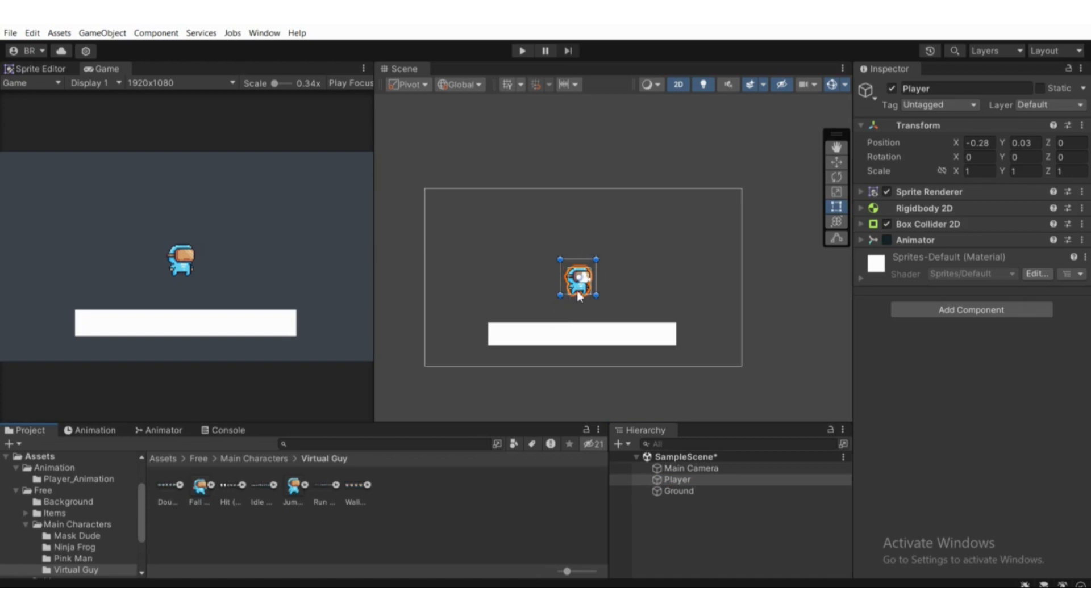
# - Create a folder named Prefab directly inside the Assets folder
pyautogui.click(41, 458)
pyautogui.scroll(3, 44, 466)
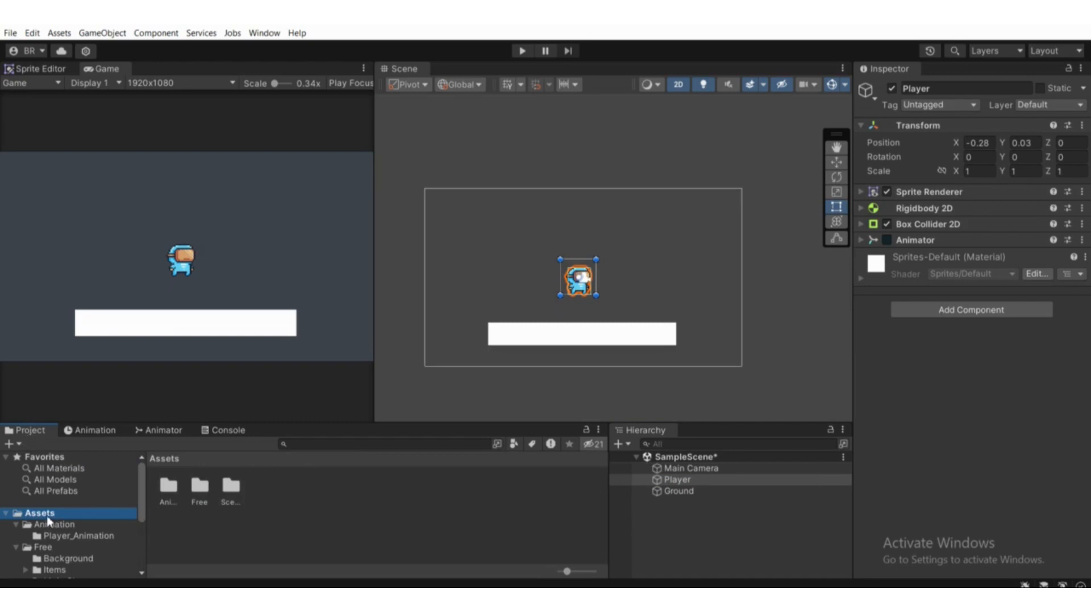
pyautogui.rightClick(333, 511)
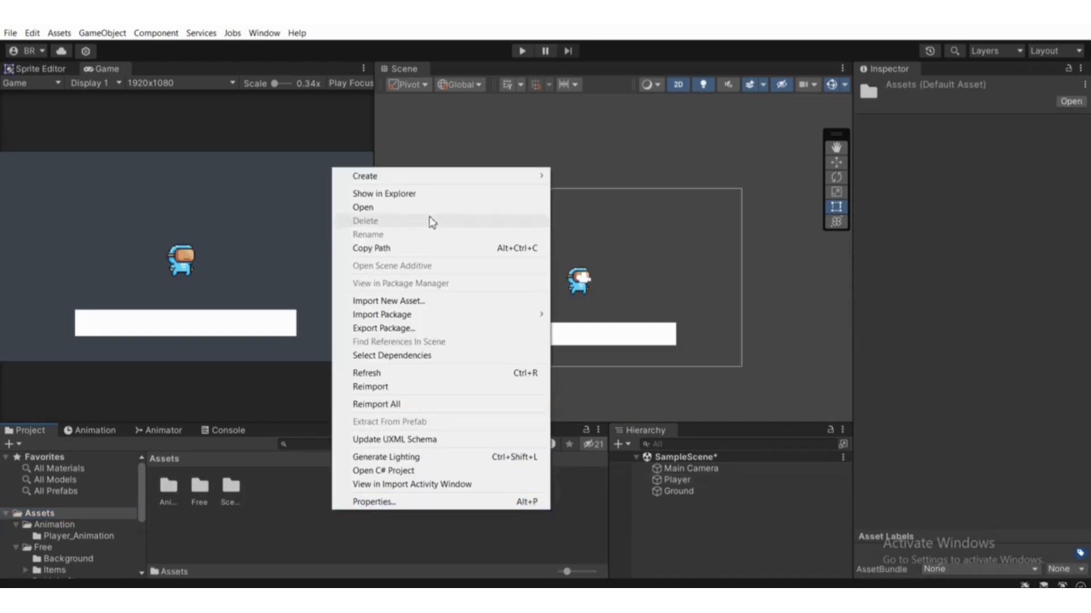
pyautogui.moveTo(436, 177)
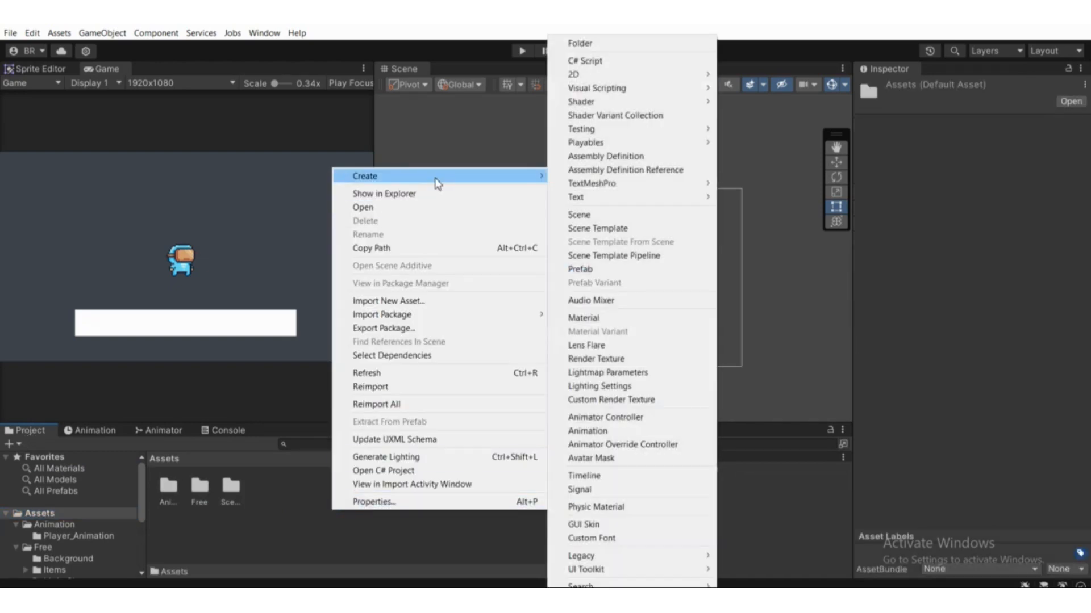
pyautogui.click(598, 43)
pyautogui.write('P')
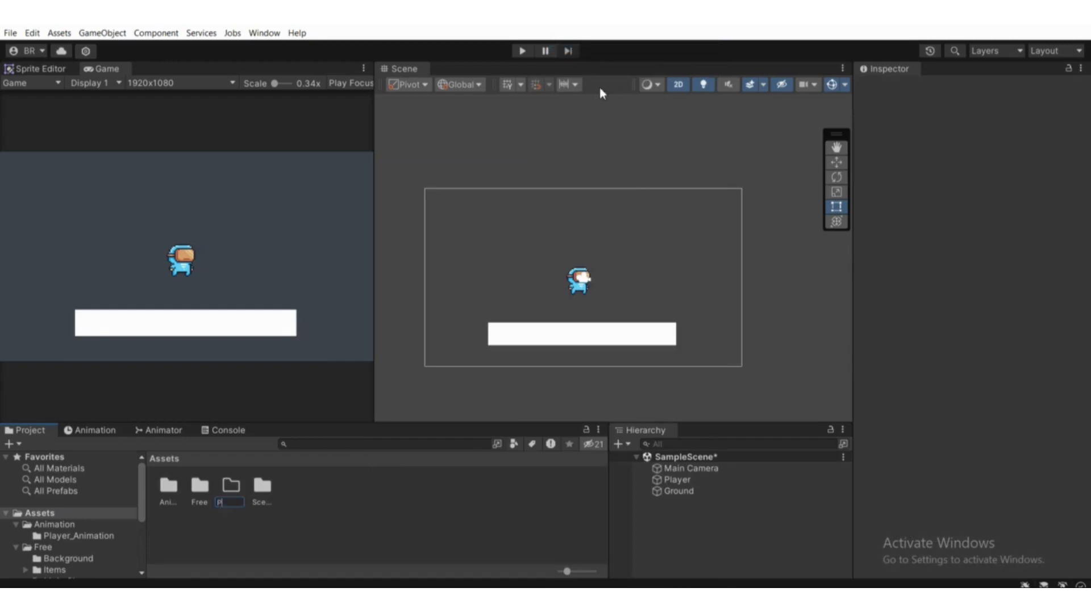
pyautogui.write('refab')
pyautogui.press('Return')
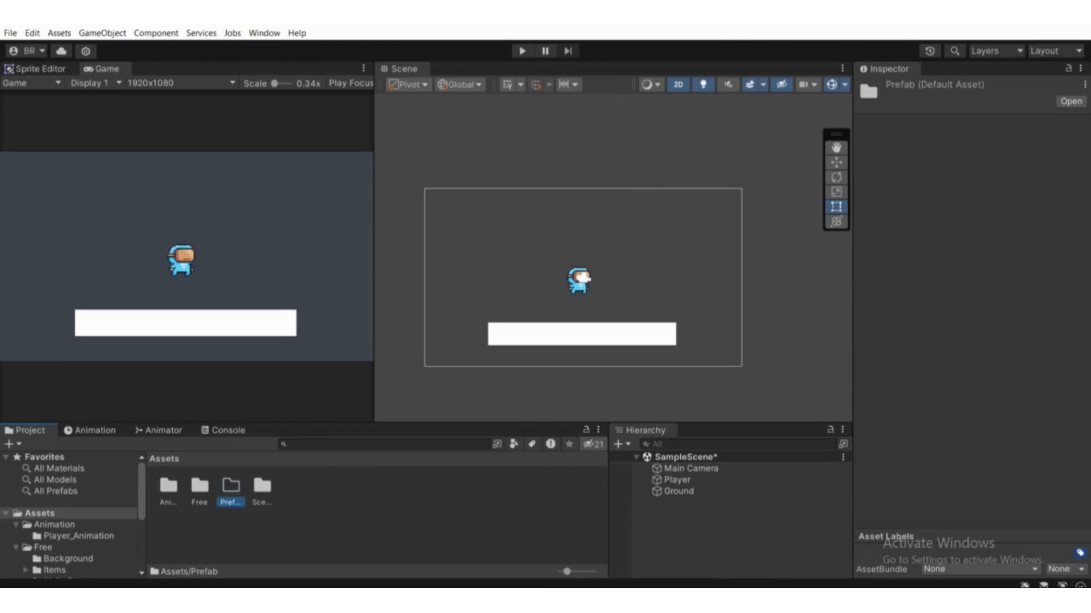
pyautogui.click(410, 492)
# - Make the scene's Player object a prefab stored in the Prefab folder and open that folder
pyautogui.click(676, 480)
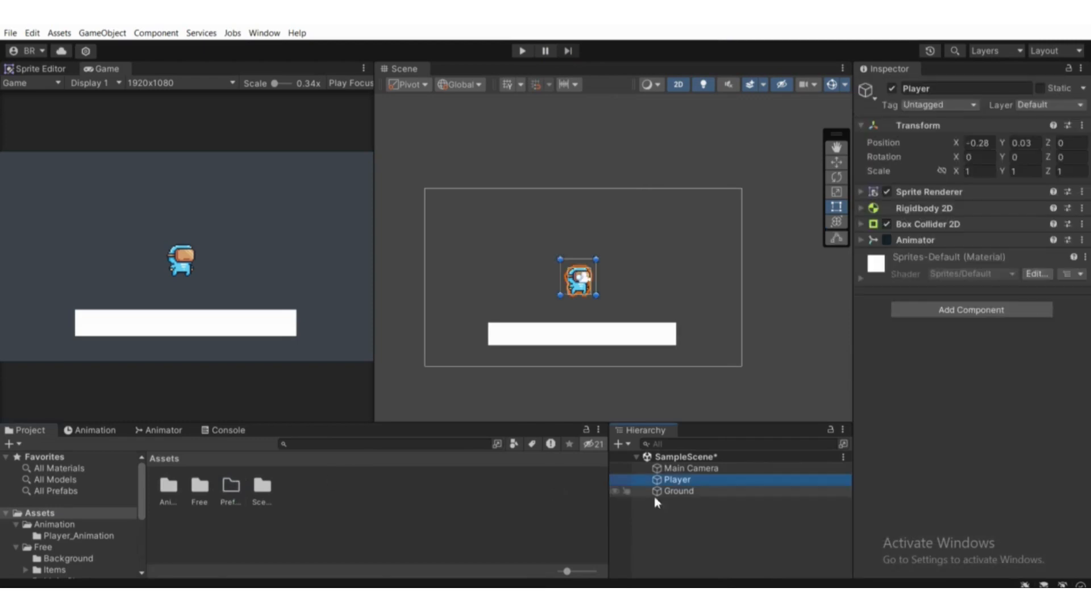
pyautogui.moveTo(679, 480); pyautogui.dragTo(231, 490)
pyautogui.click(231, 492)
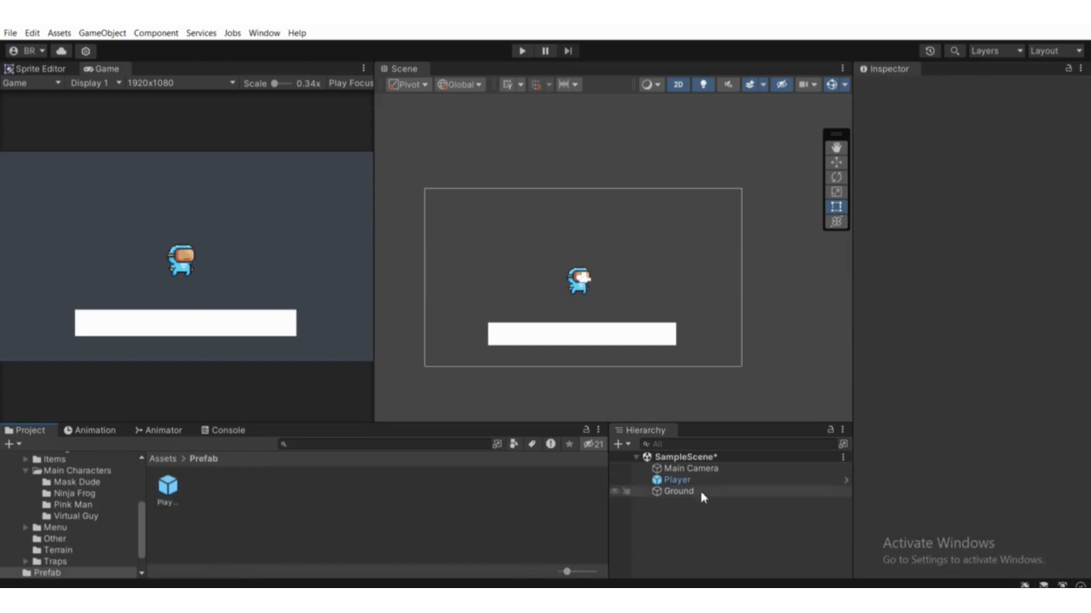
# - Delete the Player from the scene and place an instance of the Player prefab above the Ground platform
pyautogui.click(698, 481)
pyautogui.scroll(1, 537, 299)
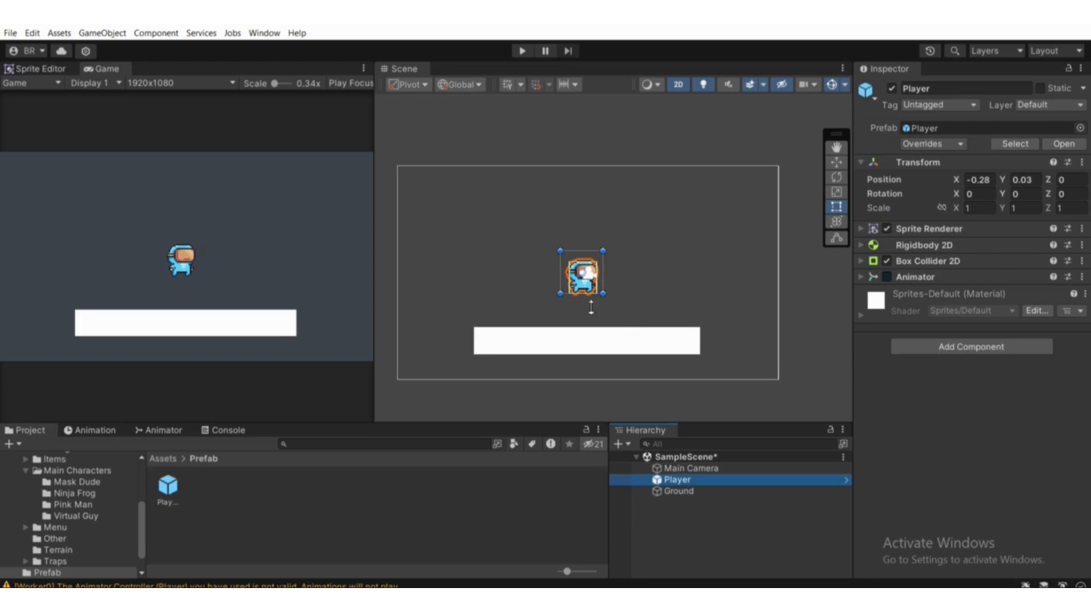
pyautogui.click(686, 534)
pyautogui.click(582, 276)
pyautogui.press('Delete')
pyautogui.moveTo(167, 486); pyautogui.dragTo(599, 289)
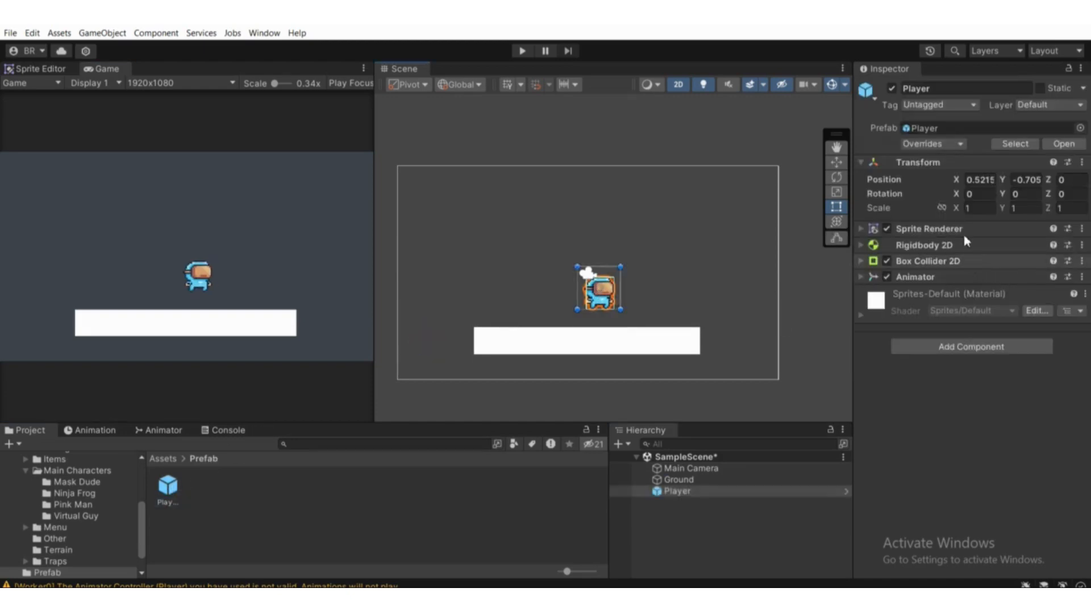
# - Move the new Player instance above the Ground platform to about X -0.24, Y -0.18
pyautogui.moveTo(643, 278); pyautogui.dragTo(619, 289, button='middle')
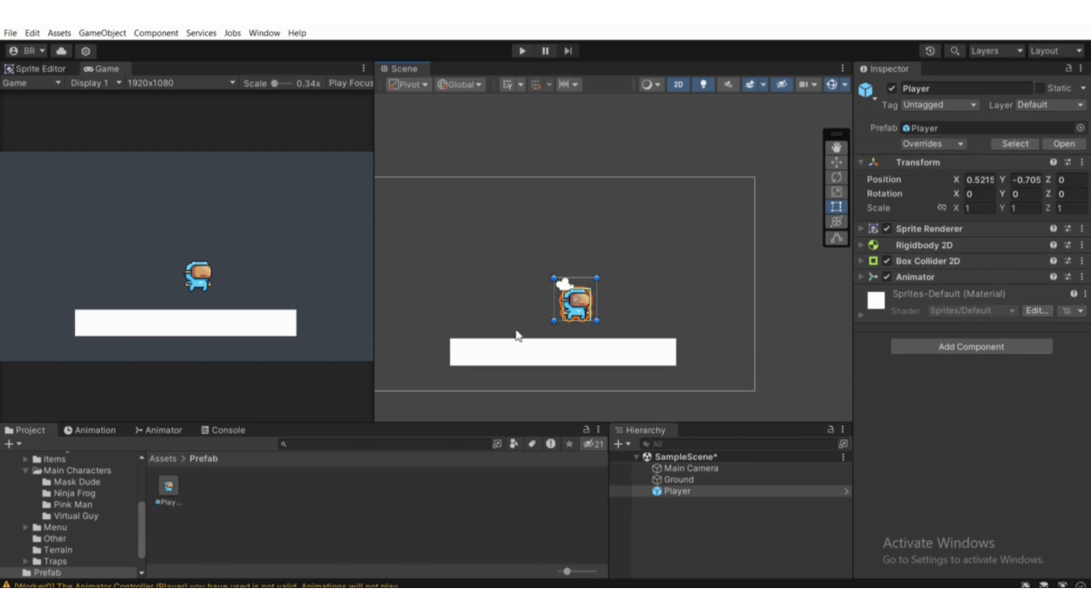
pyautogui.scroll(-1, 517, 335)
pyautogui.scroll(1, 575, 311)
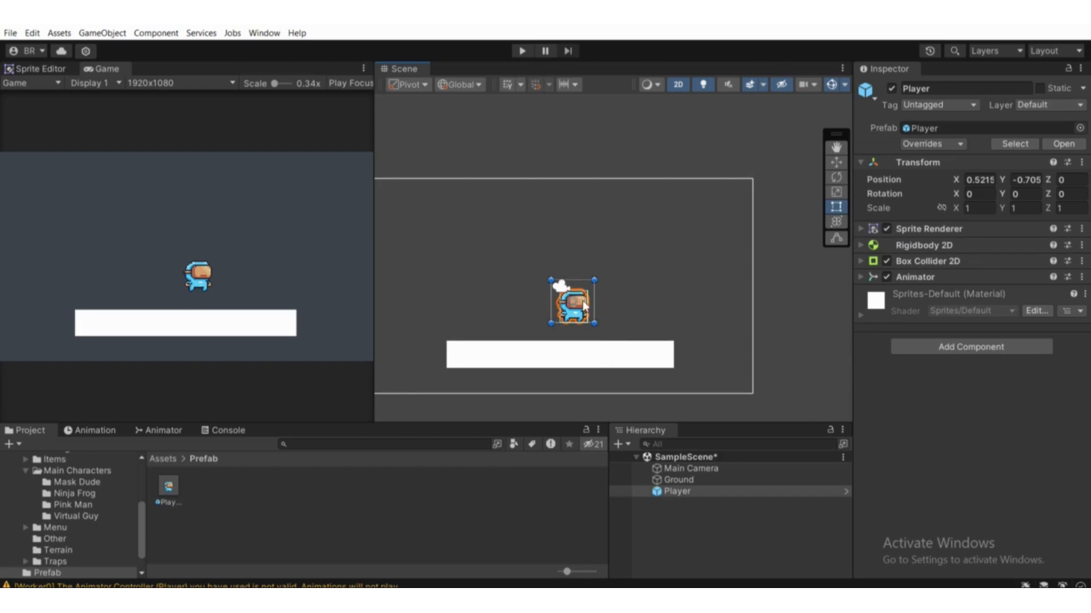
pyautogui.moveTo(573, 304); pyautogui.dragTo(557, 293)
pyautogui.scroll(-1, 508, 369)
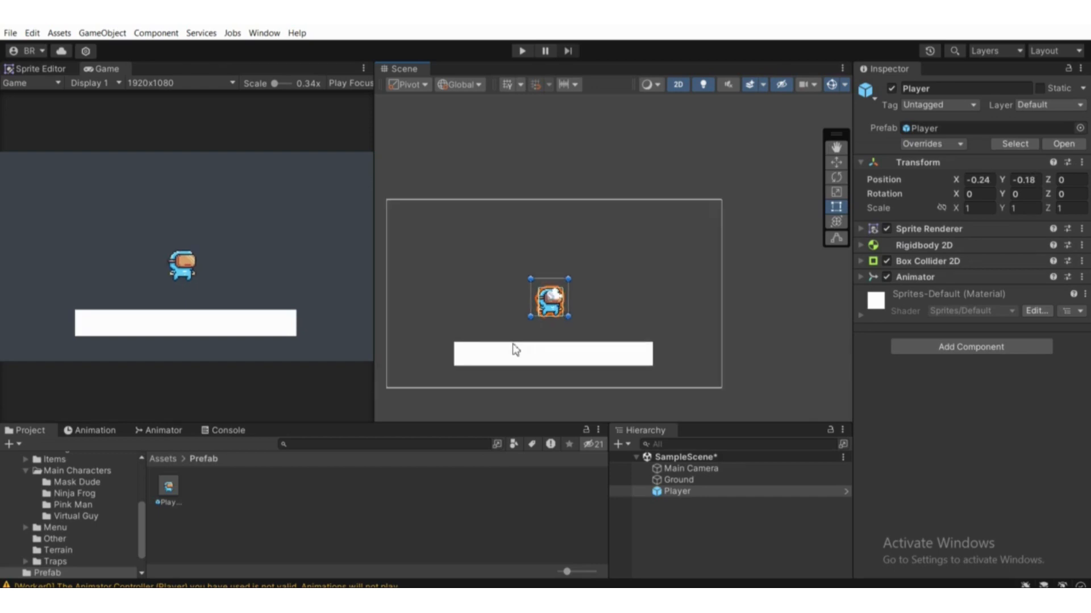
pyautogui.scroll(-1, 516, 350)
# - Clear the Animator Controller warning from the Console and return to the project files
pyautogui.click(227, 430)
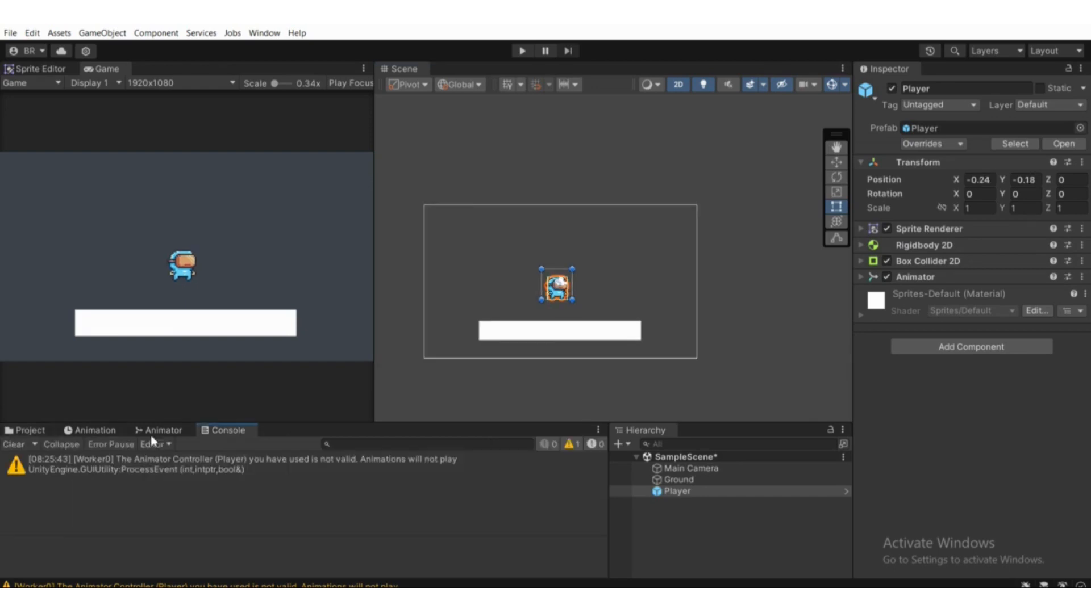
pyautogui.click(11, 442)
pyautogui.click(25, 430)
pyautogui.scroll(3, 527, 377)
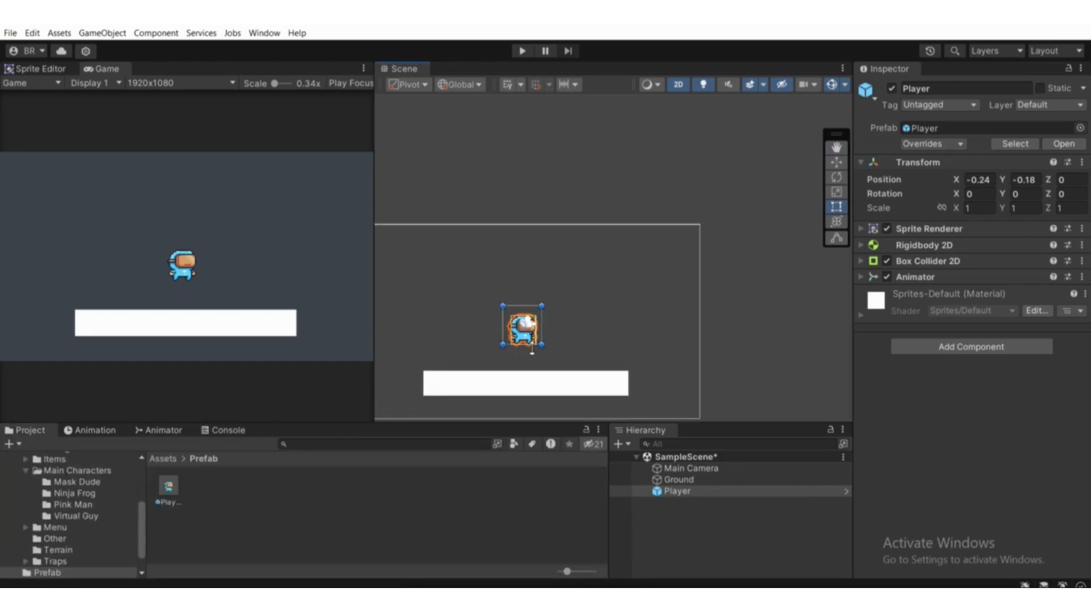
pyautogui.scroll(1, 532, 349)
pyautogui.moveTo(532, 350); pyautogui.dragTo(556, 297, button='middle')
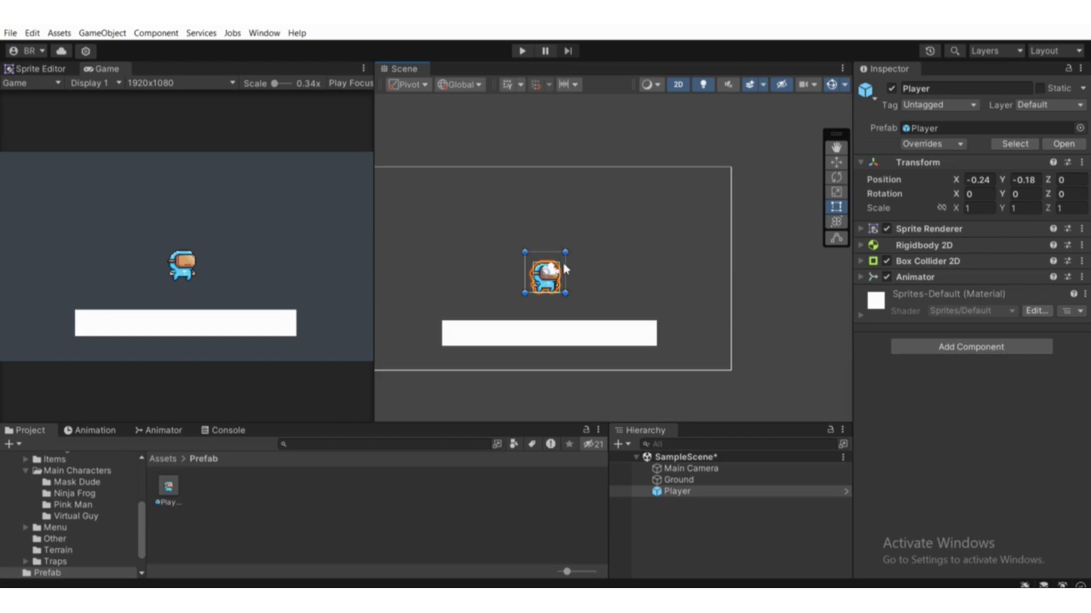
pyautogui.scroll(-2, 520, 286)
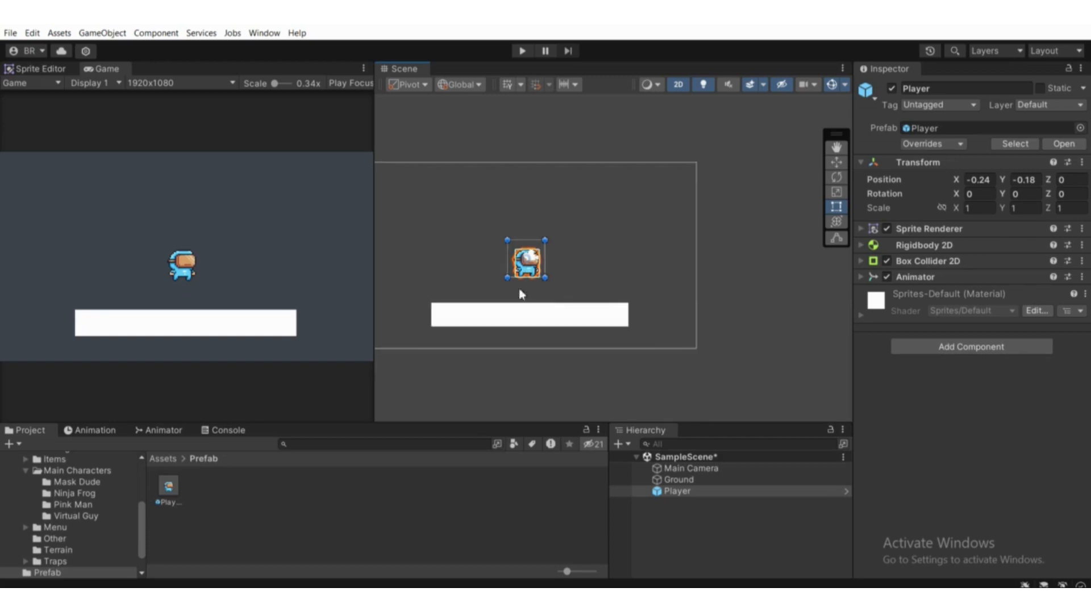
pyautogui.scroll(1, 521, 281)
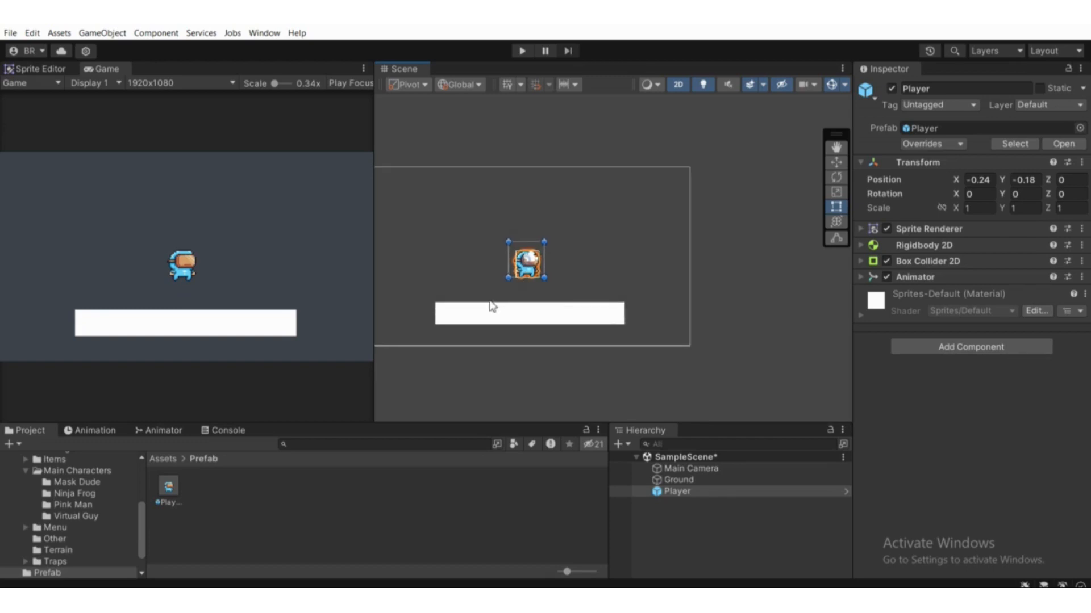
pyautogui.scroll(1, 530, 272)
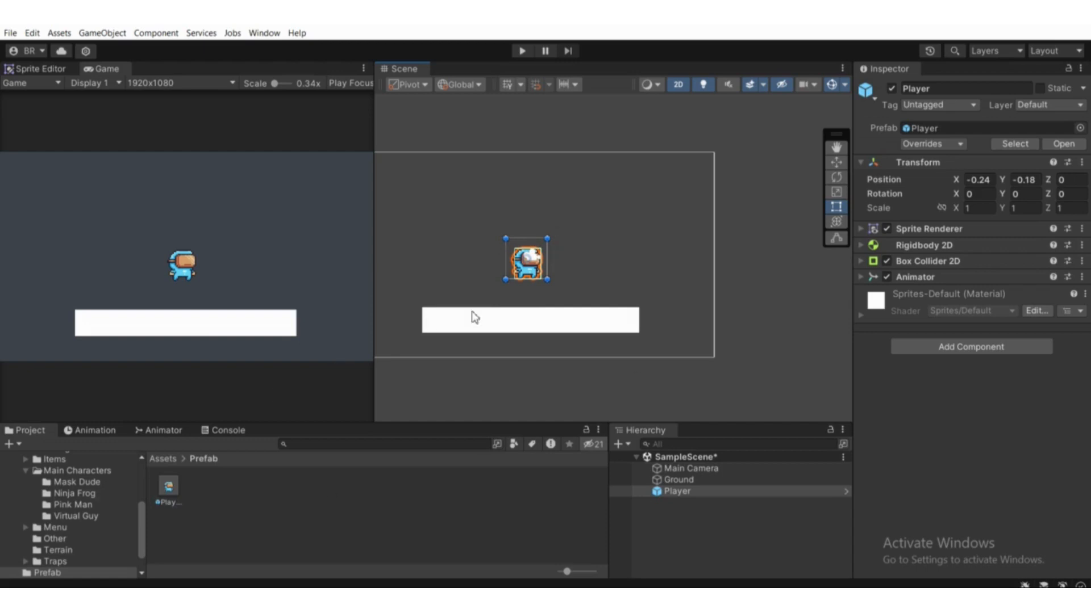
pyautogui.scroll(1, 557, 292)
pyautogui.moveTo(557, 292); pyautogui.dragTo(572, 324, button='middle')
# - Create a folder named Scripts directly inside the Assets folder and open it
pyautogui.scroll(5, 63, 534)
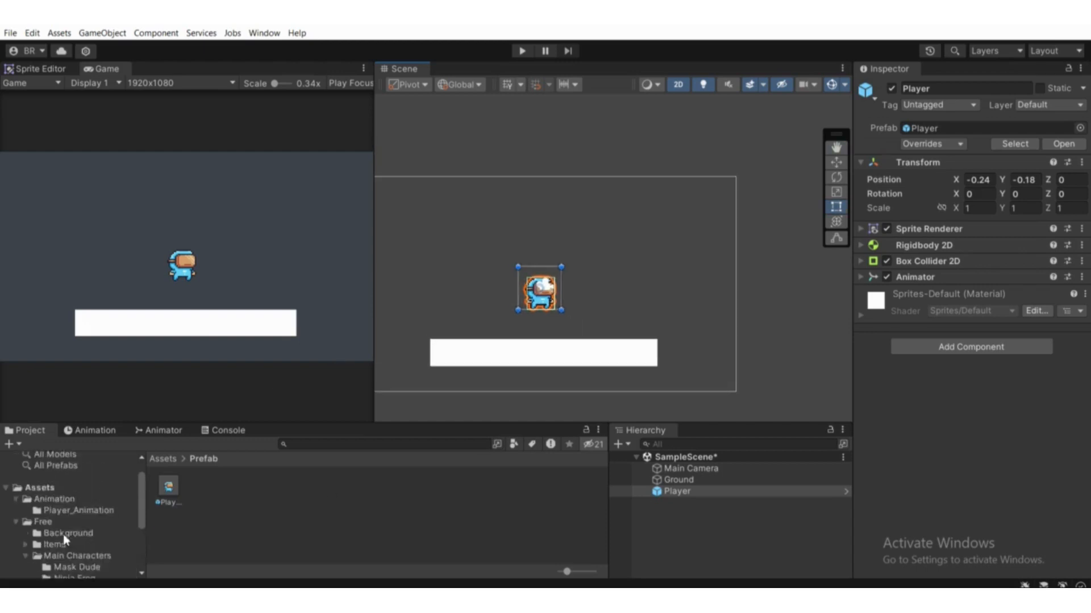
pyautogui.click(40, 514)
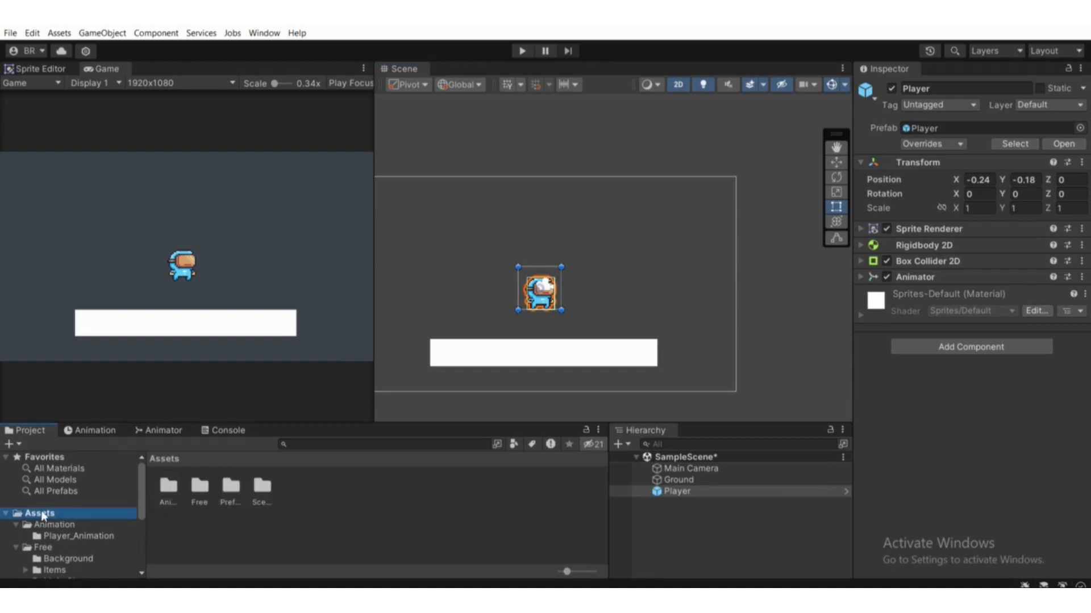
pyautogui.rightClick(349, 514)
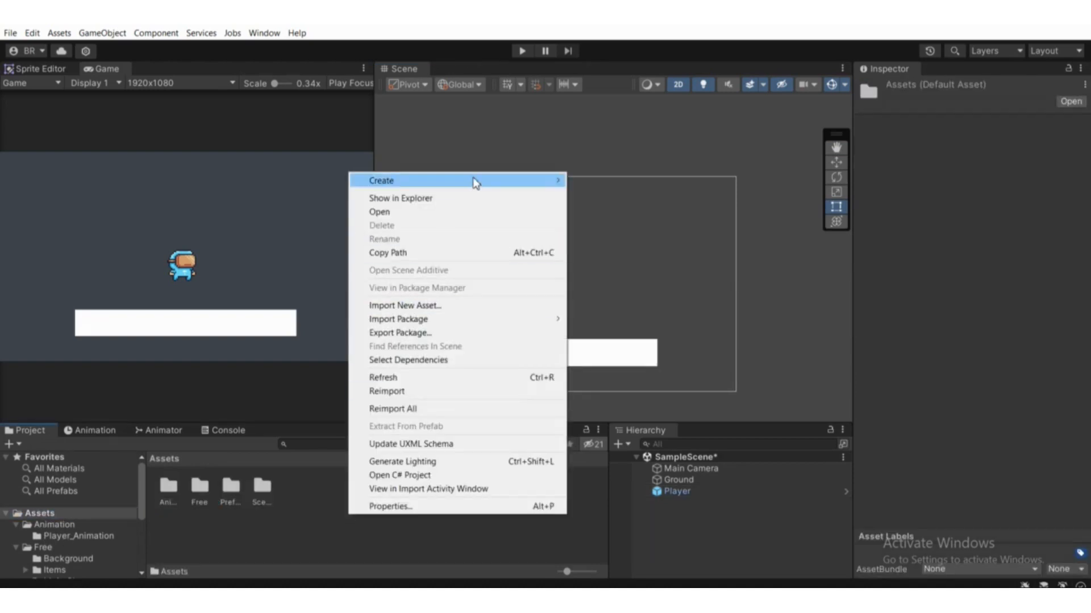
pyautogui.moveTo(486, 179)
pyautogui.click(637, 43)
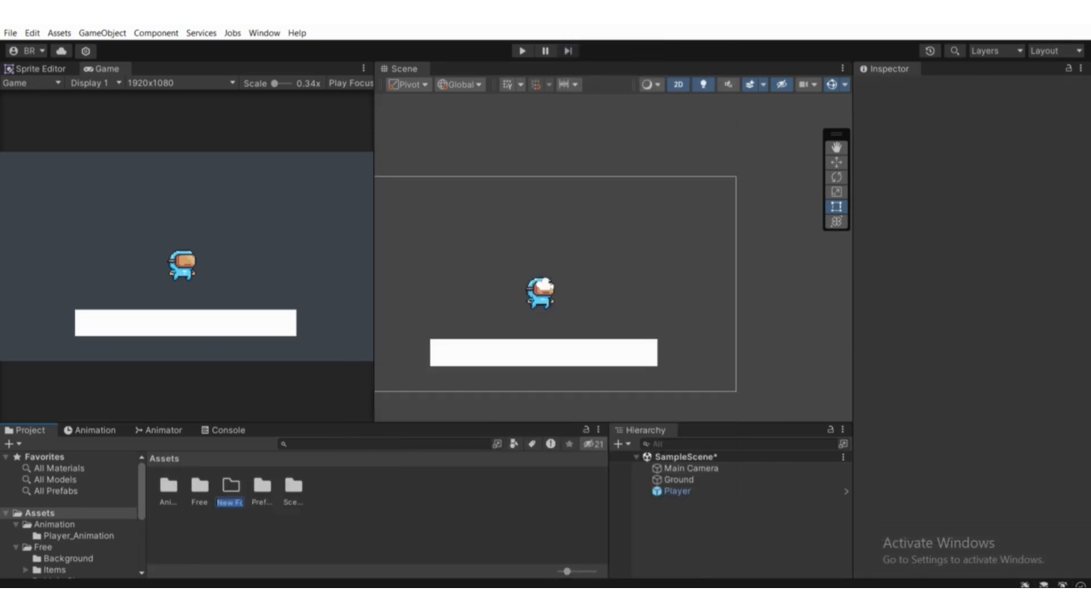
pyautogui.write('Sc')
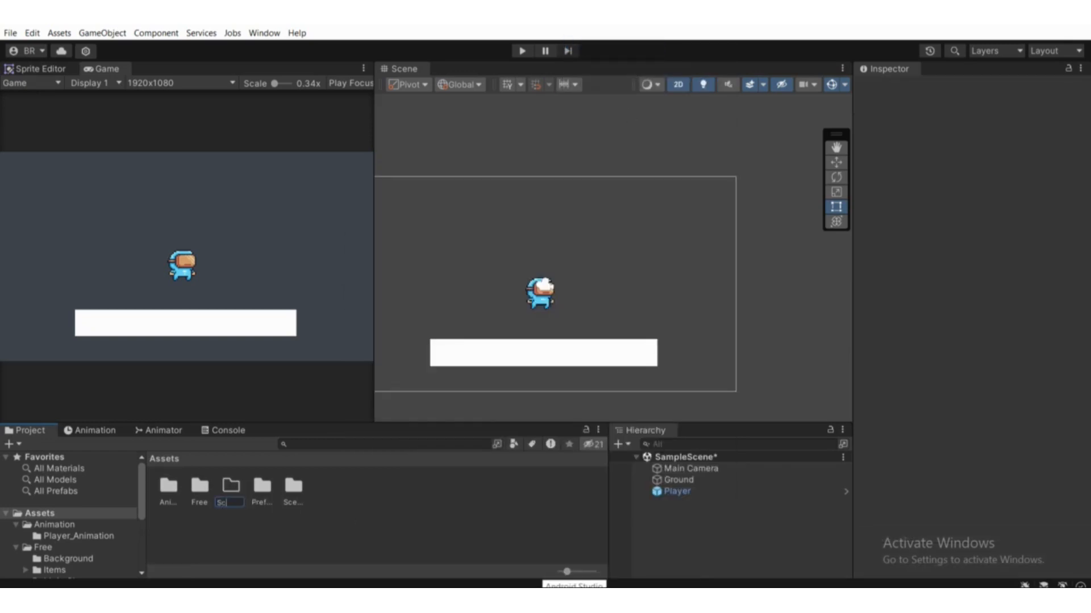
pyautogui.write('ripts')
pyautogui.press('Return')
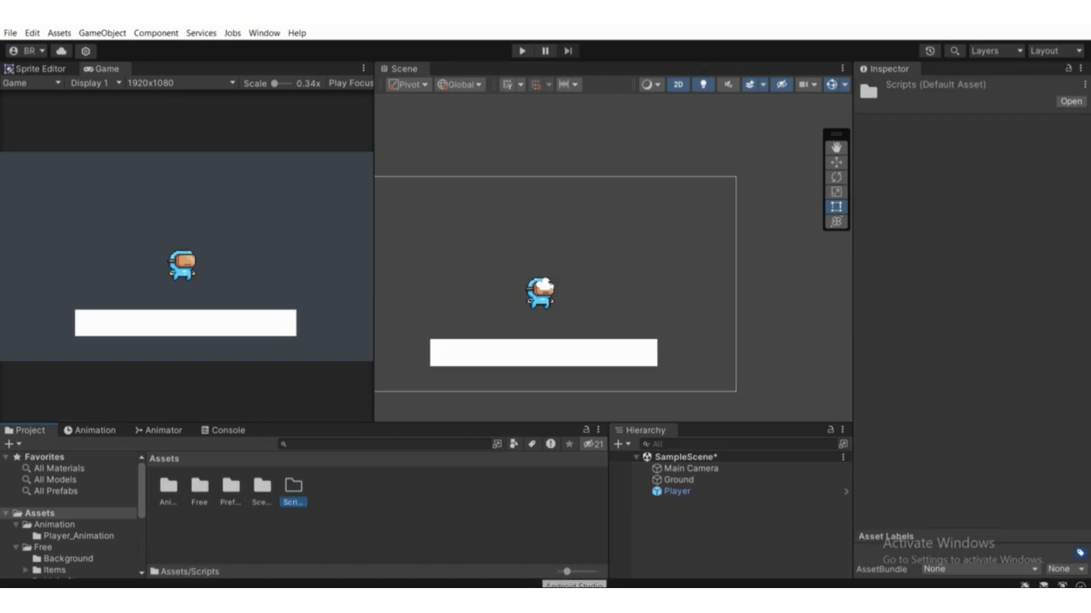
pyautogui.doubleClick(298, 496)
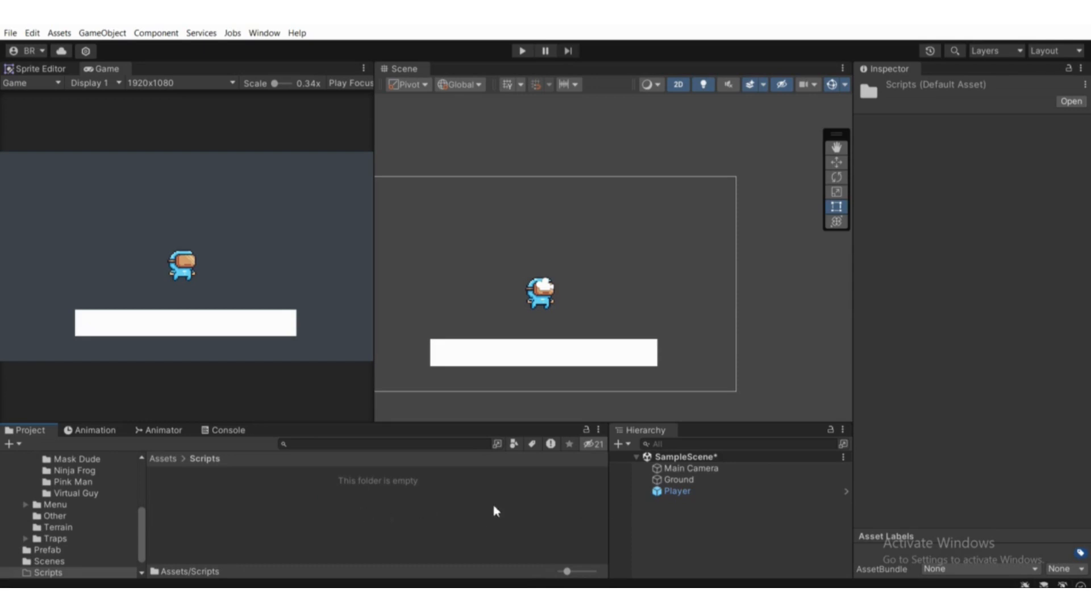
pyautogui.click(676, 491)
pyautogui.click(310, 523)
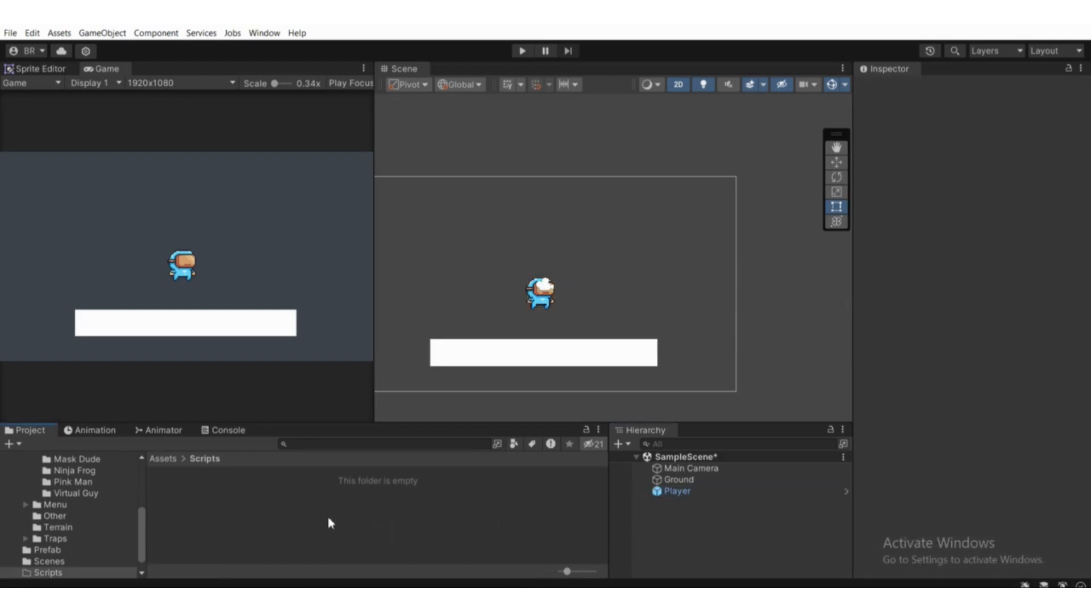
pyautogui.rightClick(309, 517)
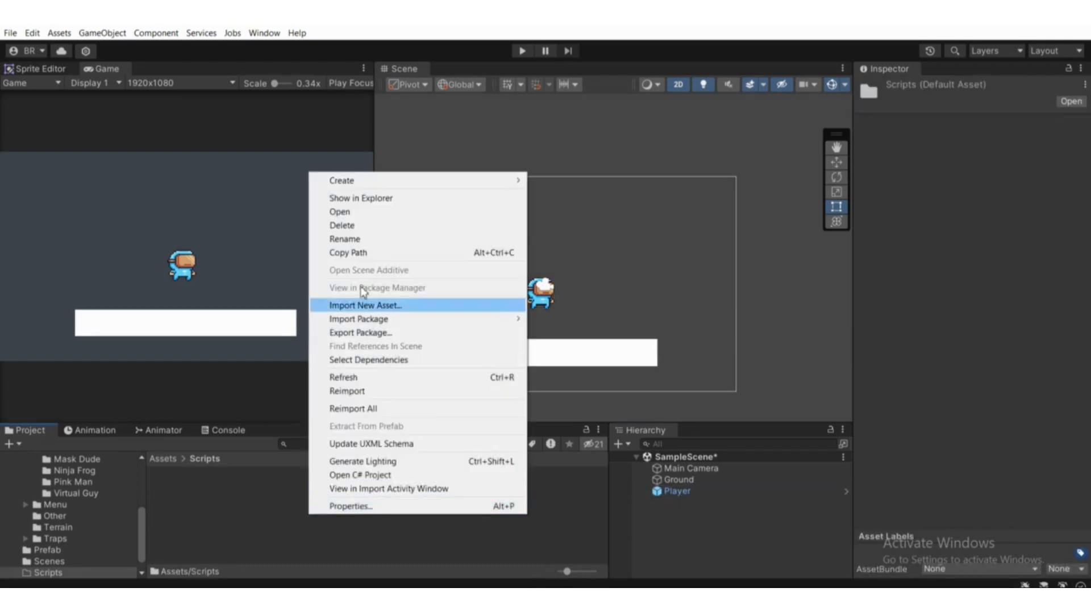
pyautogui.moveTo(426, 180)
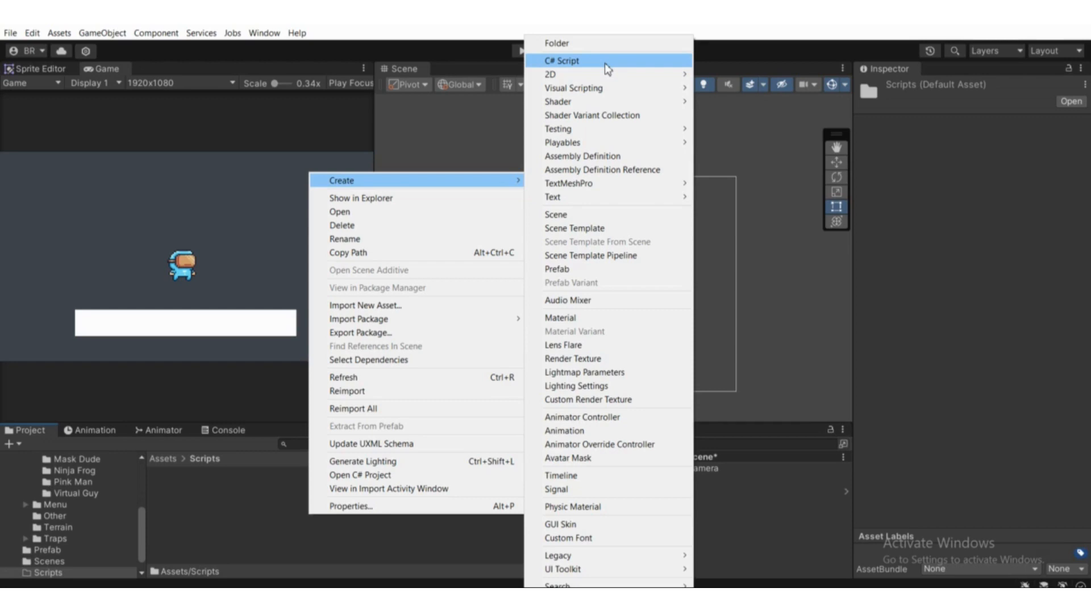
pyautogui.click(261, 514)
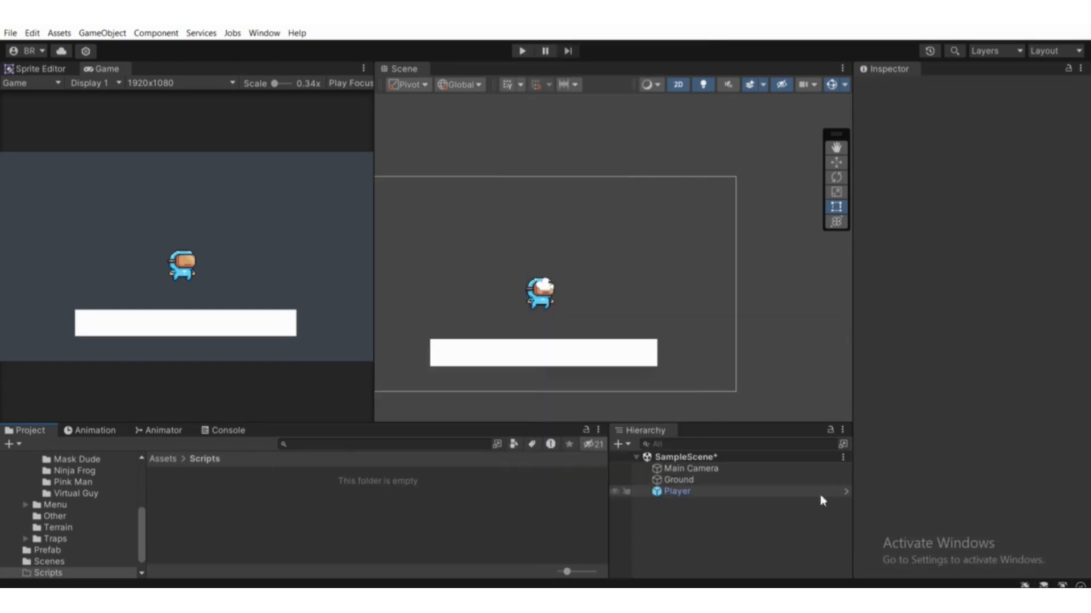
pyautogui.click(691, 494)
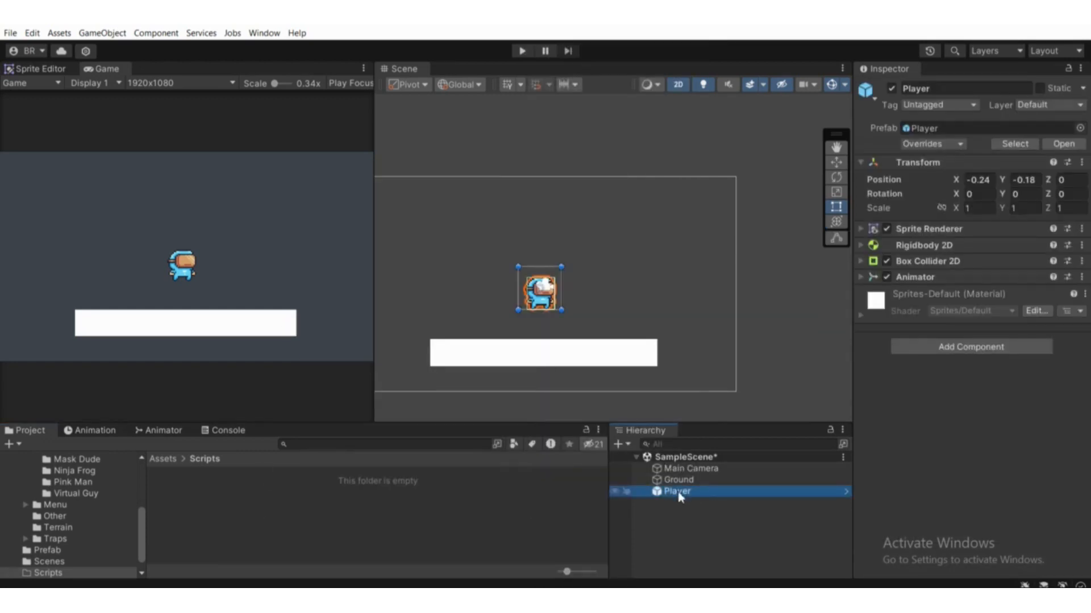
pyautogui.click(940, 339)
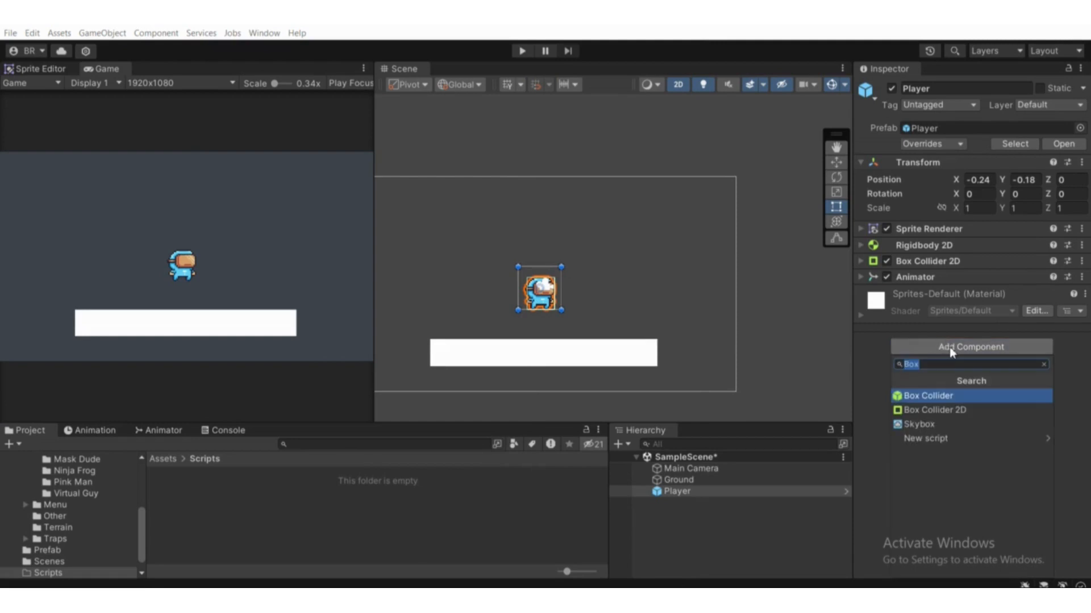
pyautogui.write('Player')
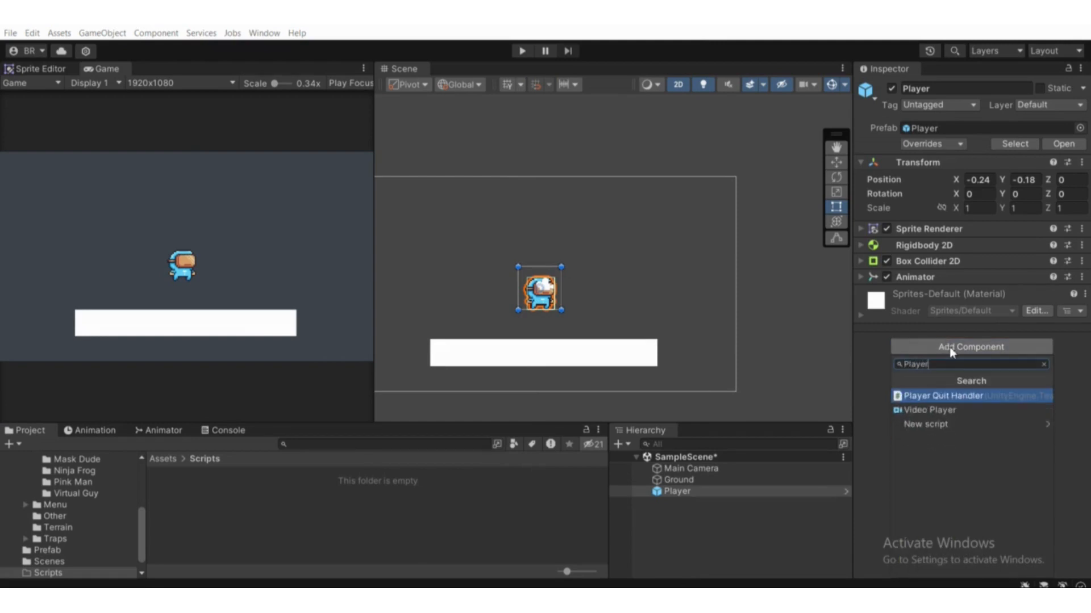
pyautogui.press('Down')
pyautogui.press('Down')
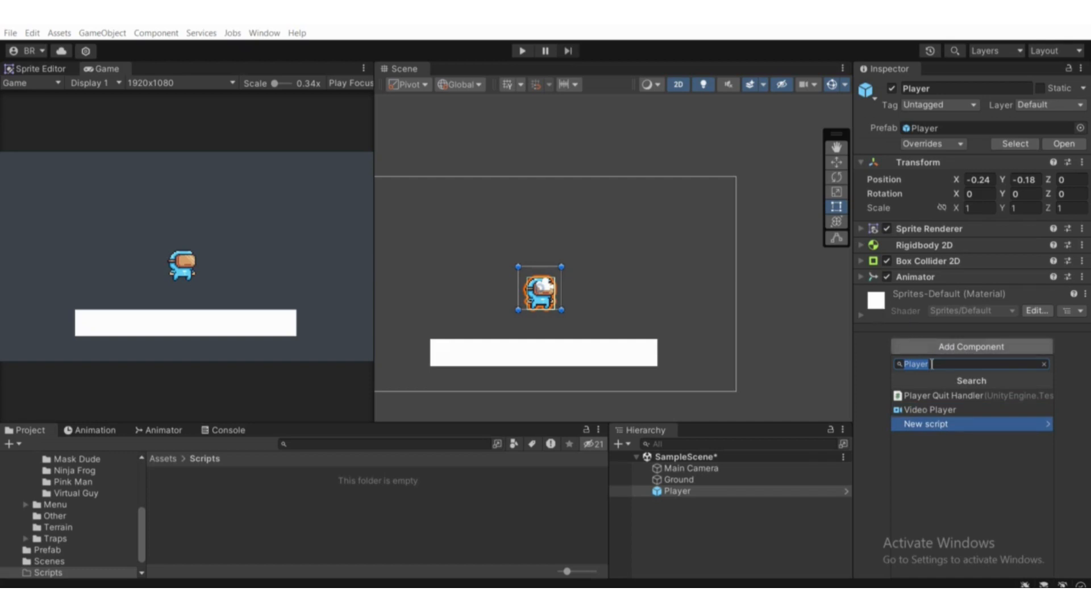
pyautogui.click(932, 427)
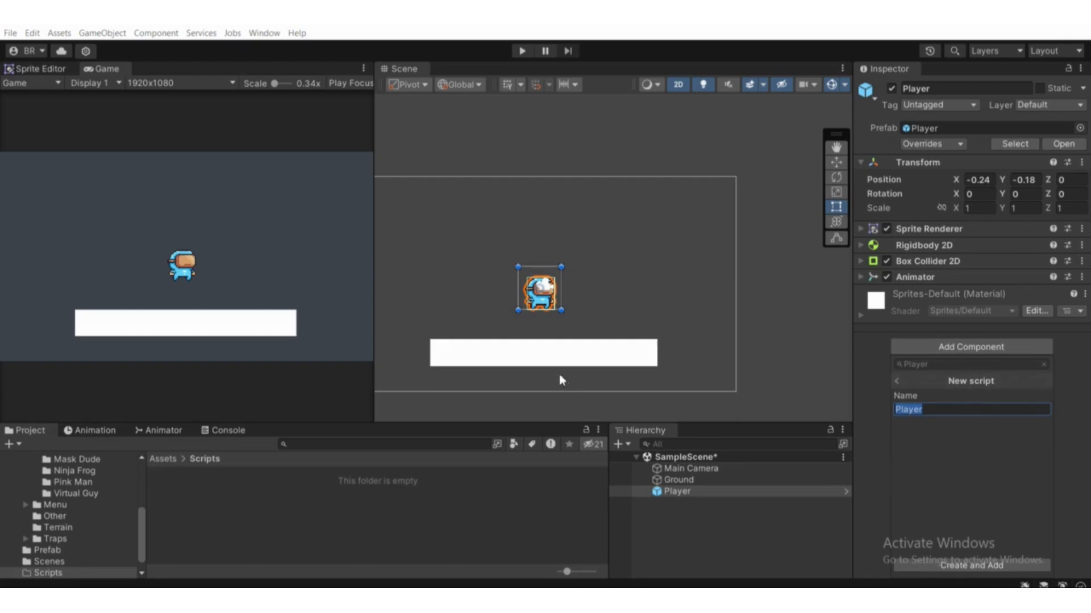
pyautogui.click(500, 500)
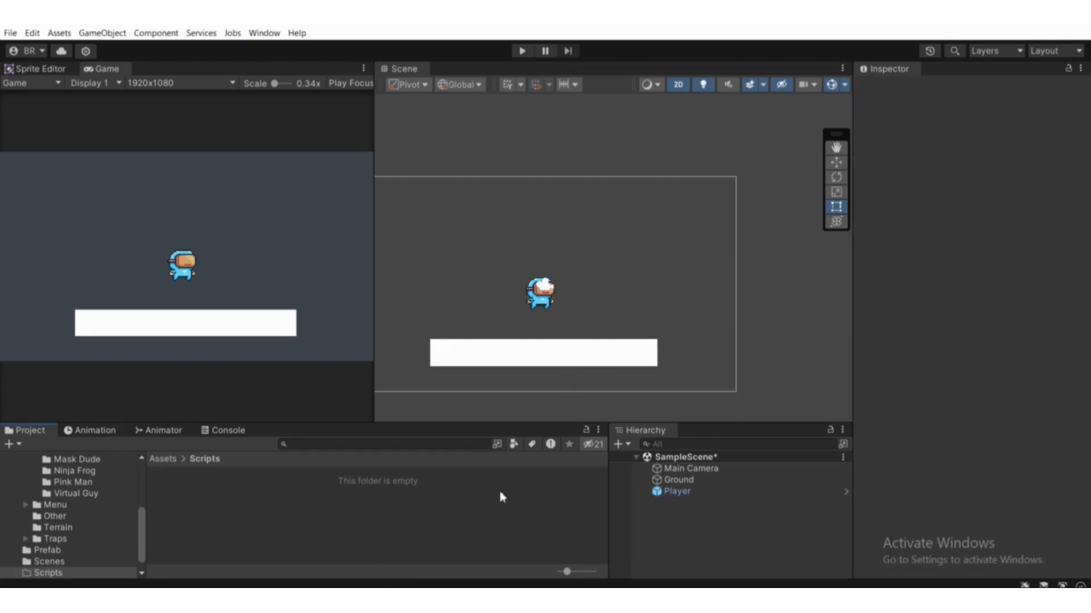
pyautogui.scroll(2, 112, 496)
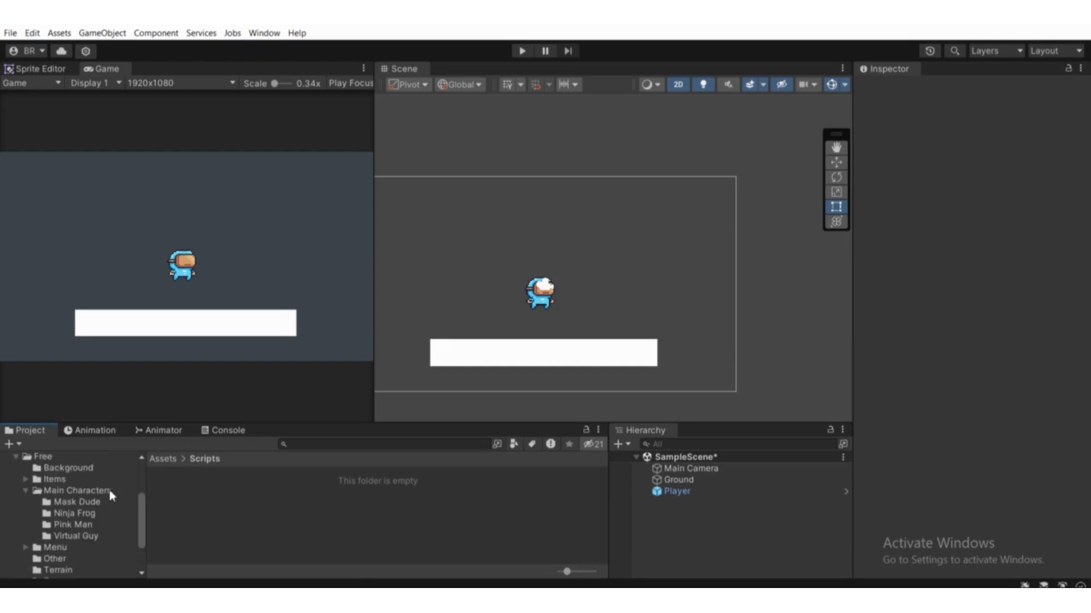
pyautogui.scroll(2, 108, 496)
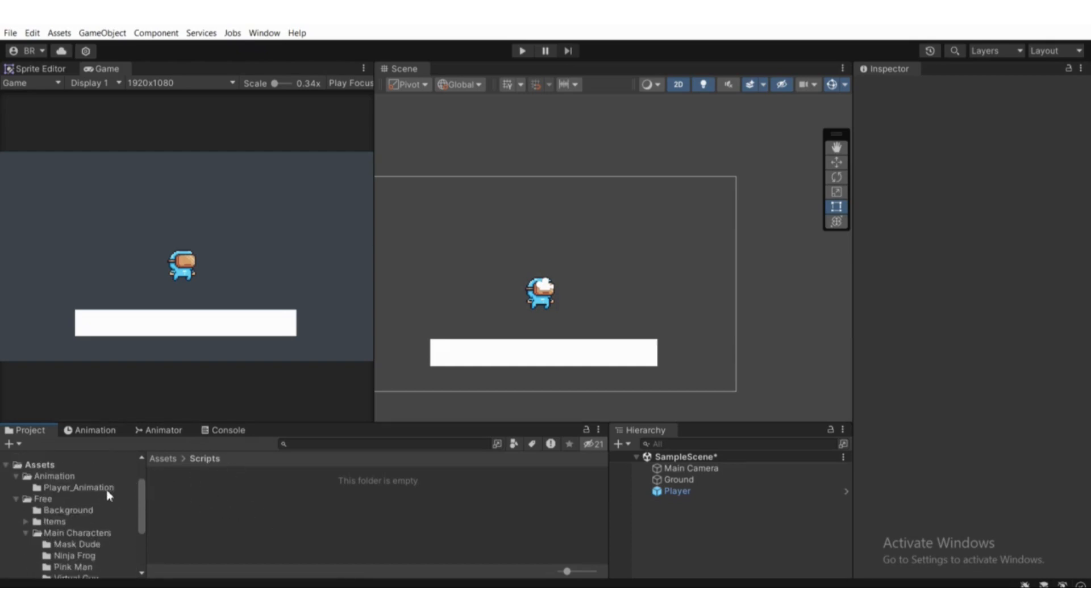
pyautogui.rightClick(210, 491)
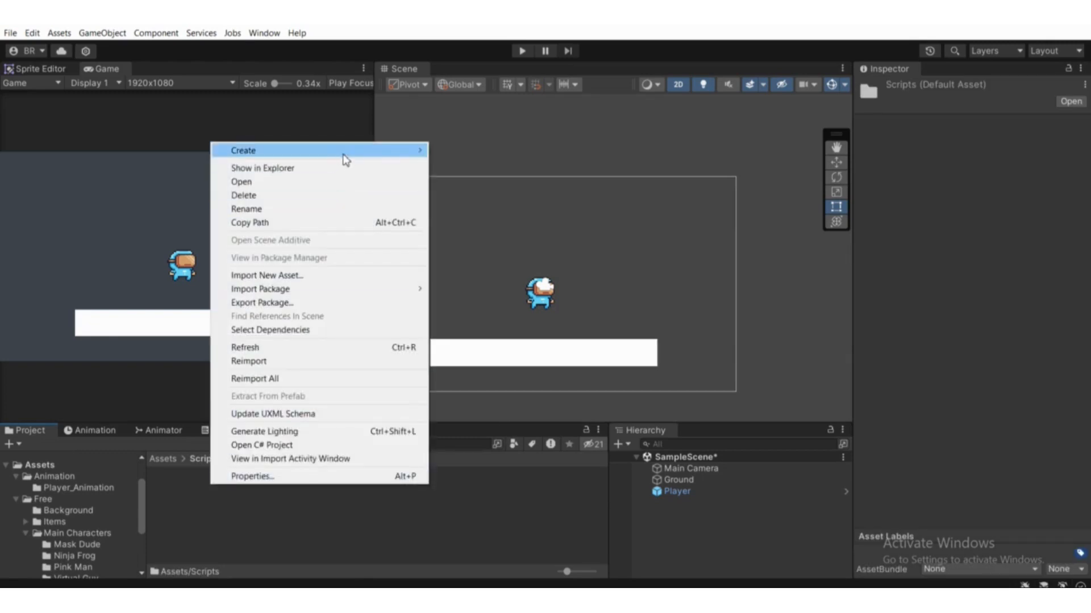
pyautogui.moveTo(346, 151)
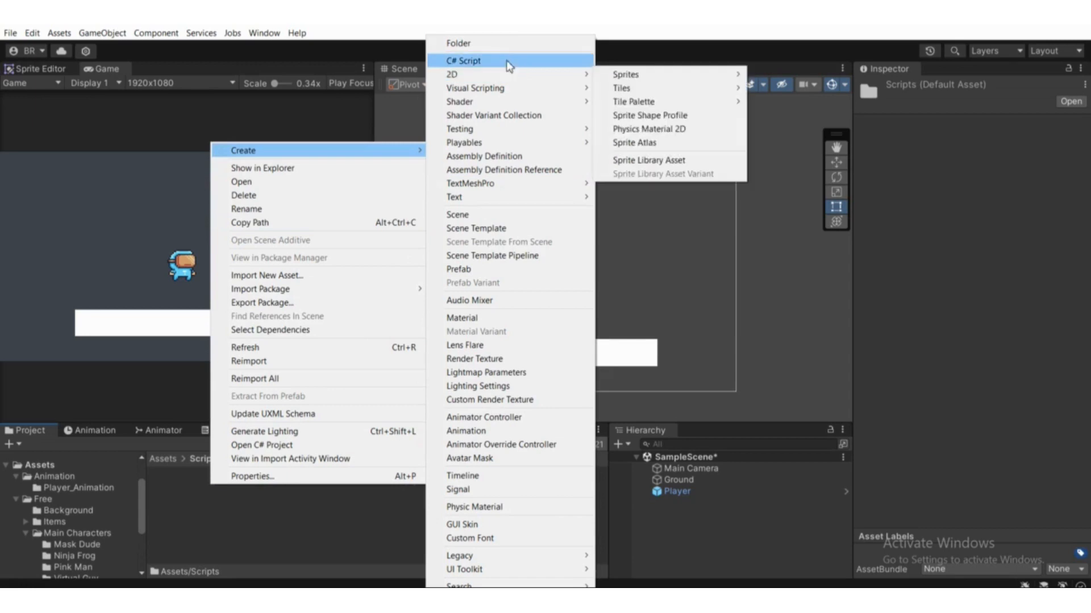
pyautogui.click(326, 513)
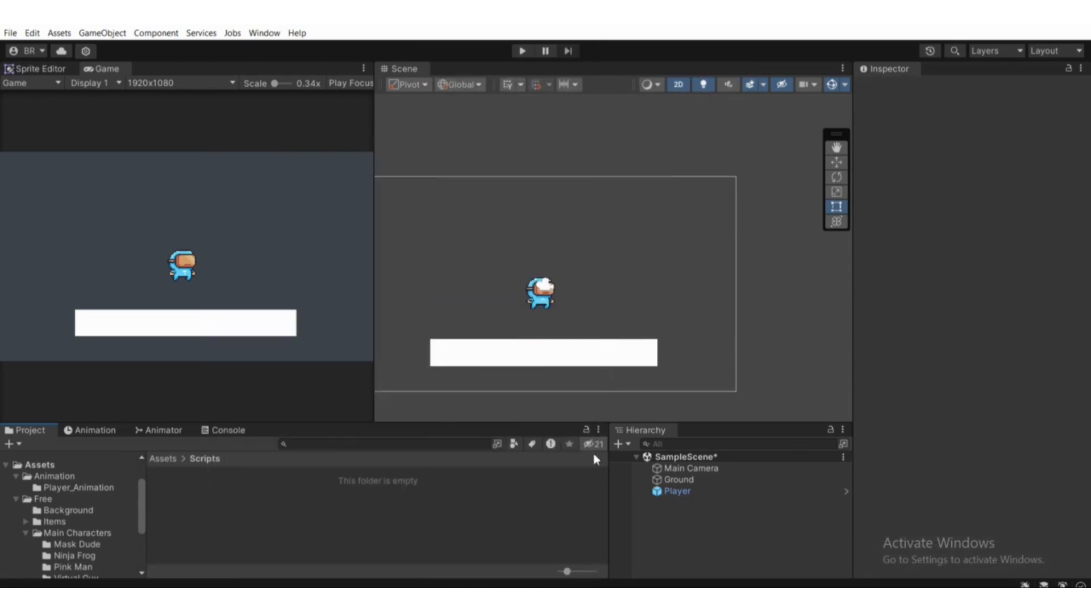
pyautogui.scroll(-1, 526, 296)
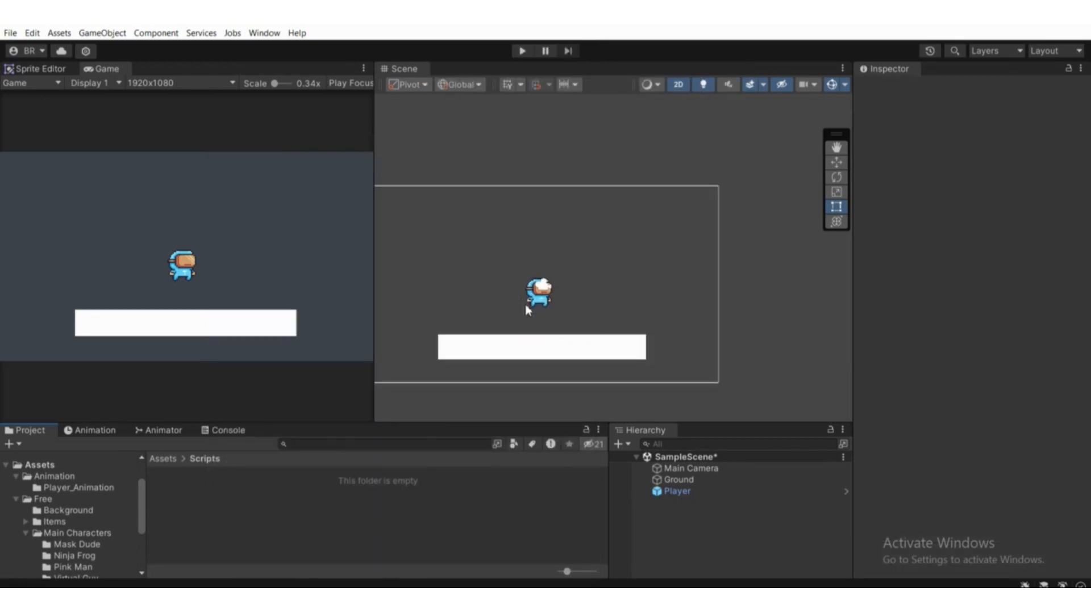